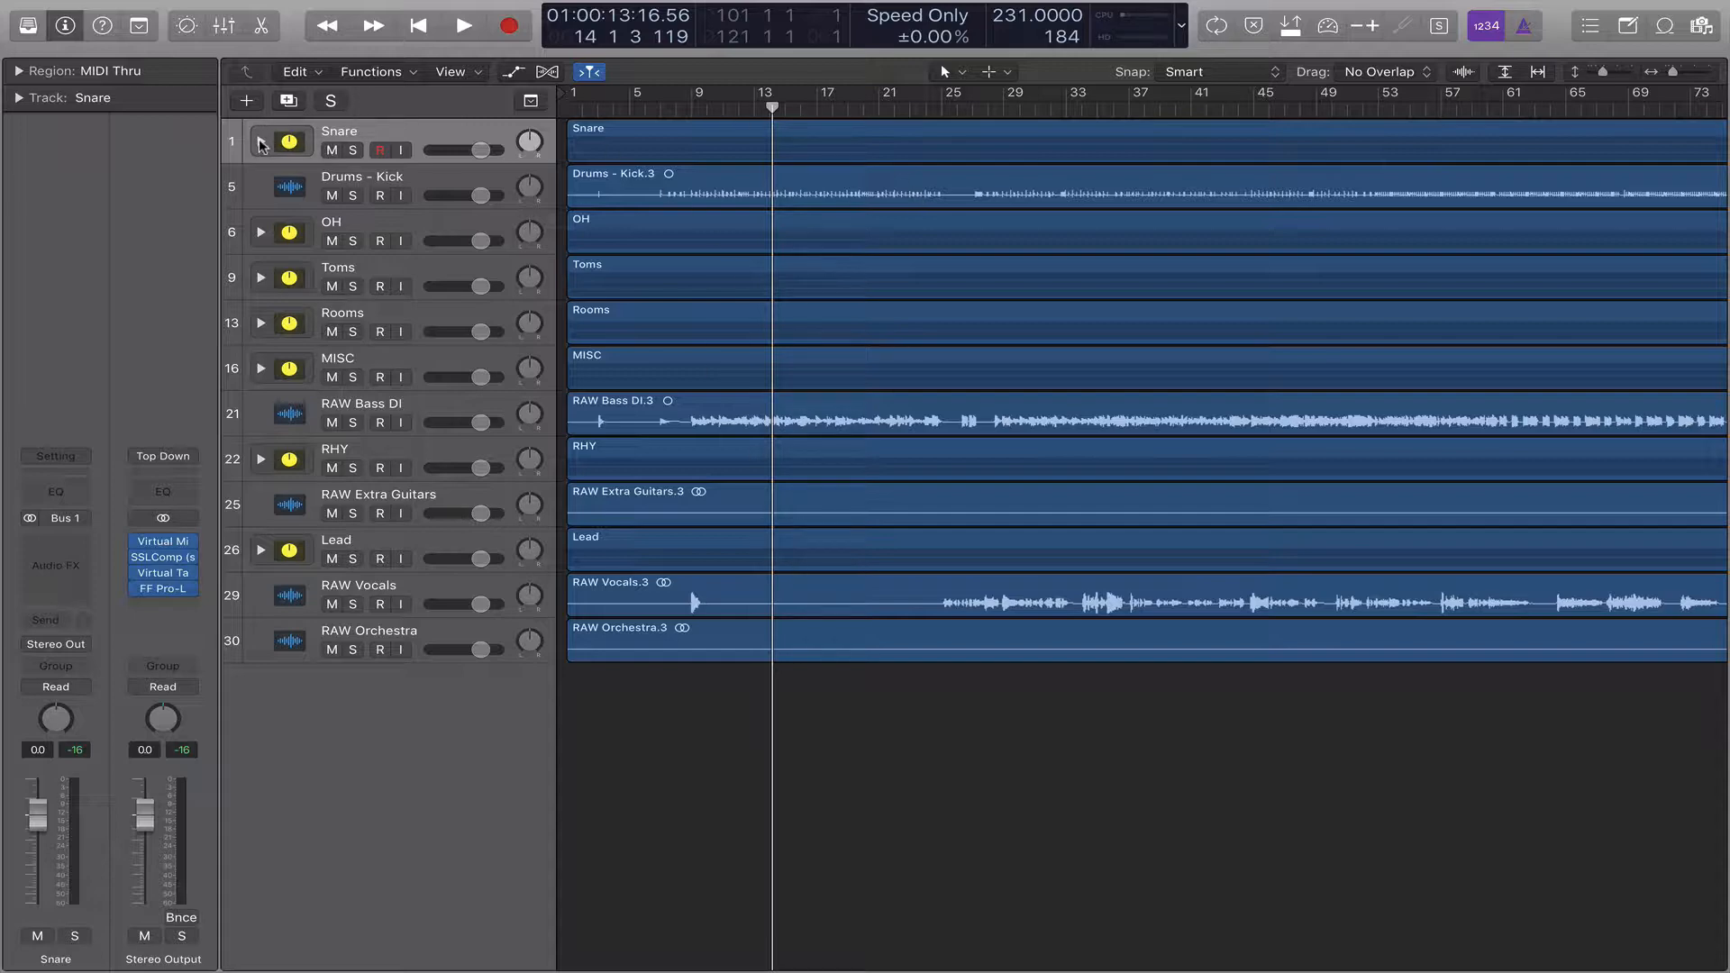
Step: Show the mixer, examine the channel strips from faders up to inserts, and hide it again
key("x")
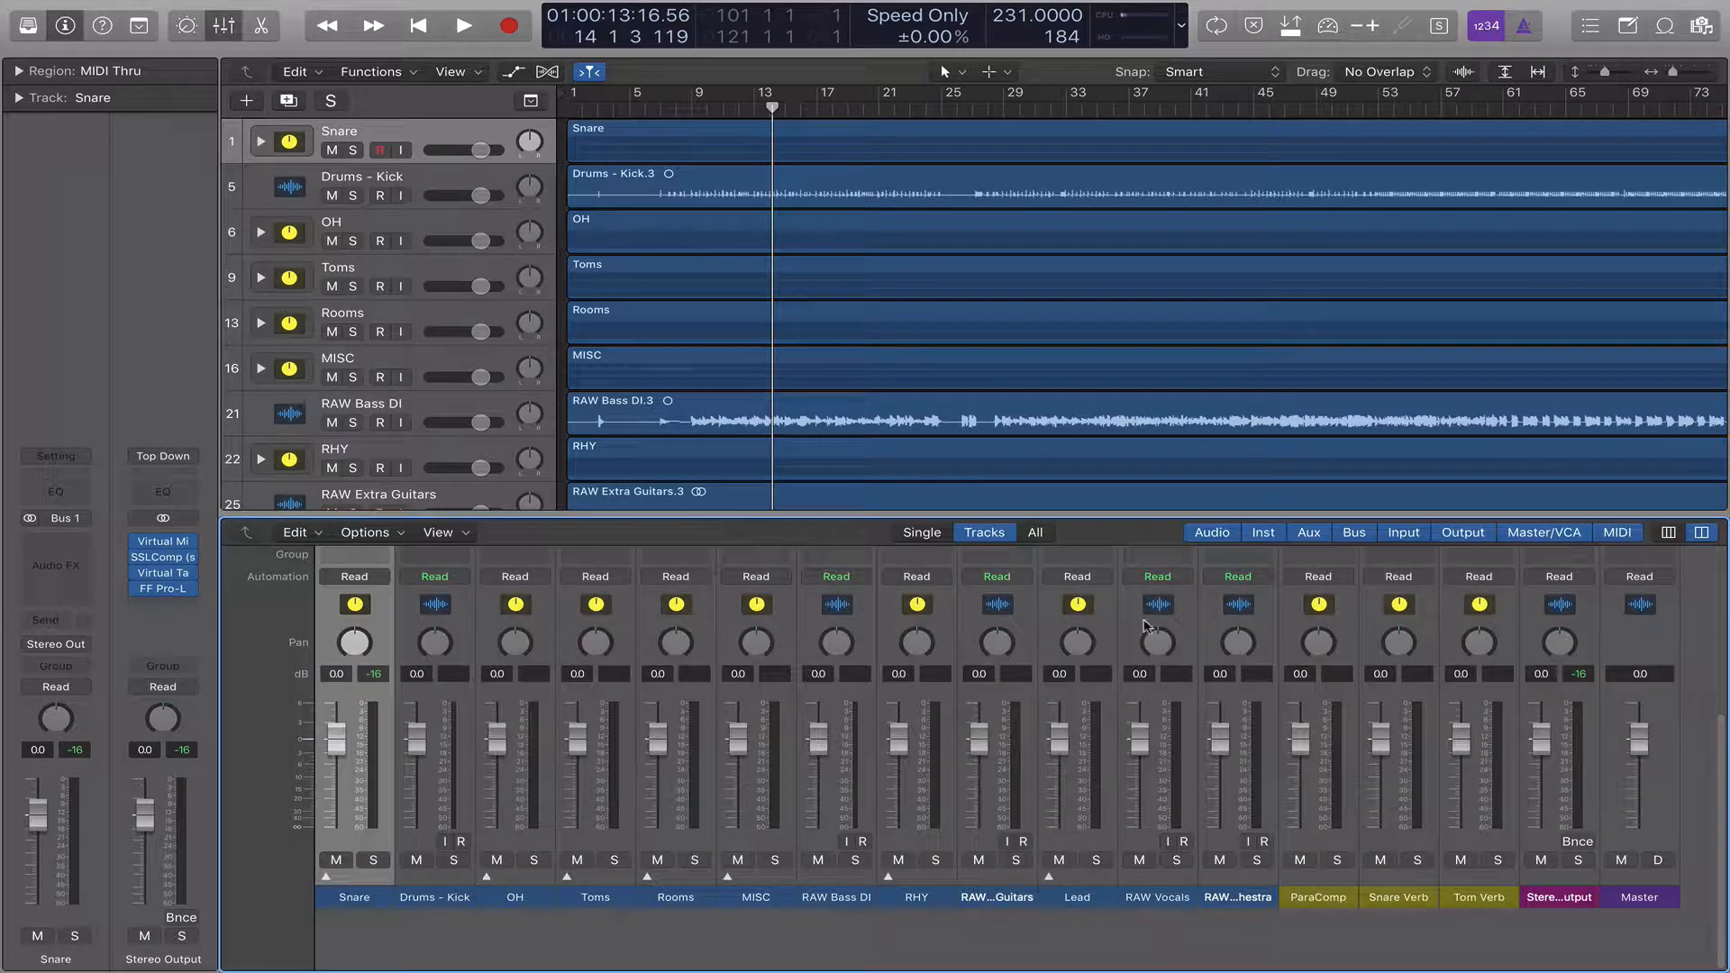
scroll(1687, 825, "up", 3)
scroll(1688, 826, "up", 5)
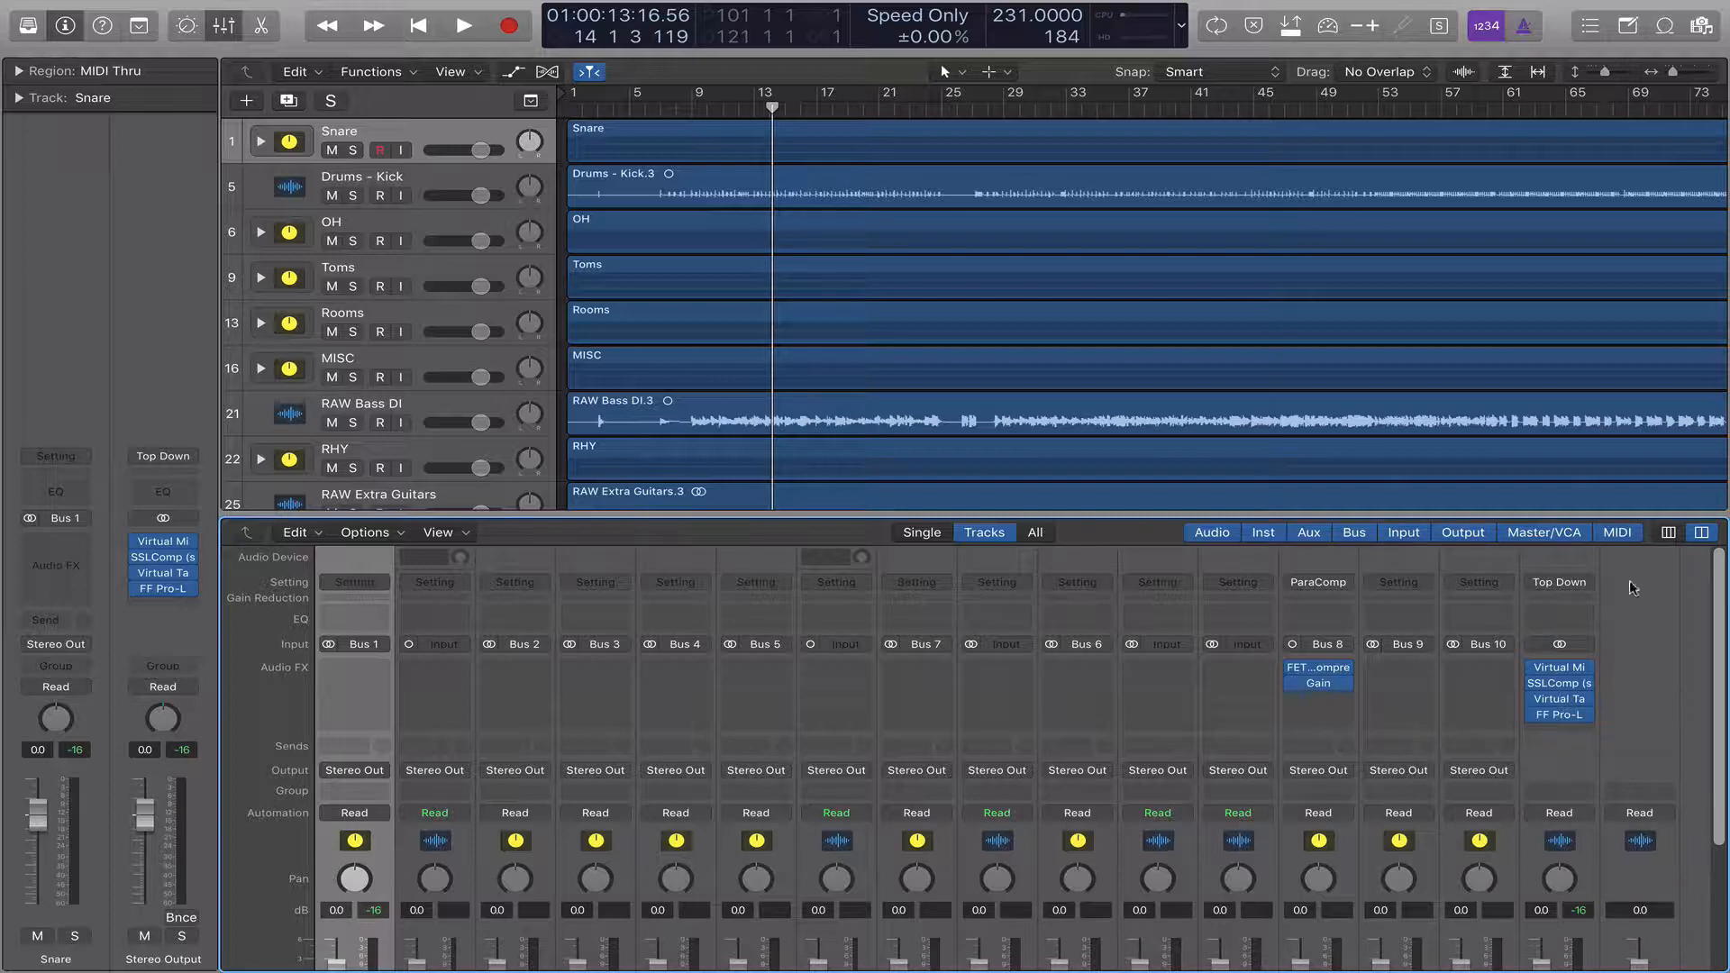
key("x")
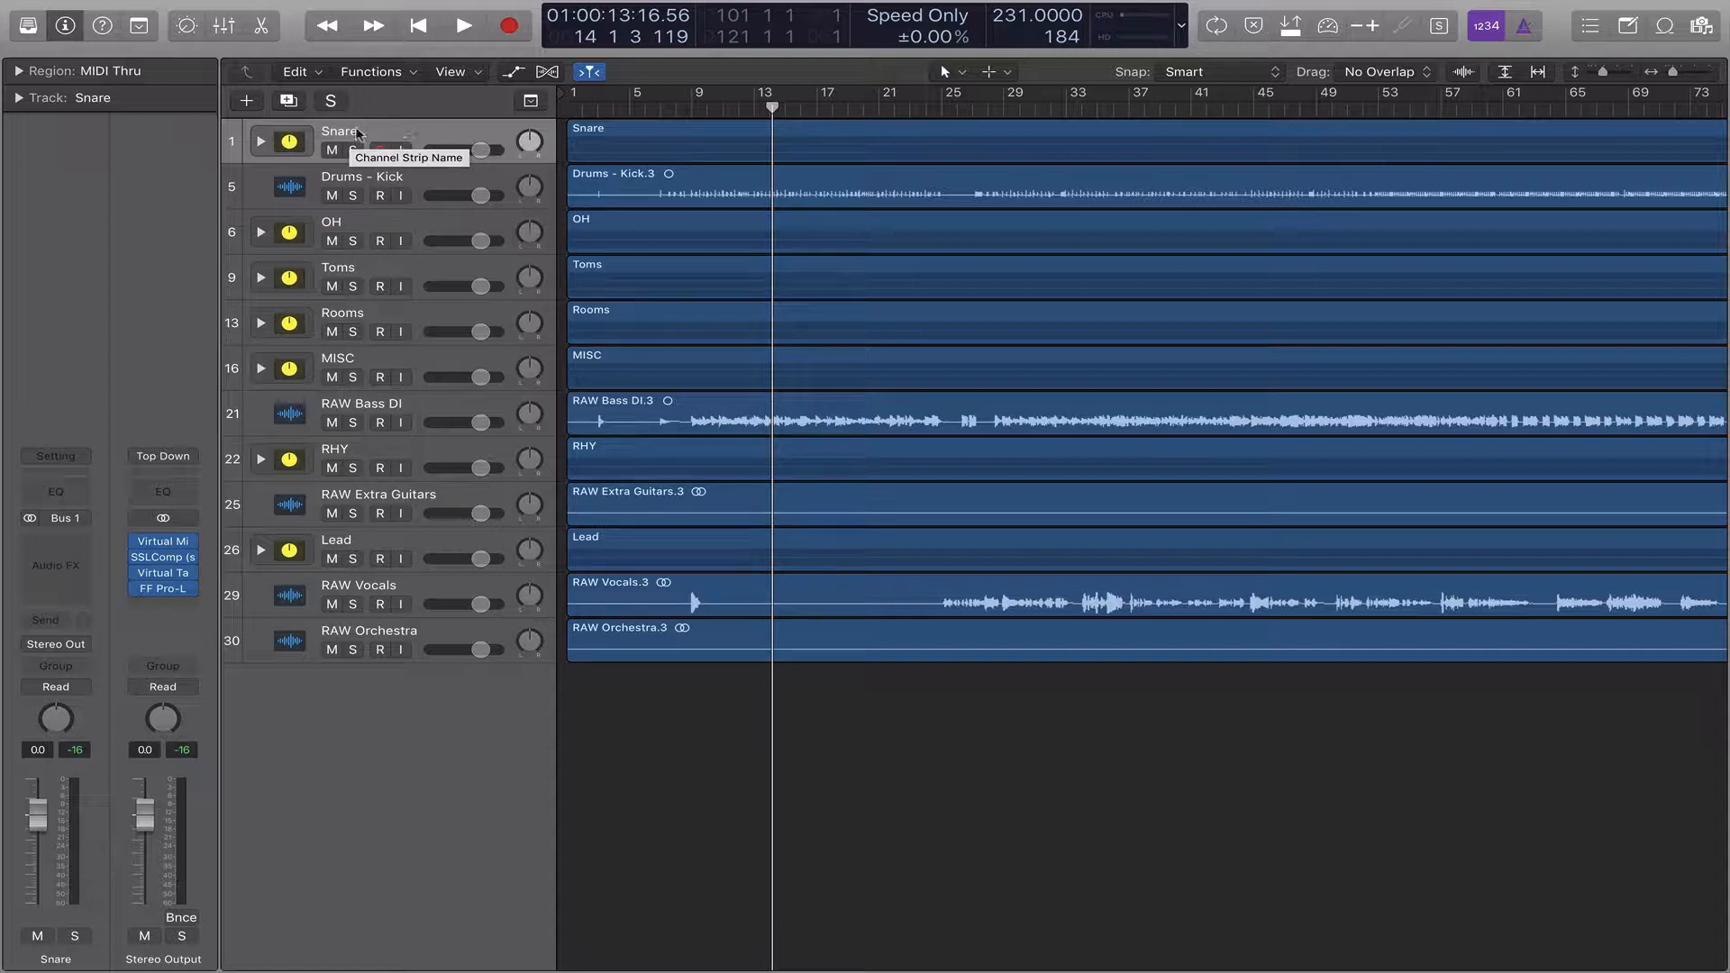
Step: Step through the track list and return the selection to the Snare track
key("Down")
key("Down")
key("Down")
key("Down")
key("Down")
key("Down")
key("Down")
key("Down")
key("Down")
key("Down")
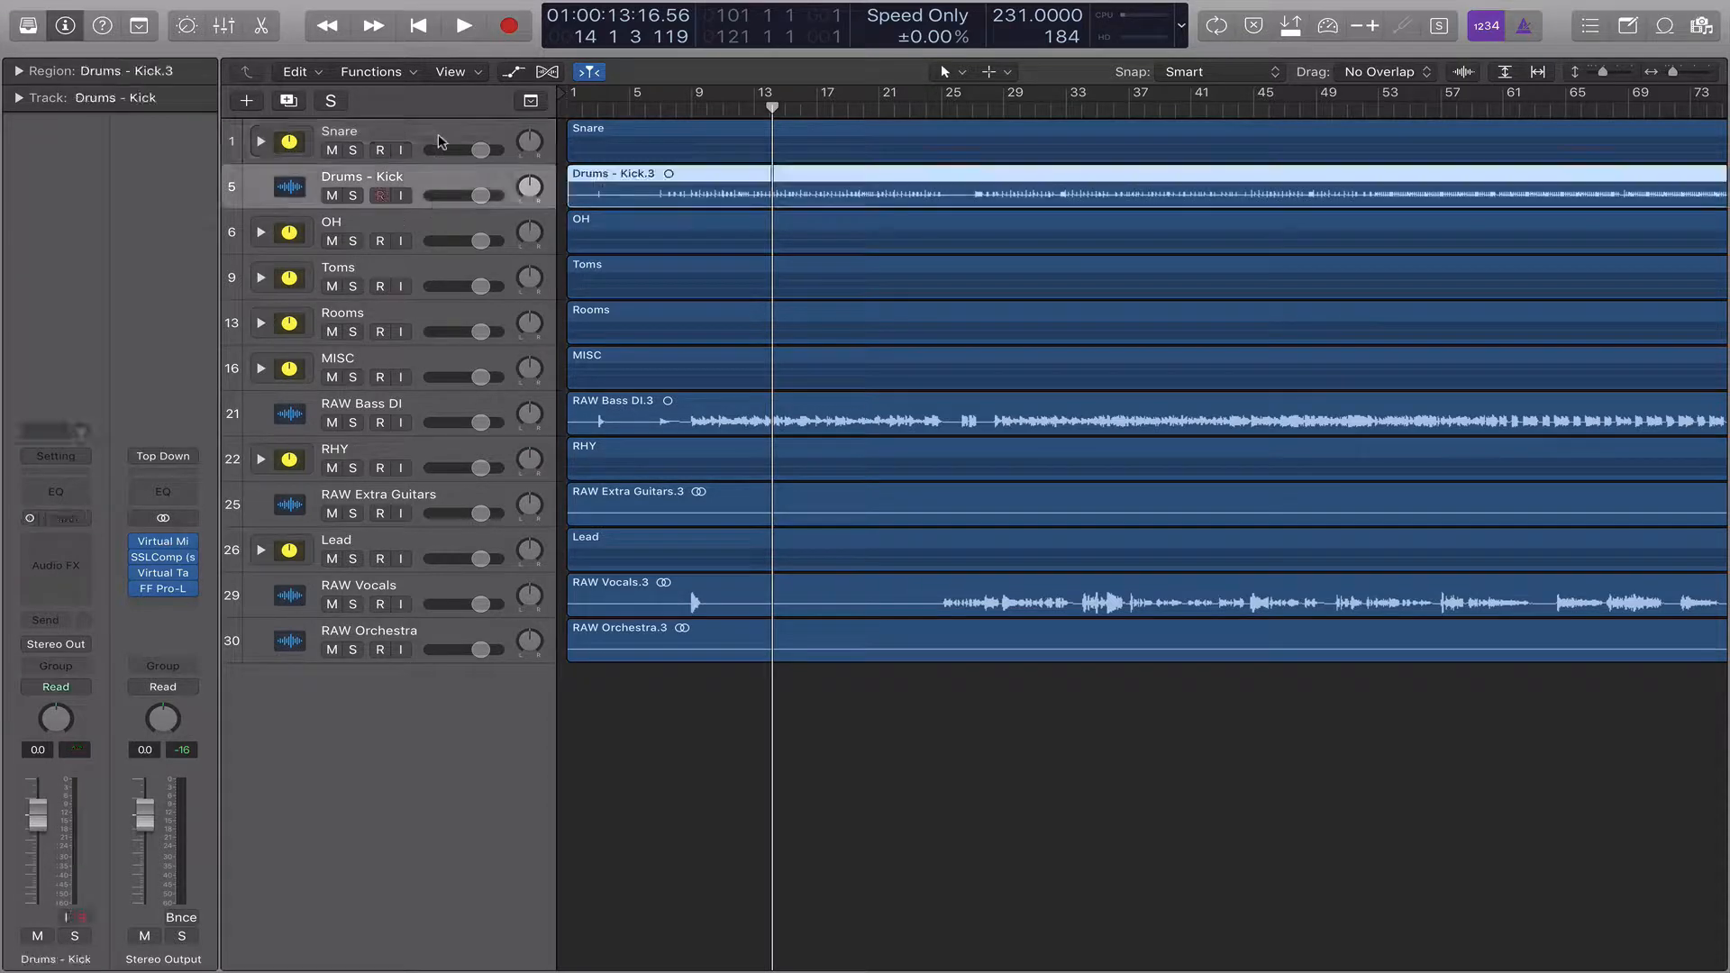
key("Up")
key("Up")
key("Up")
key("Up")
key("Up")
key("Up")
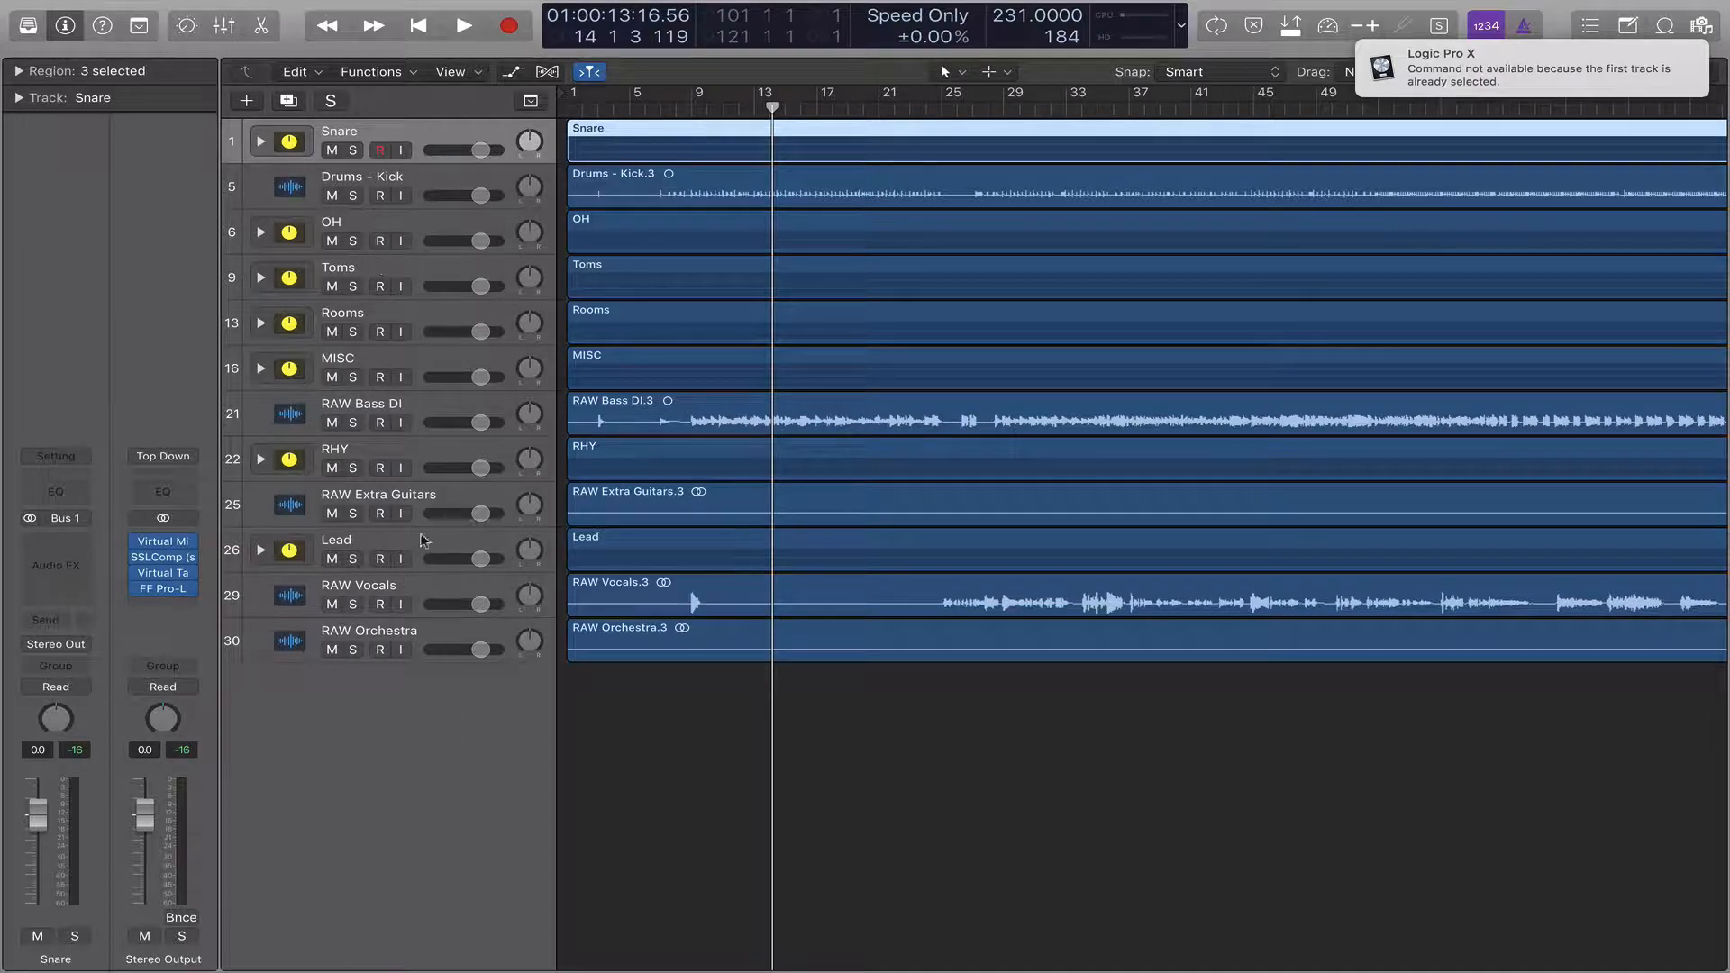
Step: Expand the Snare track stack and view the track commands available for it
left_click(261, 142)
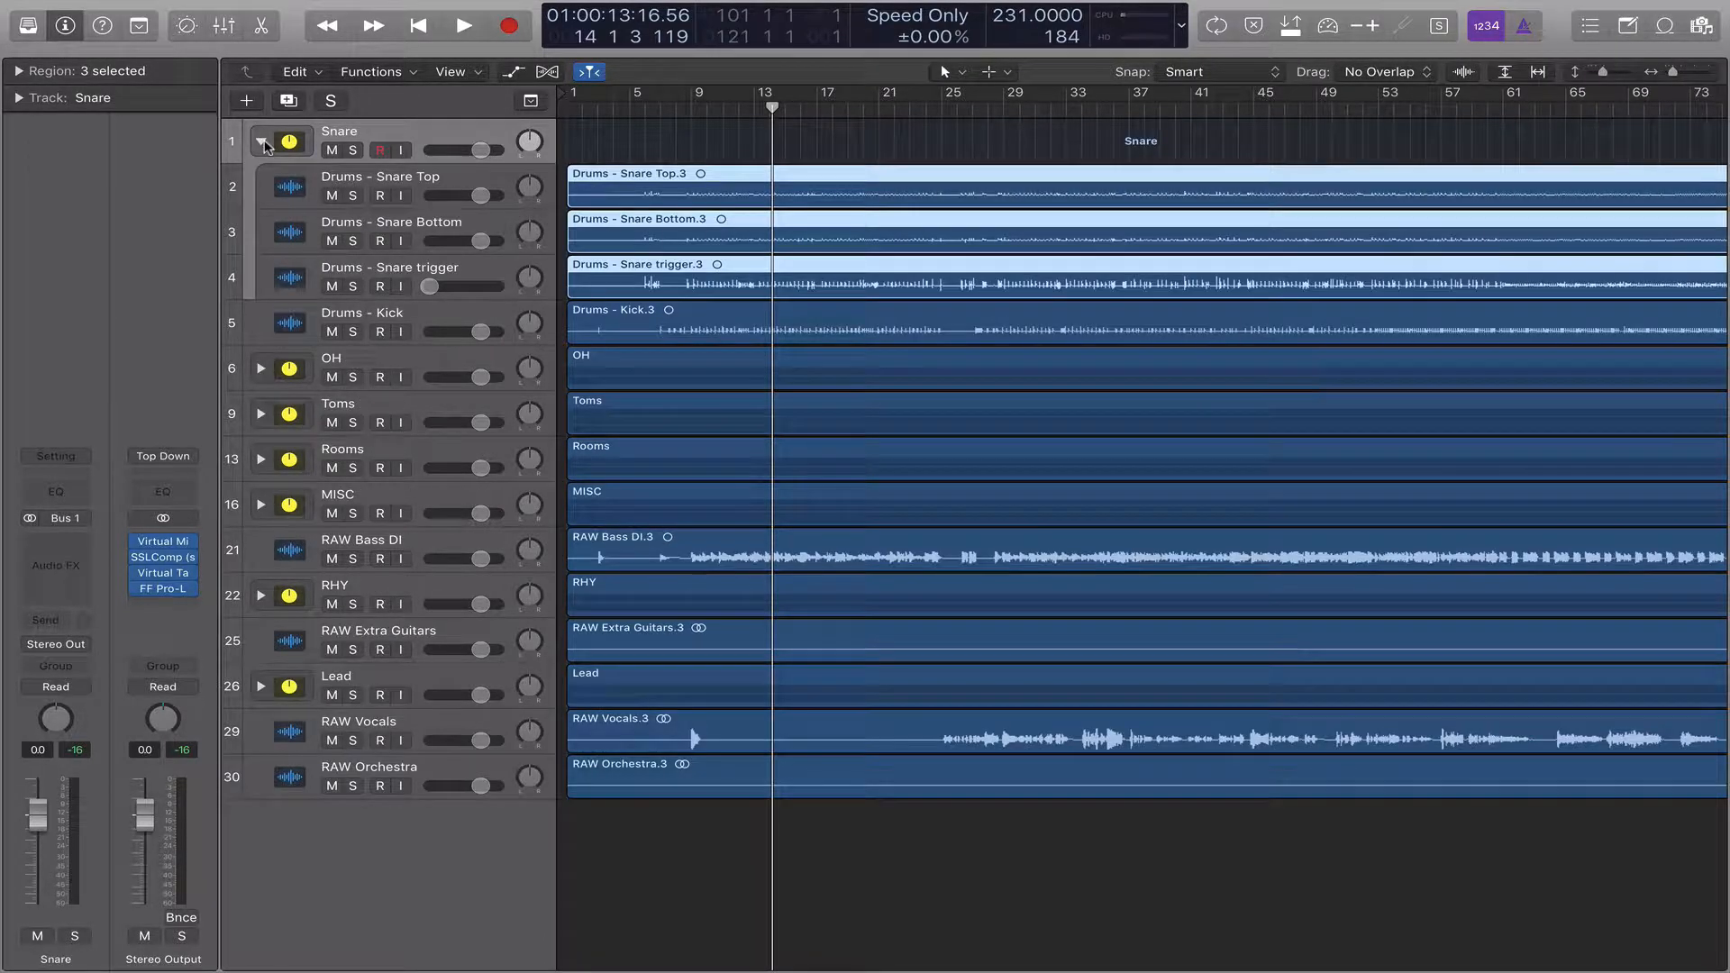
left_click(261, 142)
left_click(261, 143)
right_click(410, 133)
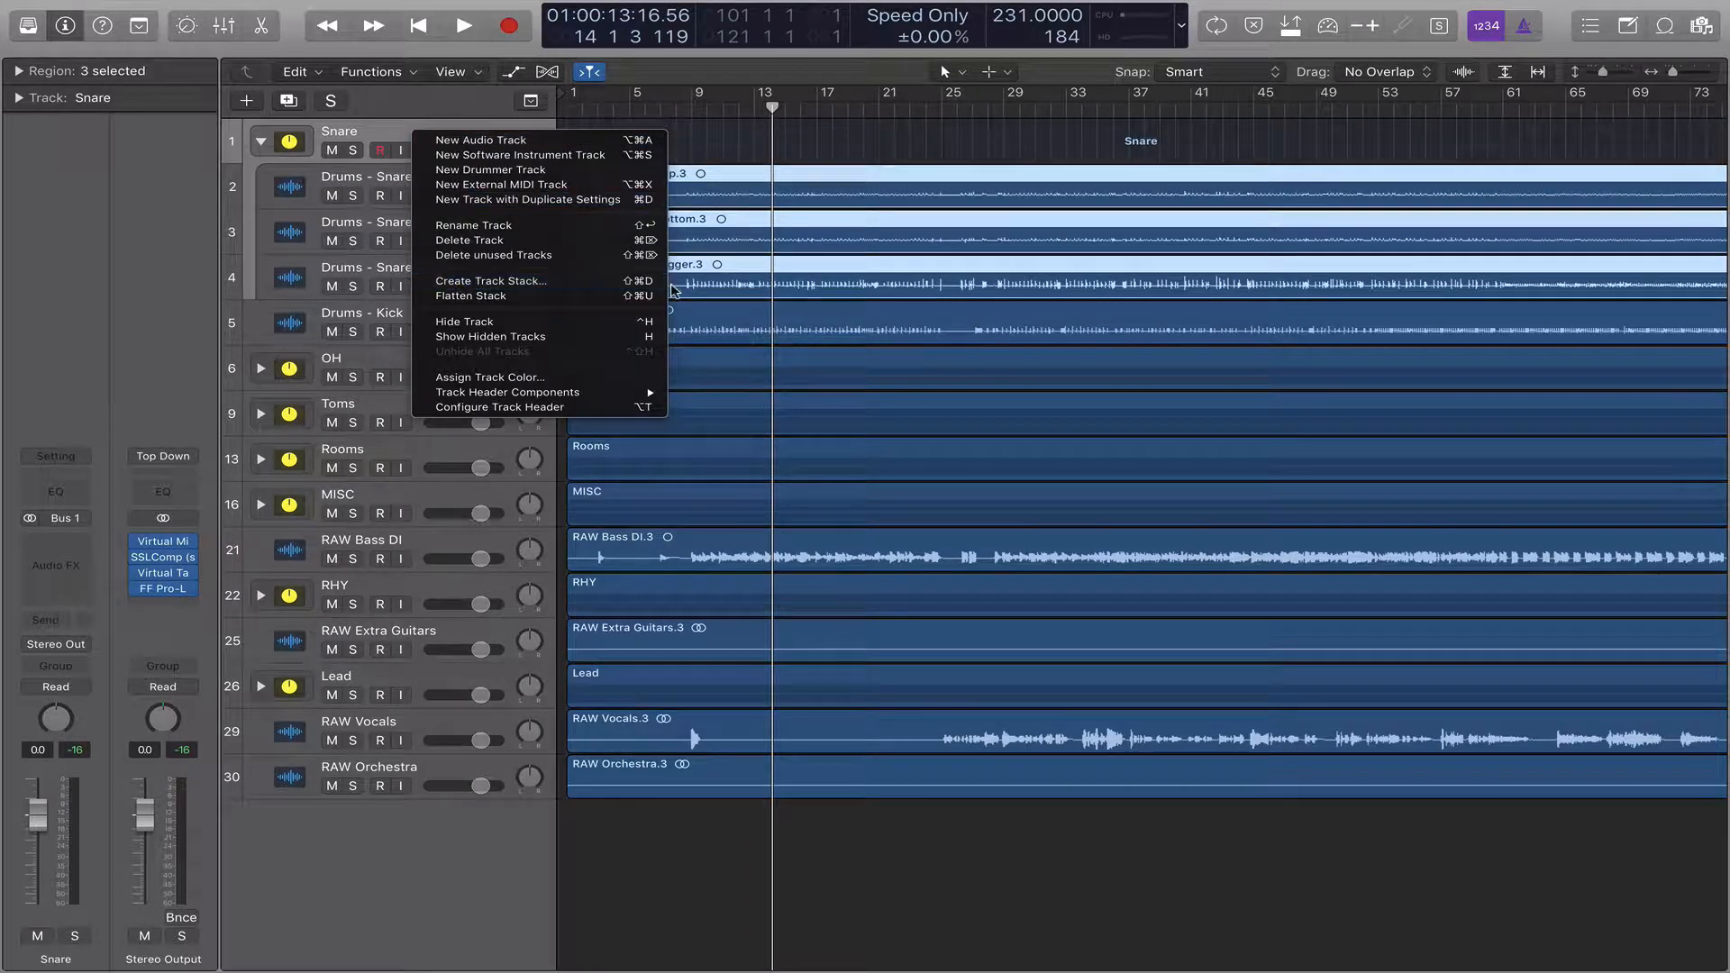
left_click(380, 124)
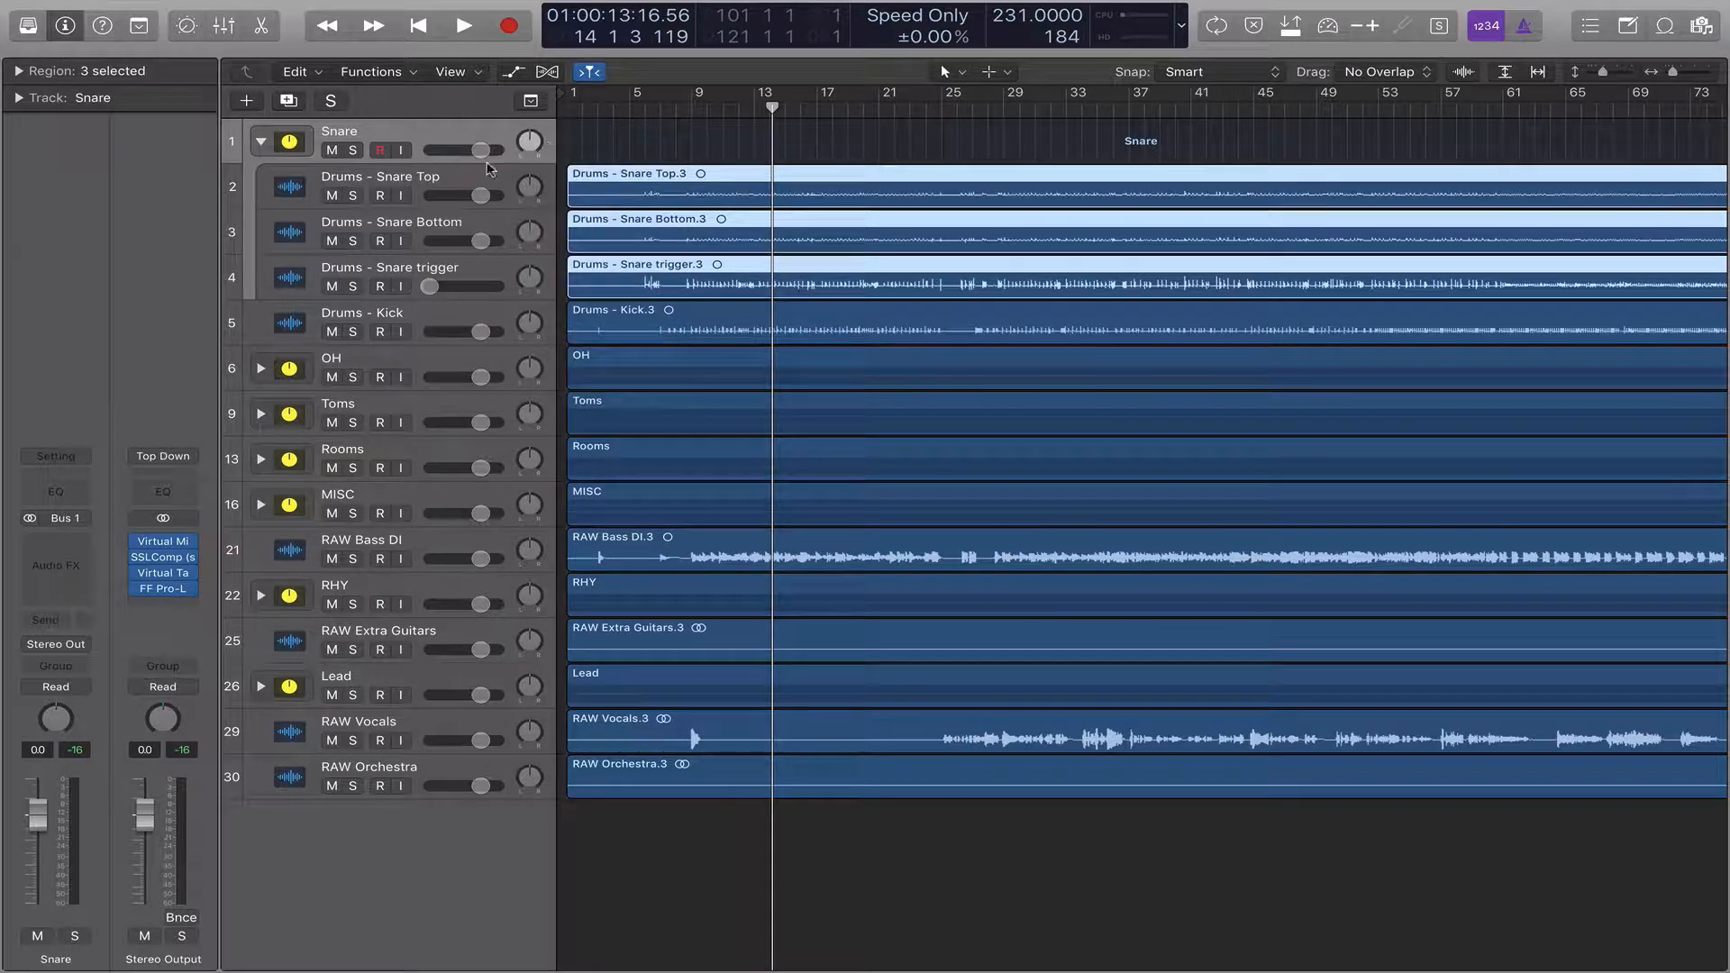
Step: Select the Snare stack and its top, bottom and trigger subtracks in turn, and collapse the stack
left_click(332, 135)
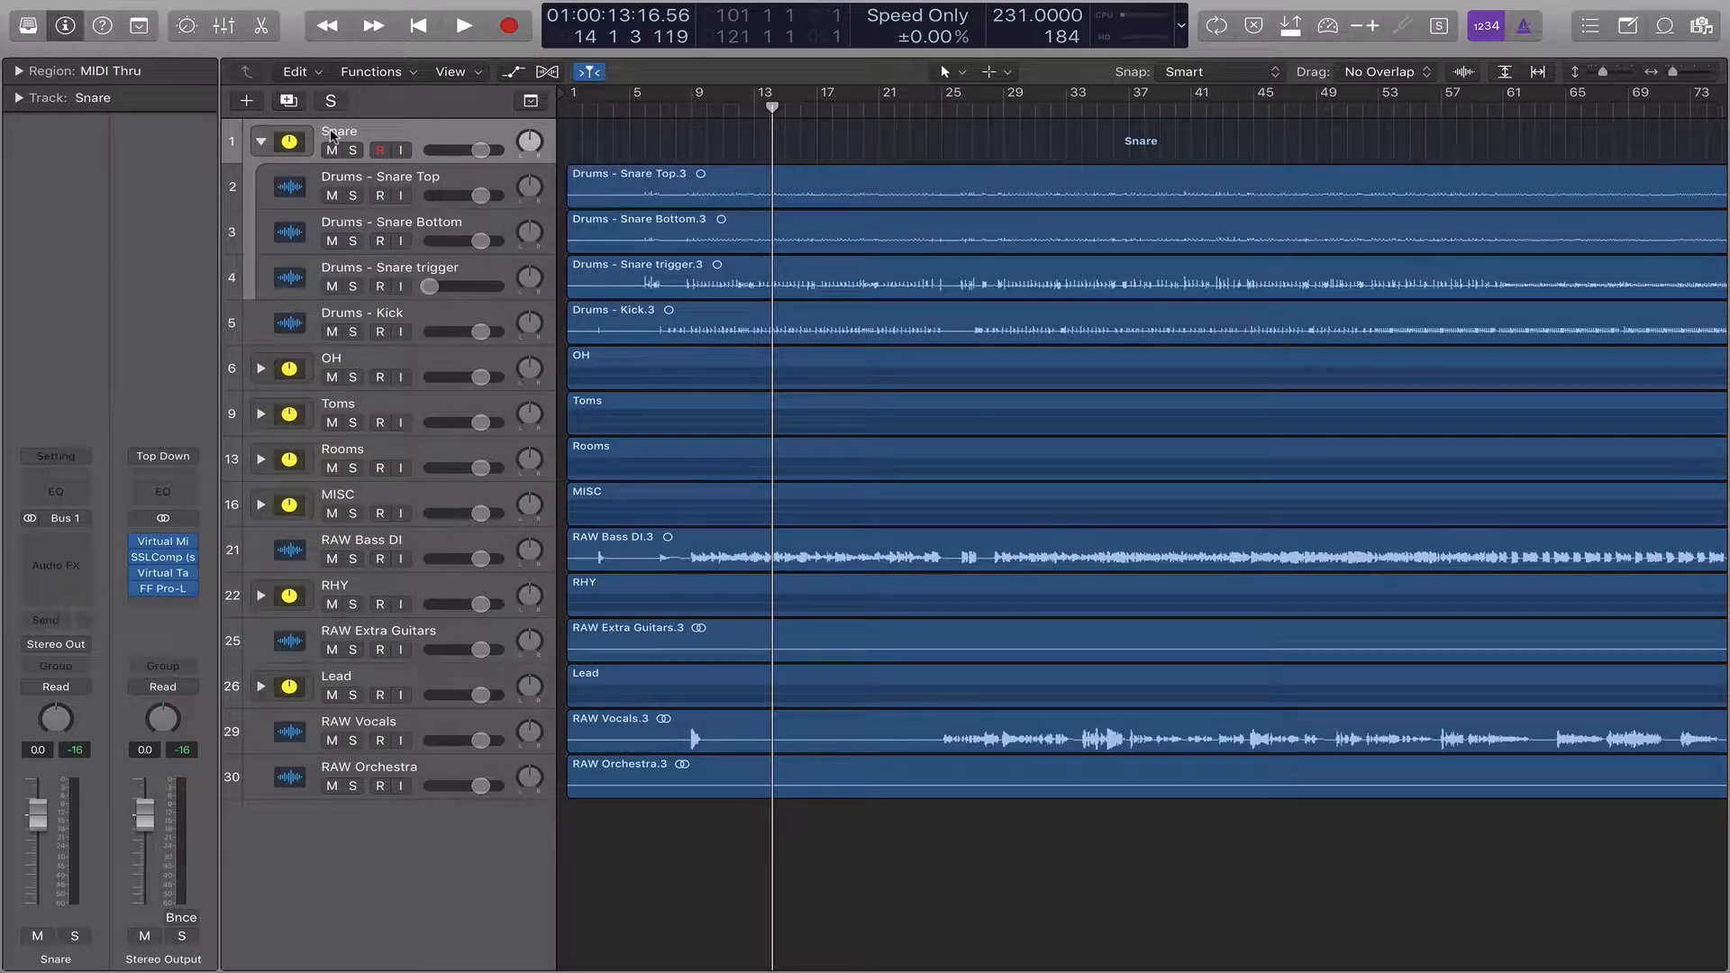
left_click(465, 177)
left_click(458, 221)
left_click(444, 268)
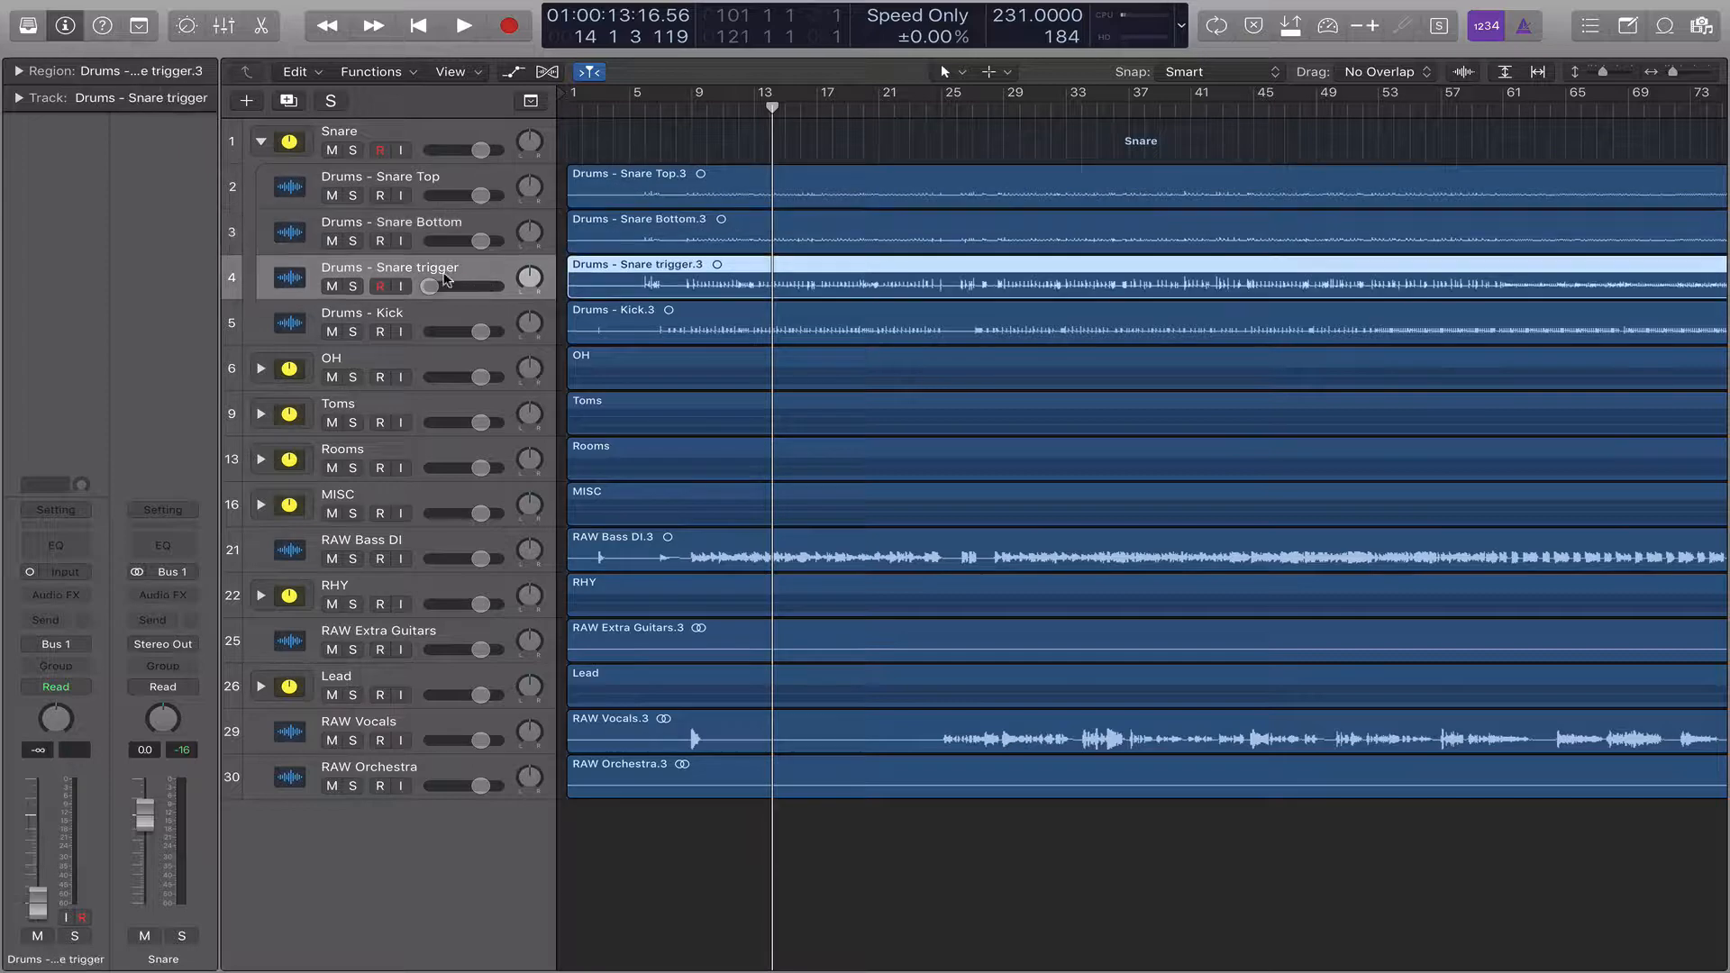
left_click(259, 142)
Step: Select the Drums - Kick track, and expand and collapse the OH stack to view its subtracks
left_click(351, 178)
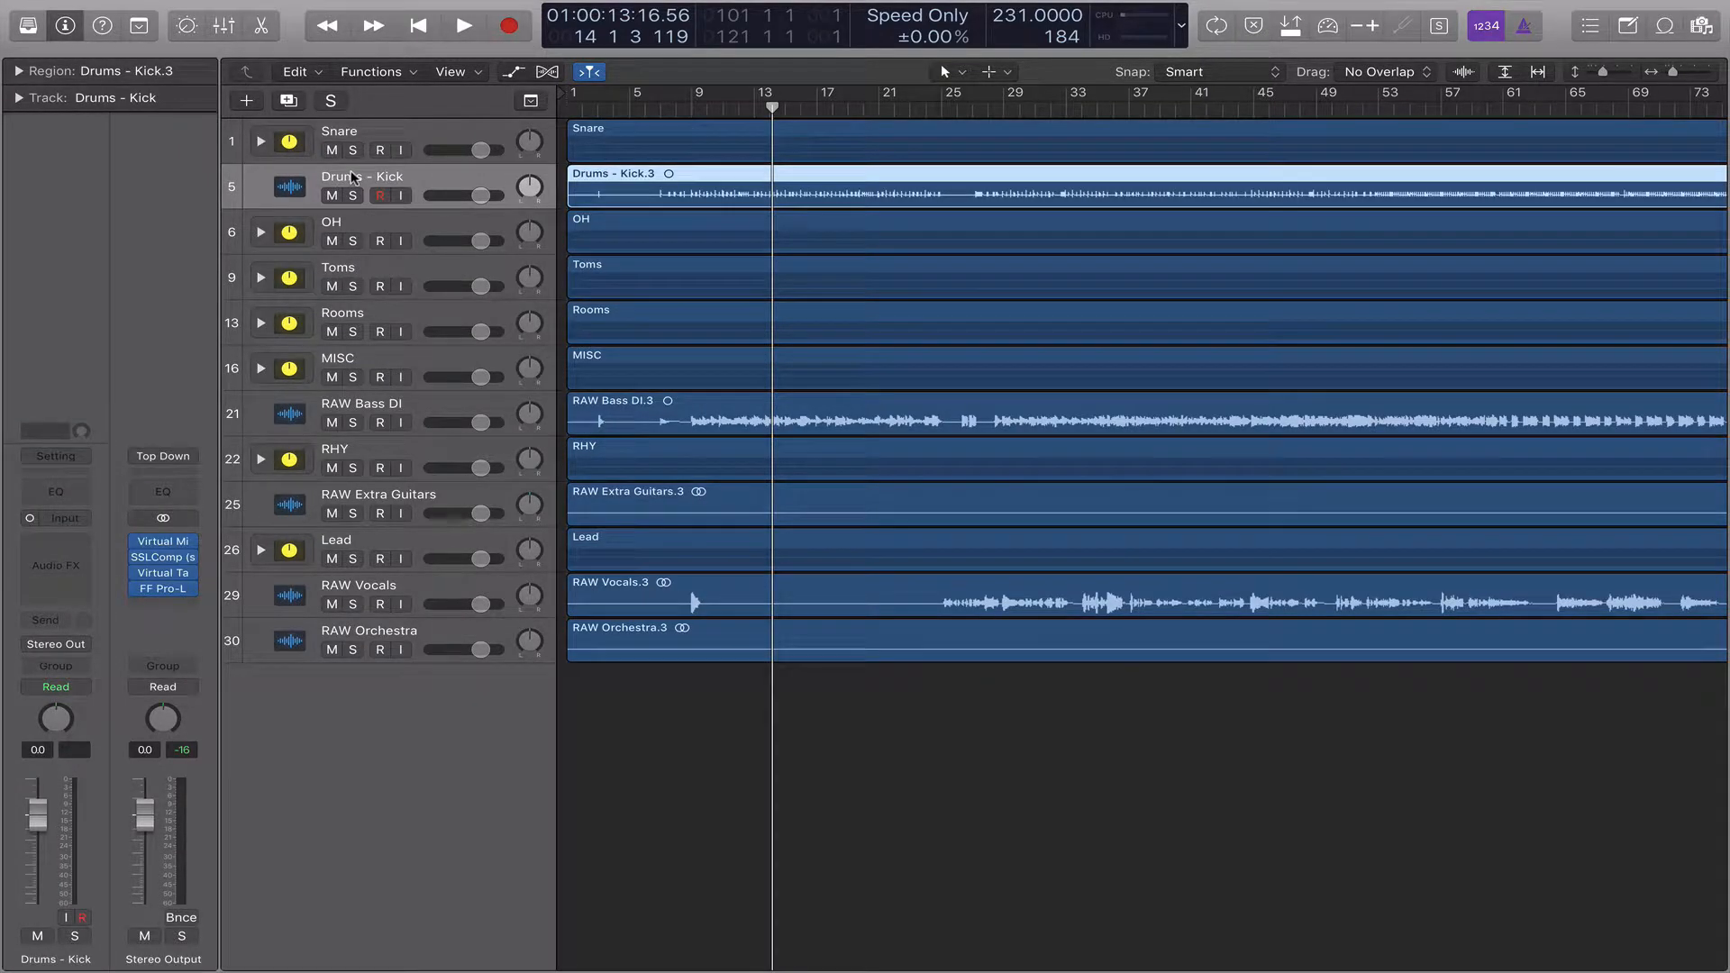
key("Down")
left_click(260, 233)
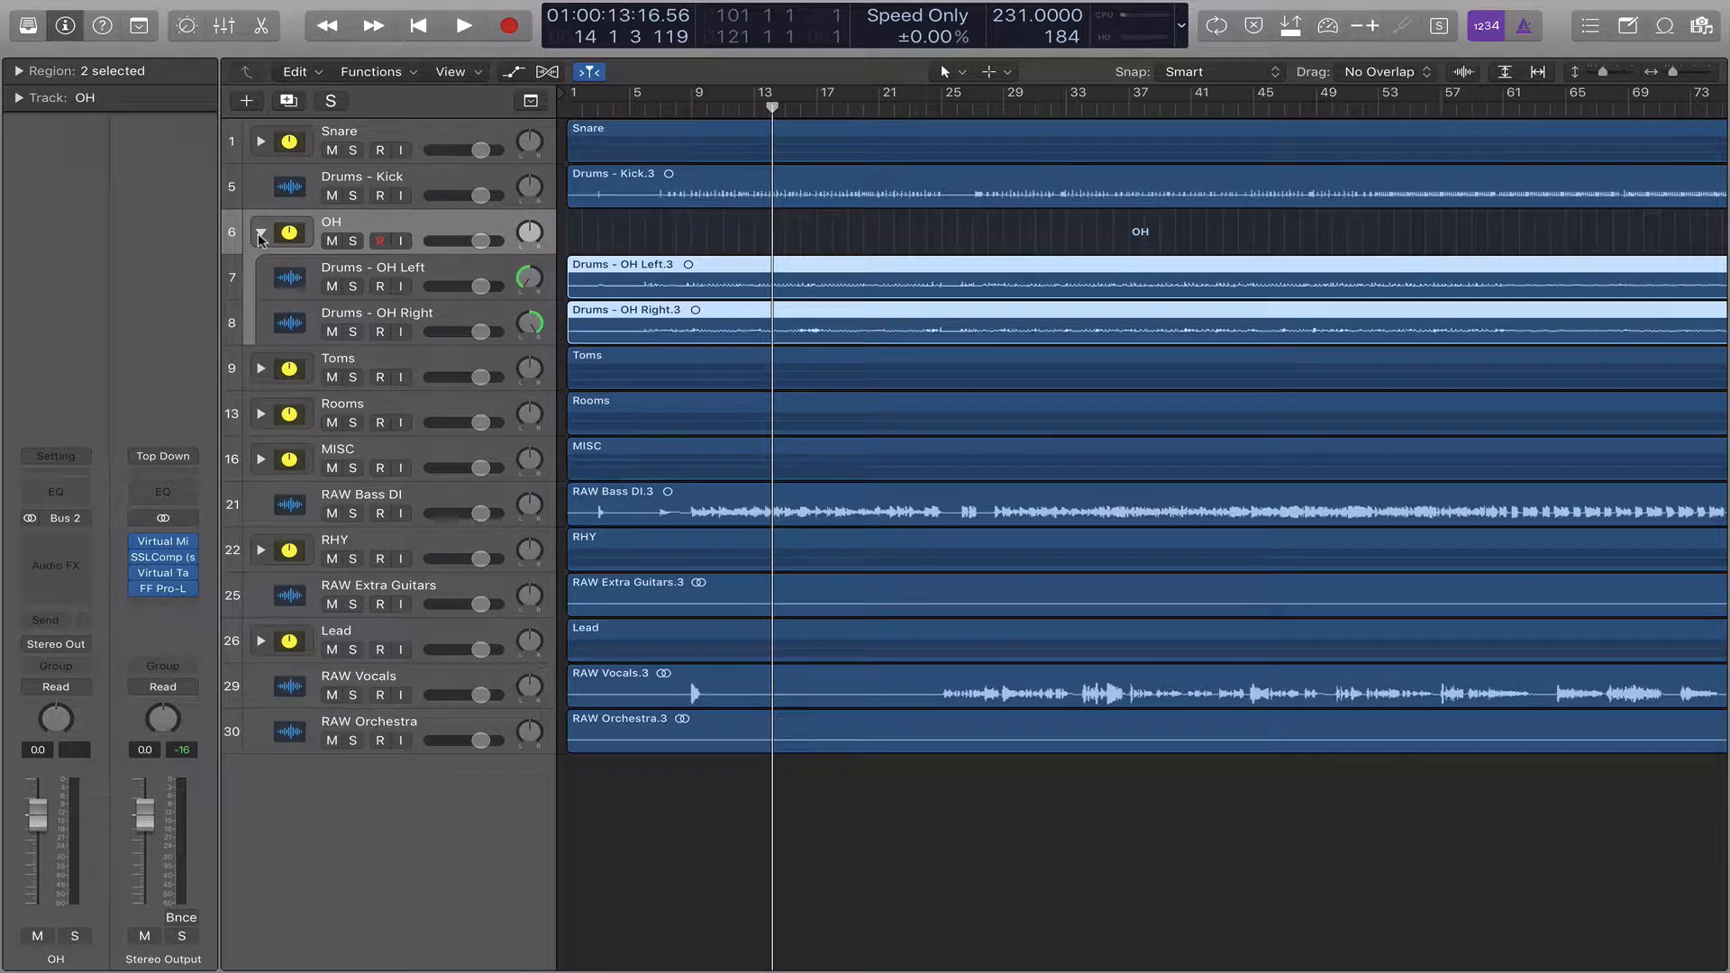
left_click(260, 232)
Step: Expand and collapse the Toms, Rooms and MISC stacks one after another to view their subtracks
left_click(261, 278)
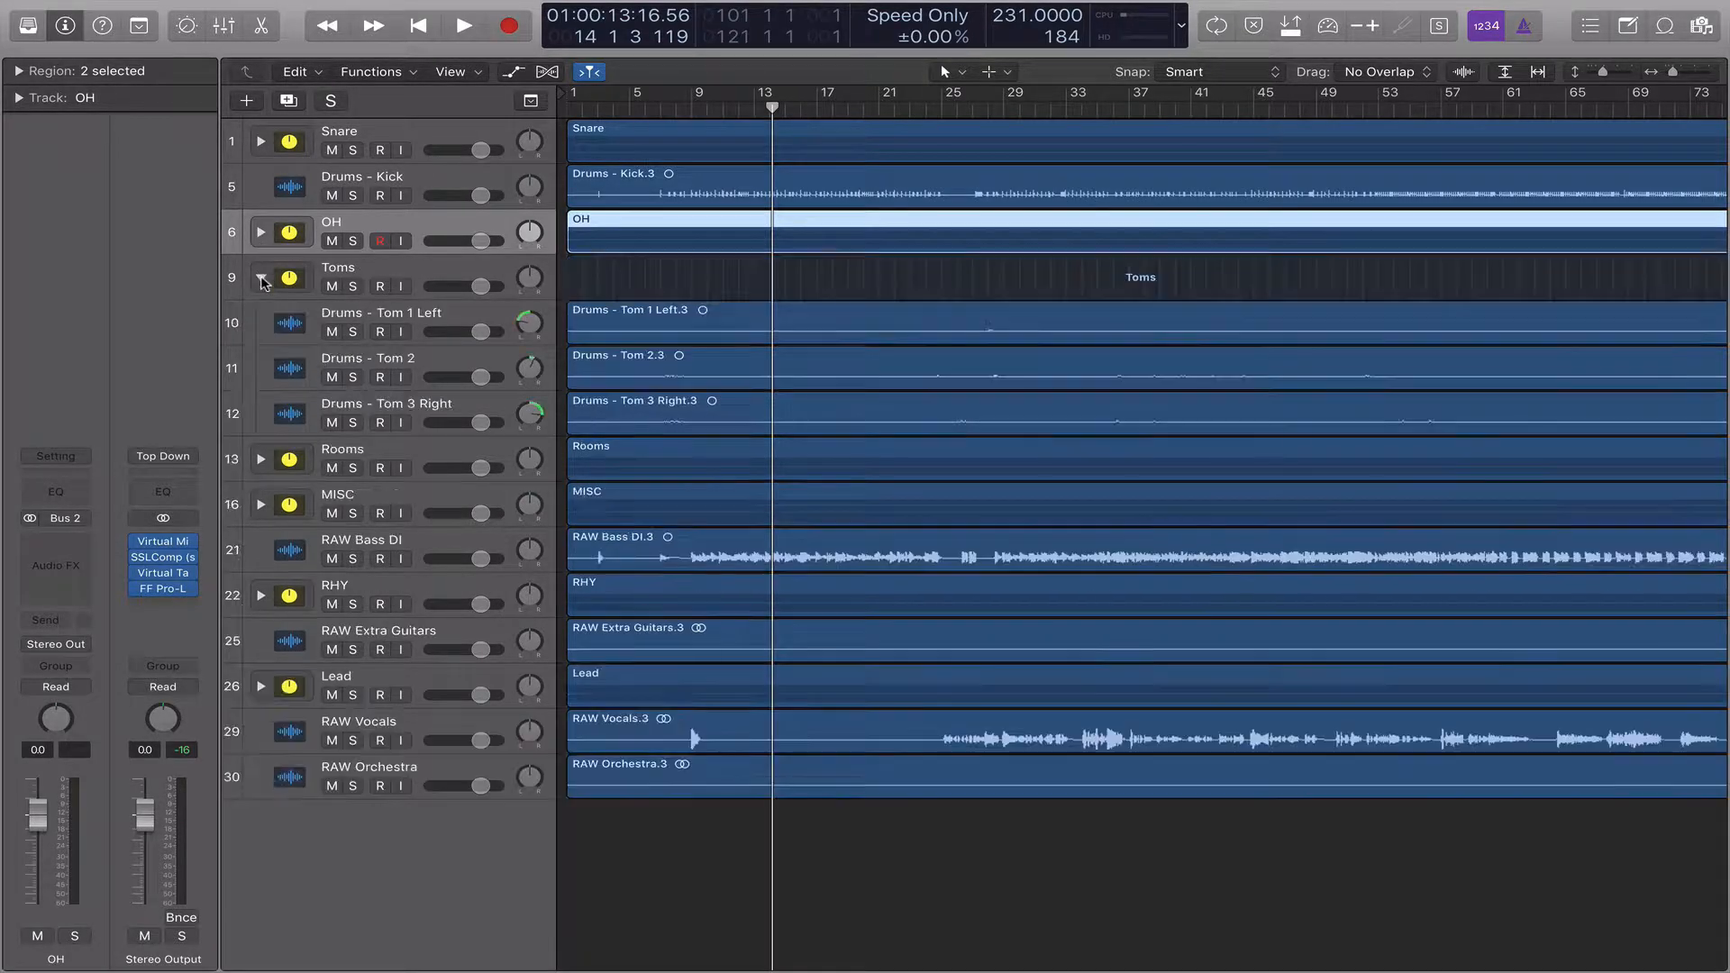
left_click(260, 279)
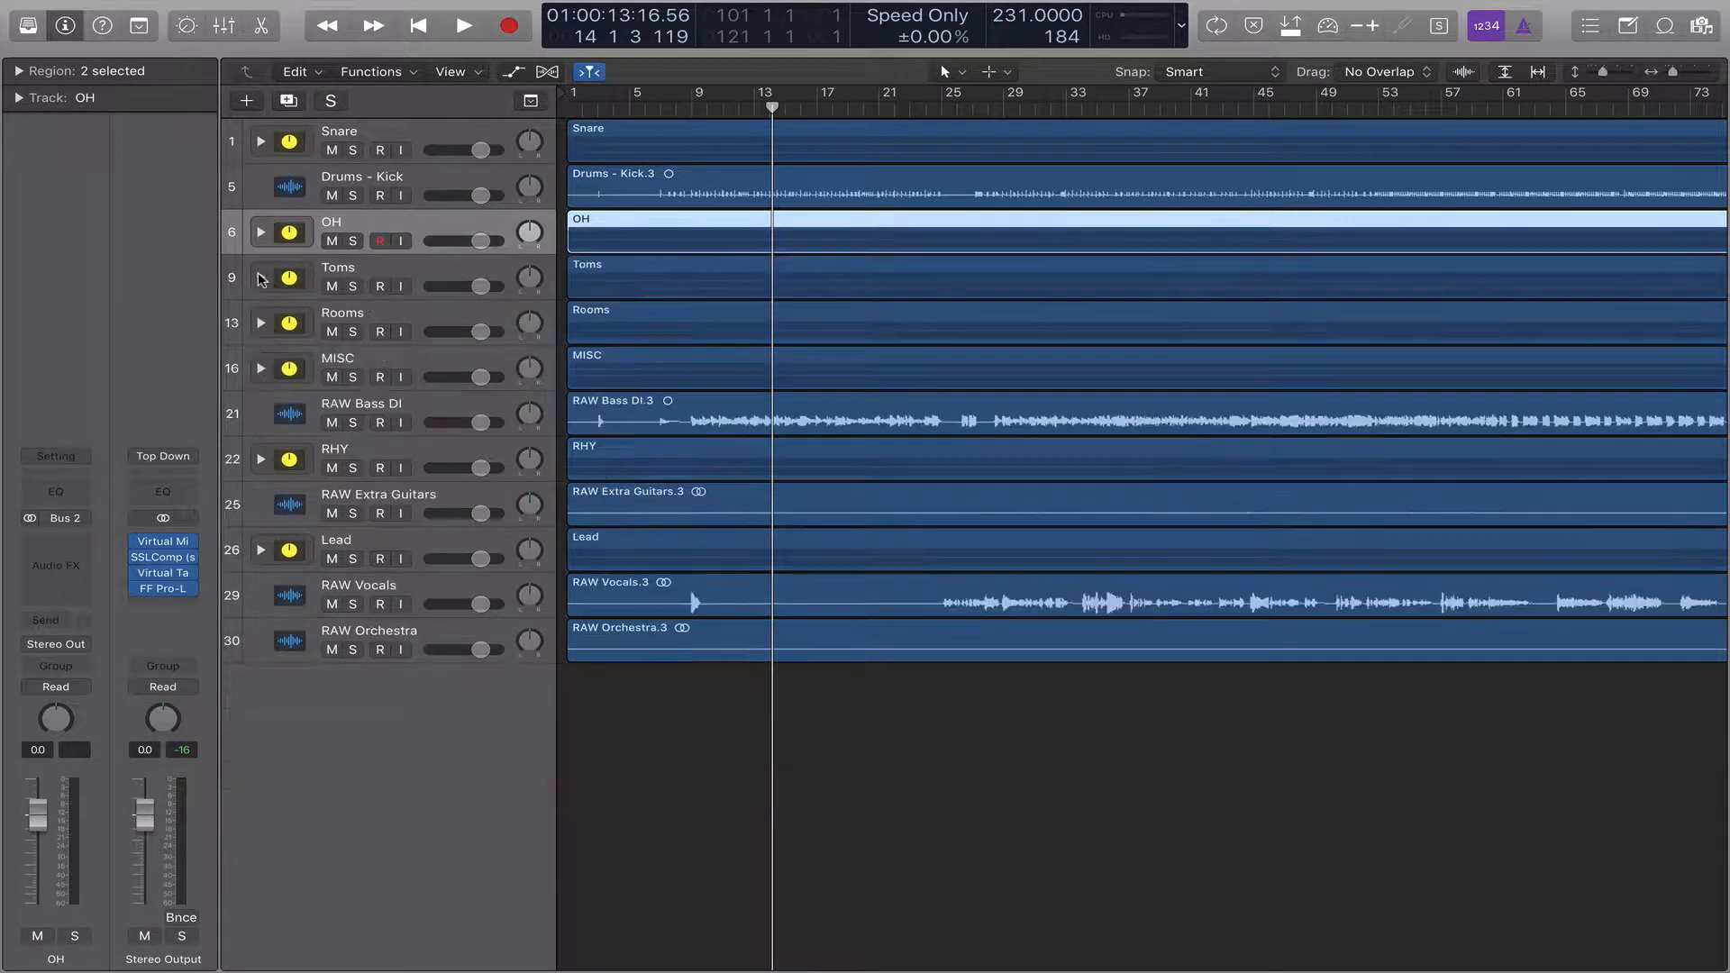
left_click(260, 324)
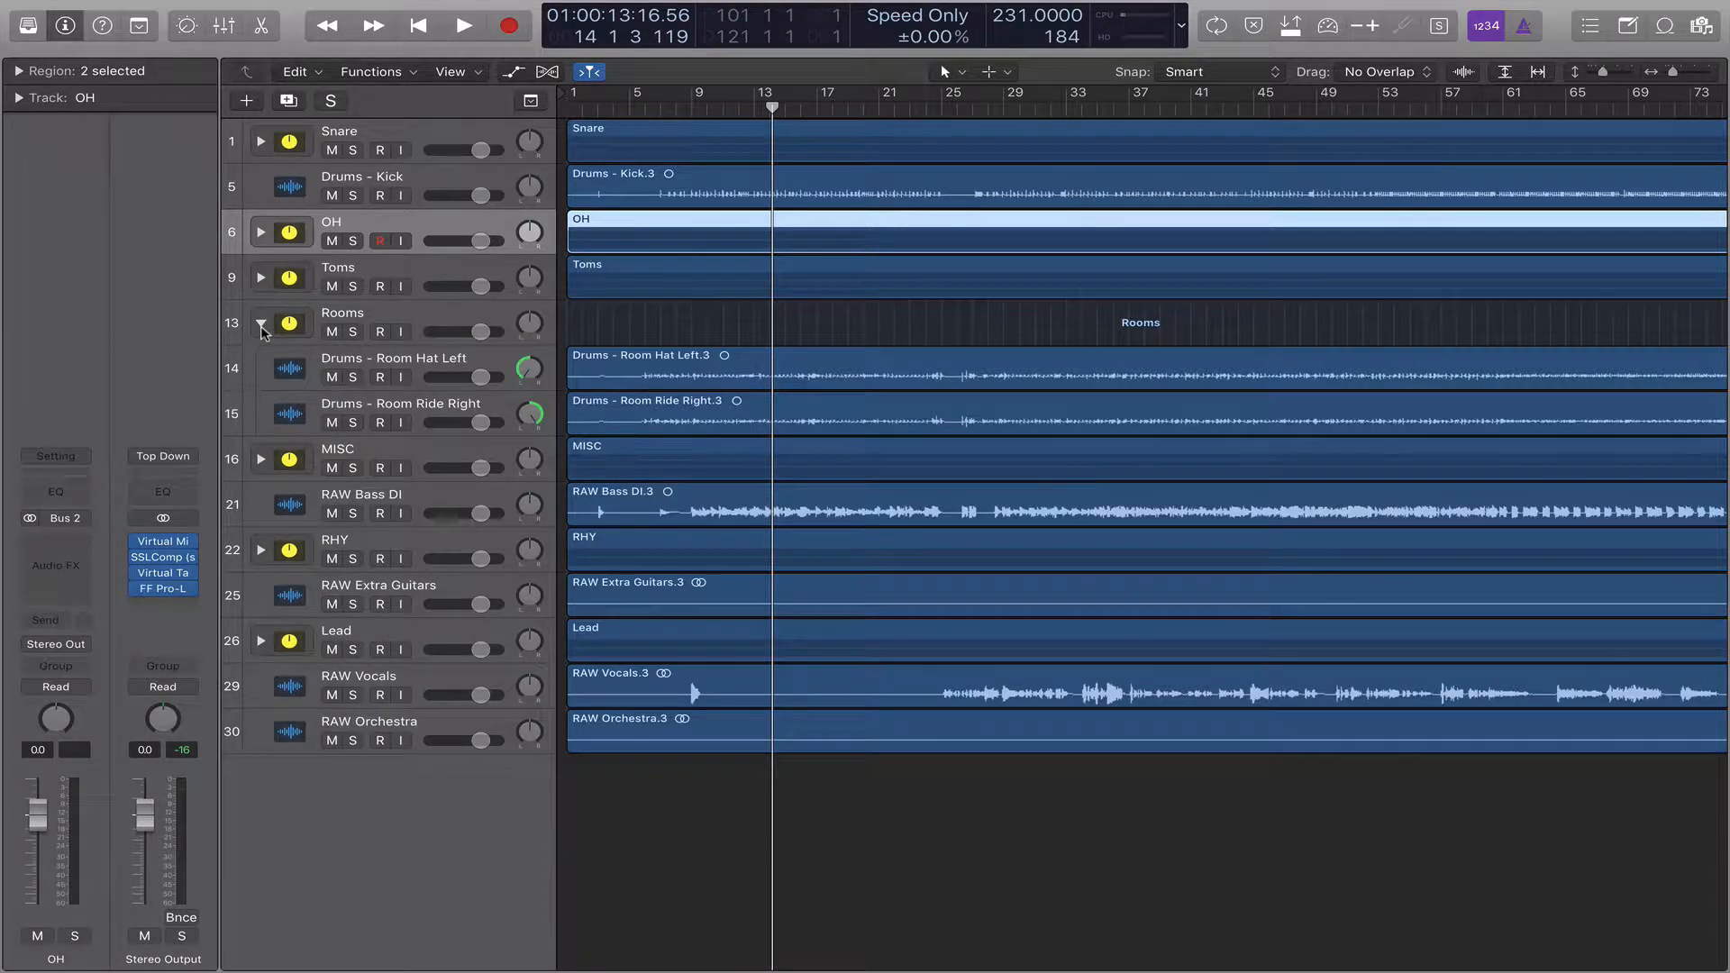
left_click(260, 323)
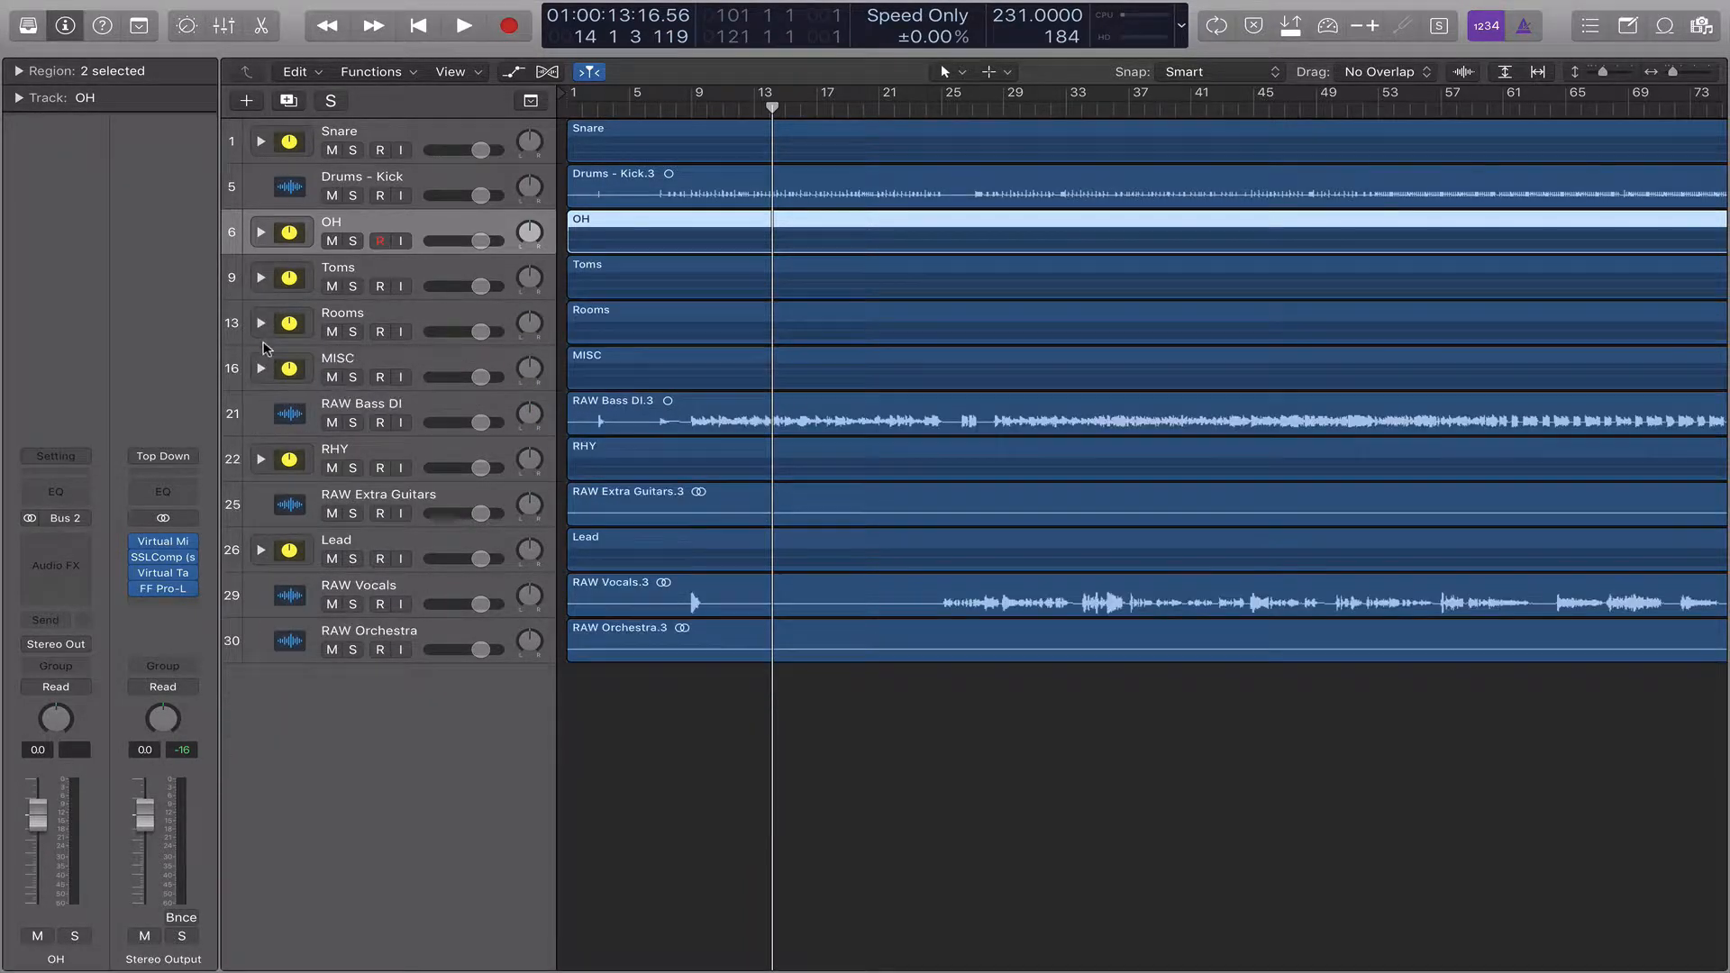
left_click(260, 369)
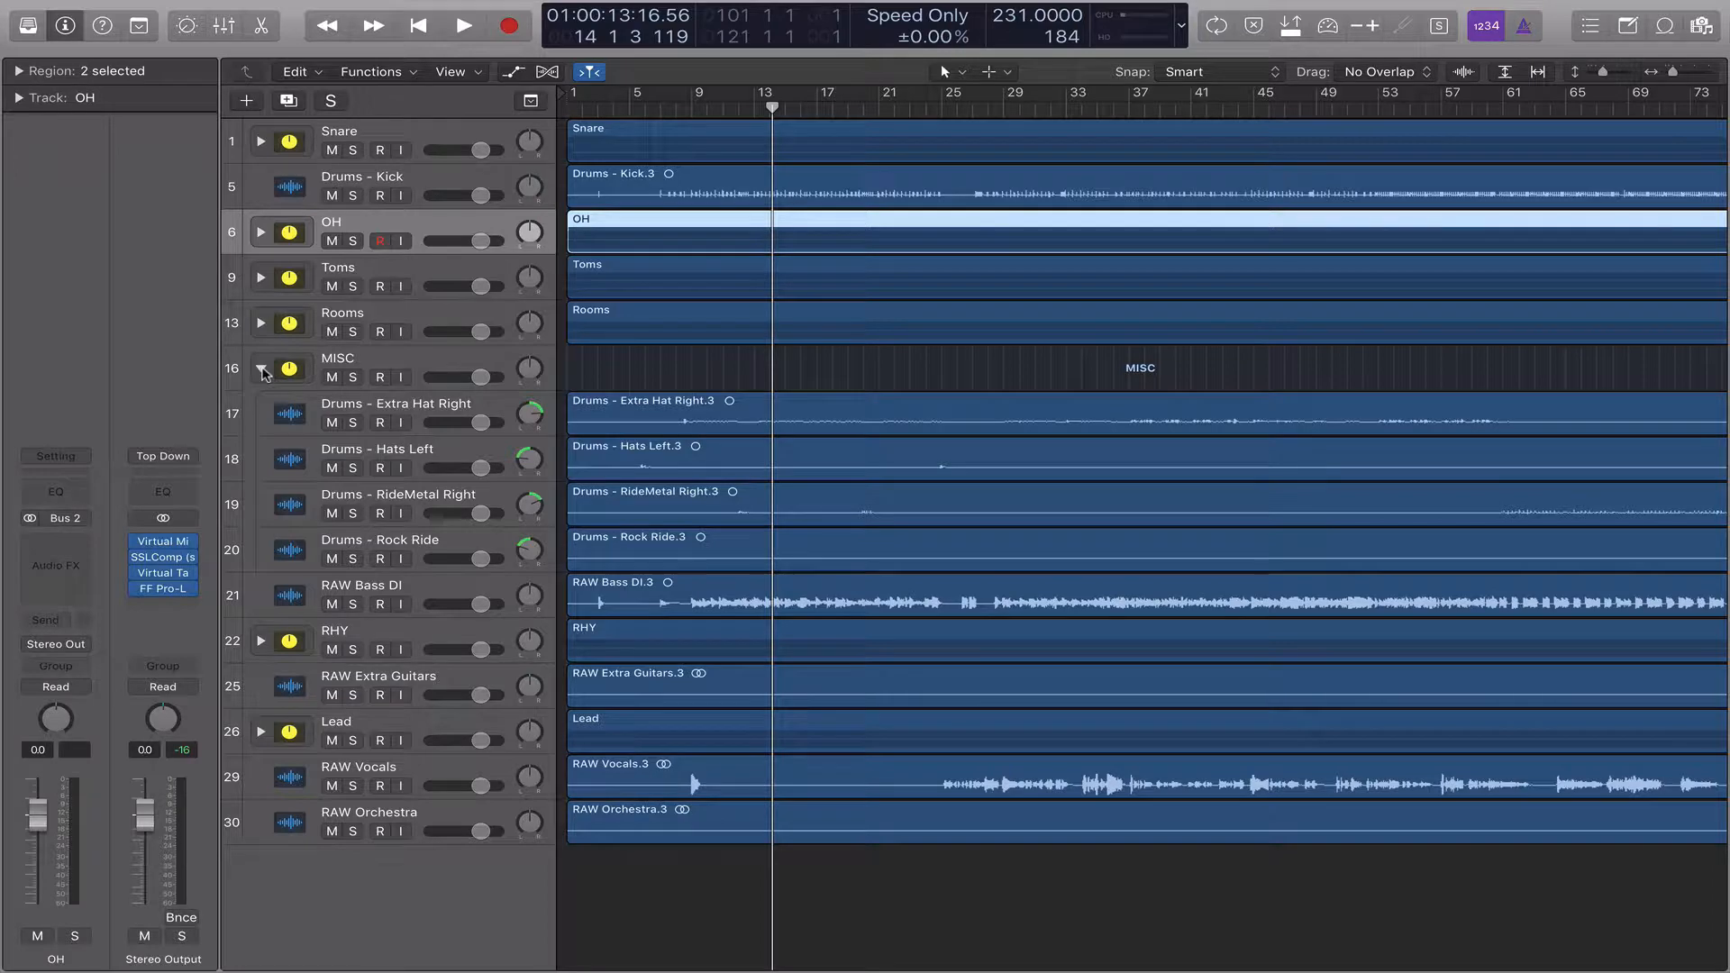
left_click(262, 369)
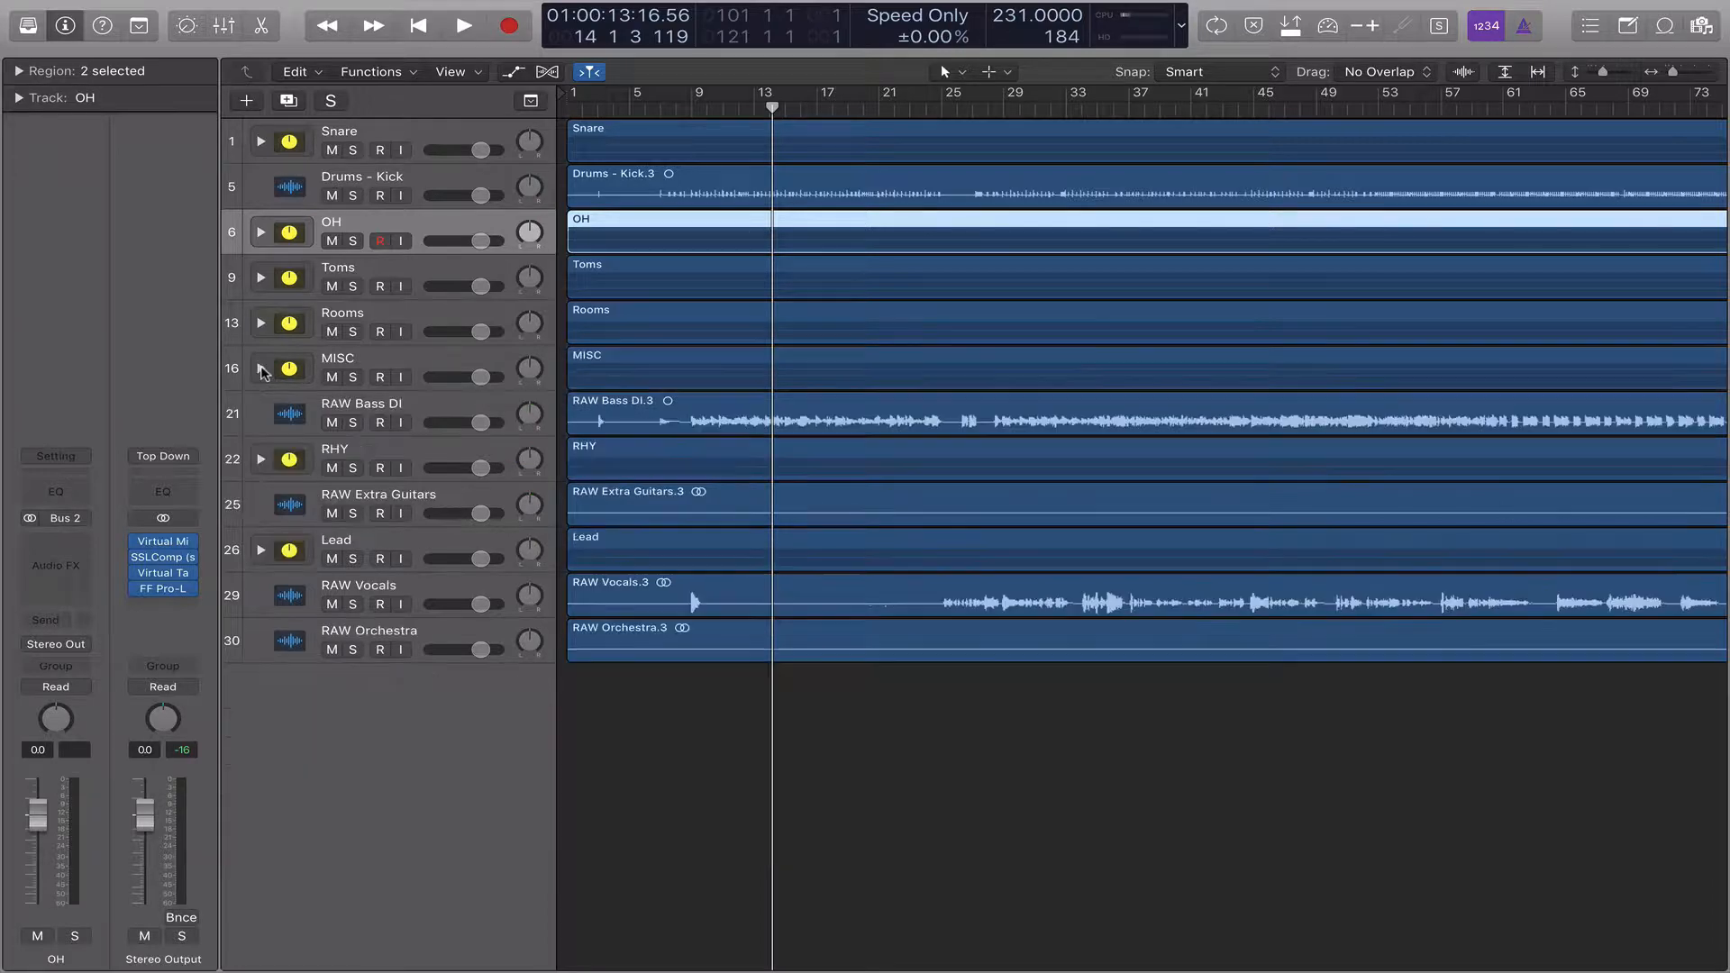
Step: View the RHY stack's guitar subtracks, and select the Extra Guitars, Lead, Vocals and Orchestra tracks in turn
left_click(261, 458)
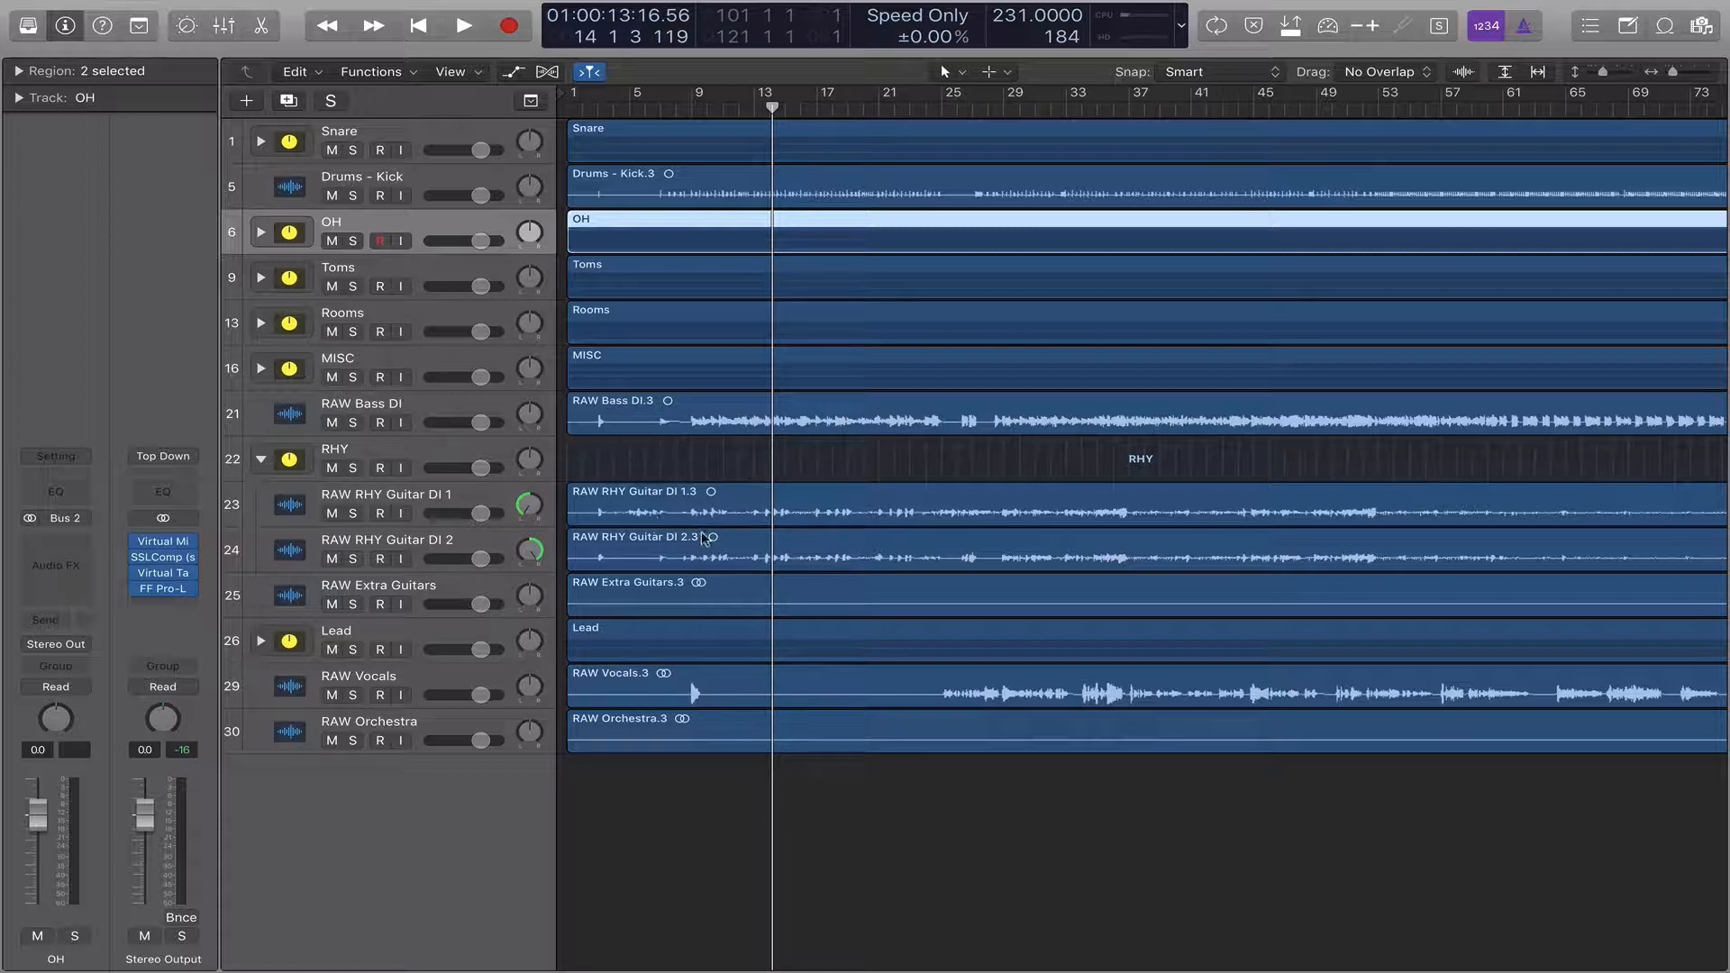
left_click(261, 459)
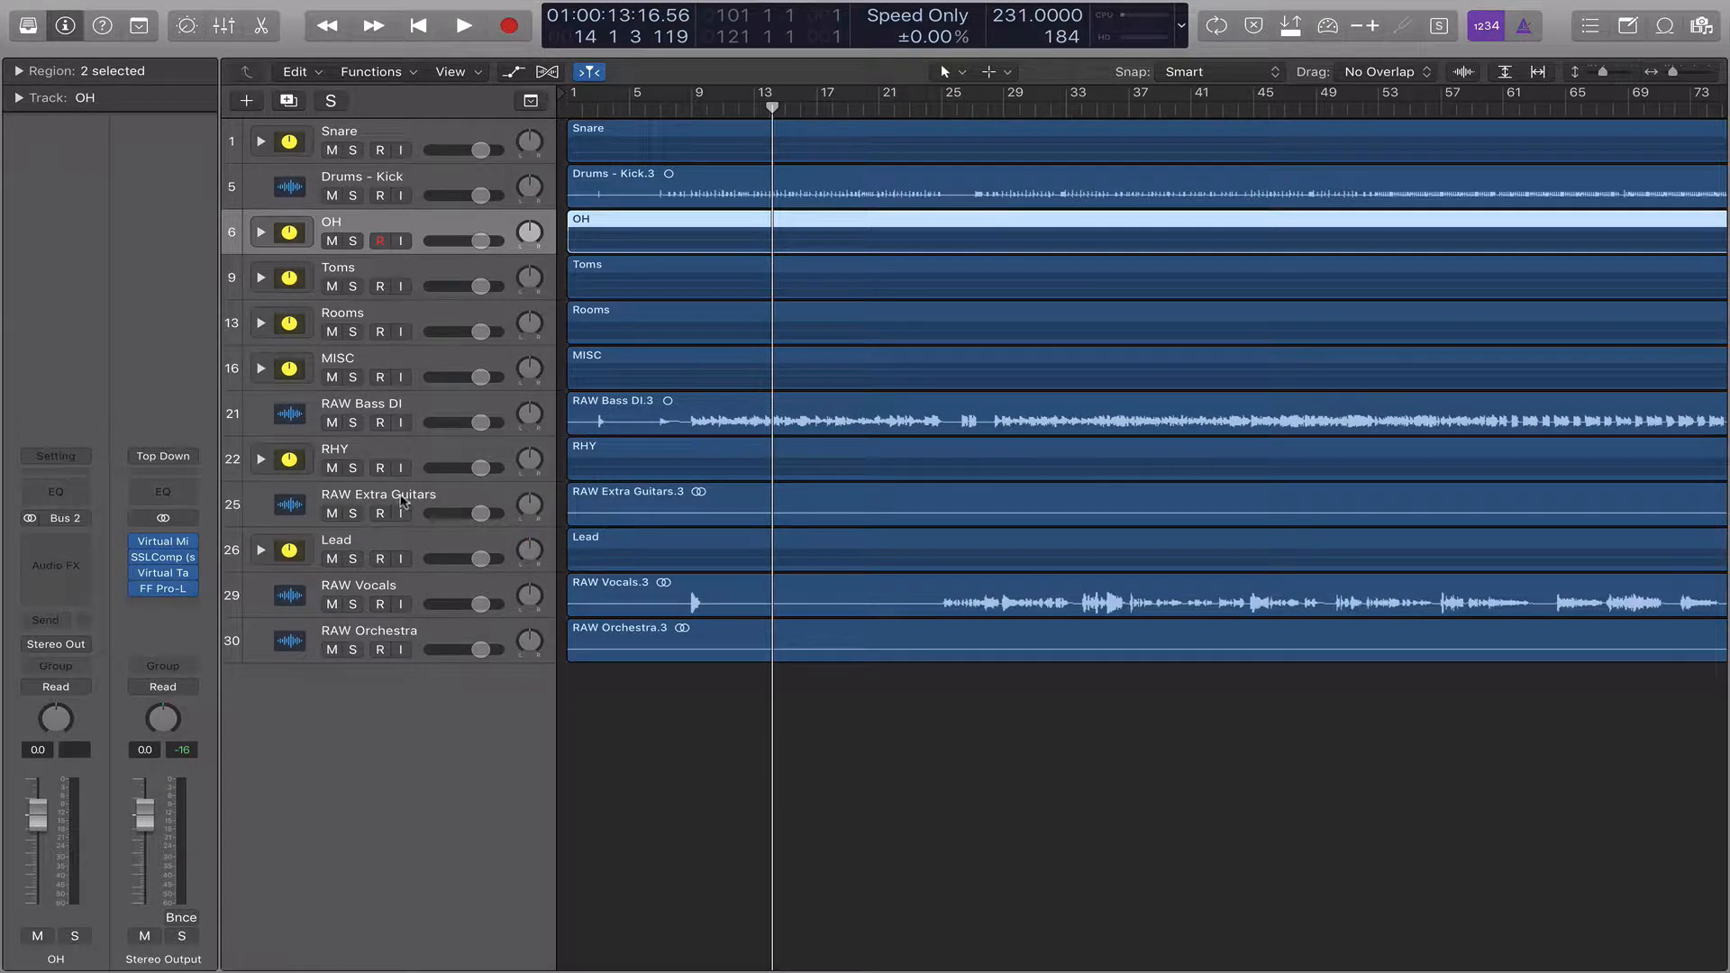
left_click(403, 502)
left_click(366, 540)
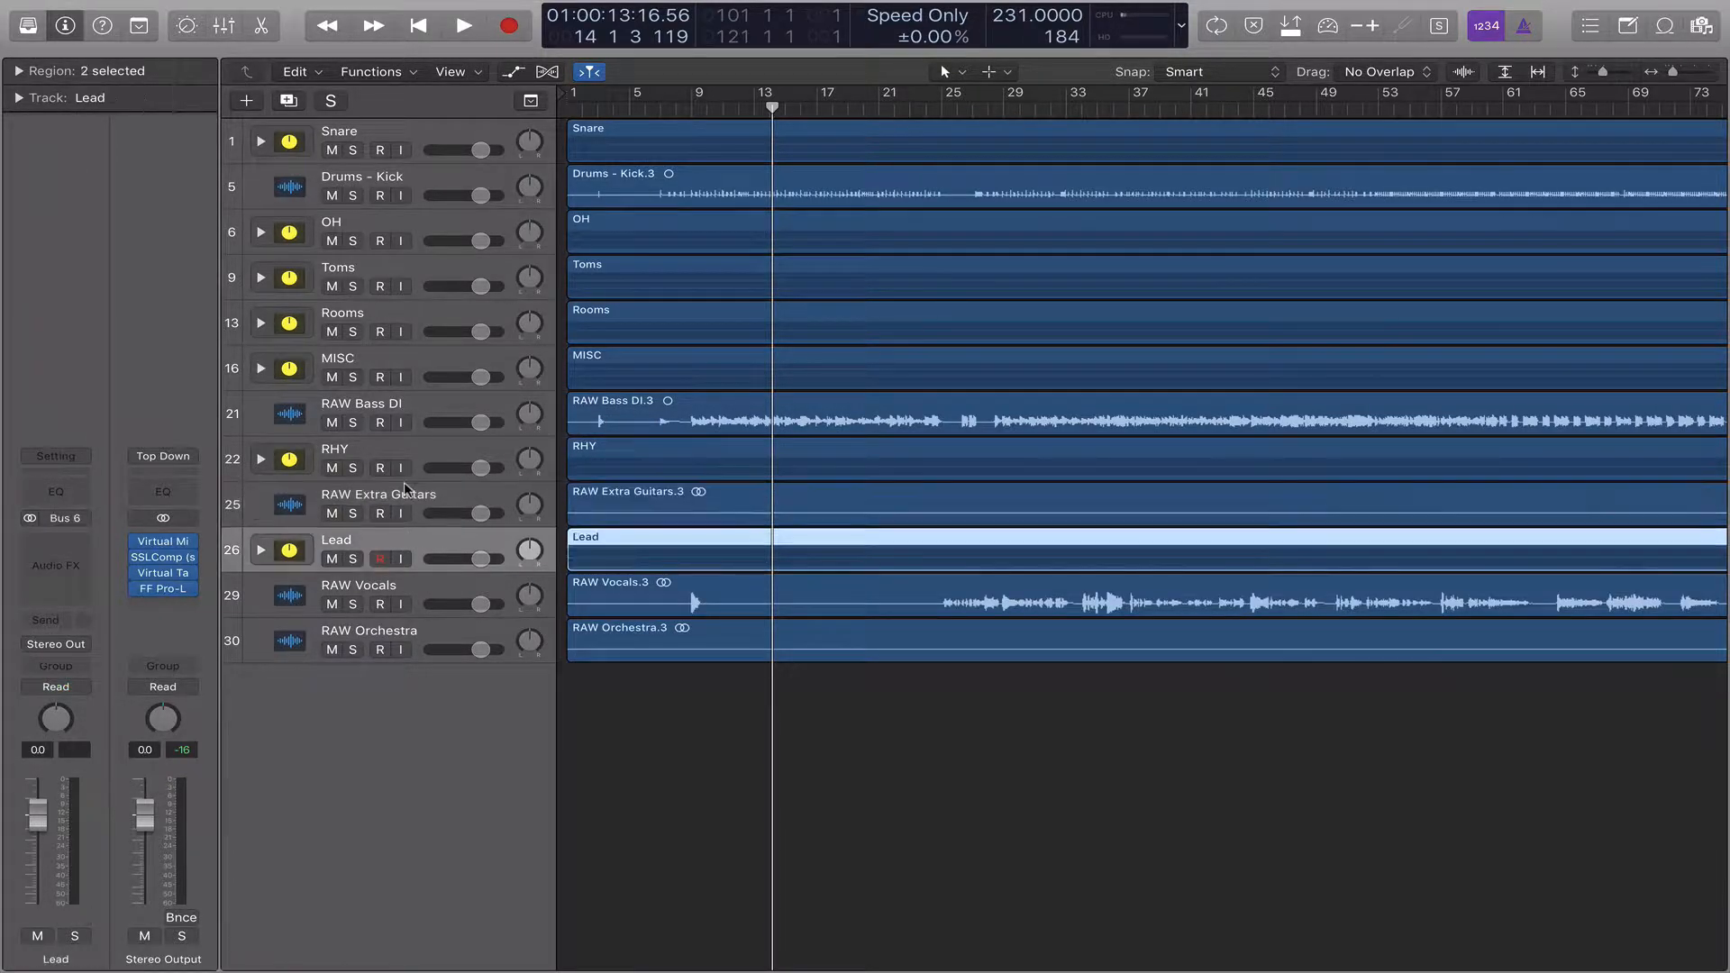
left_click(412, 498)
left_click(399, 591)
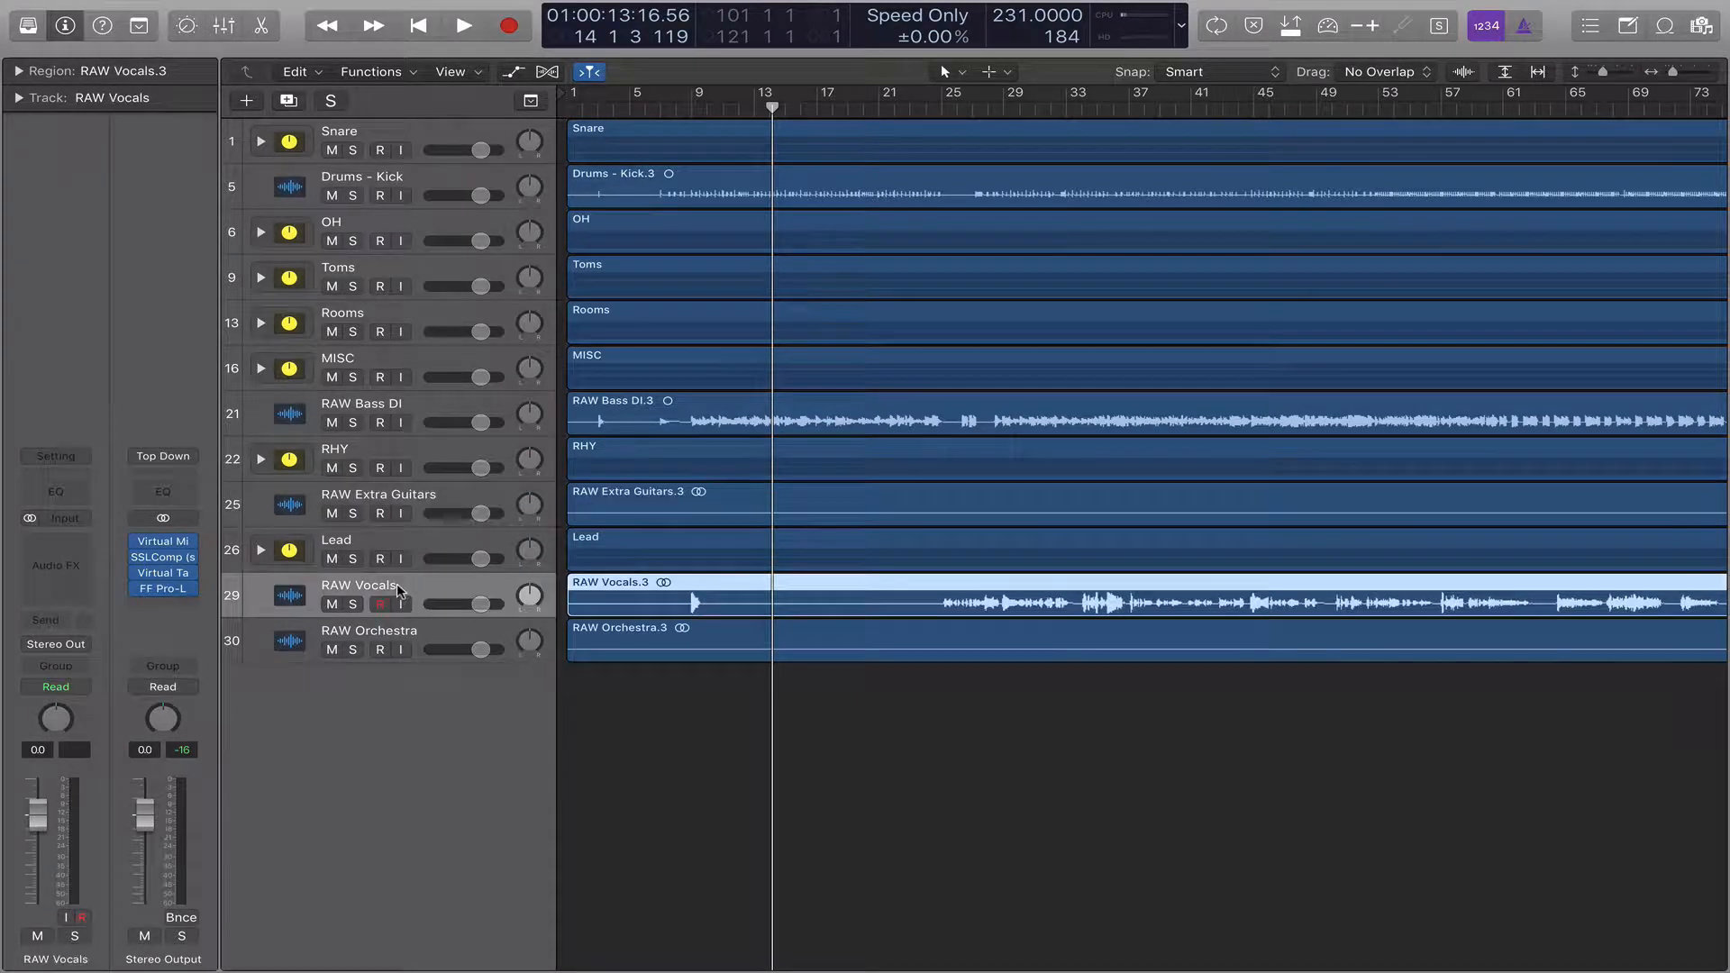
left_click(450, 635)
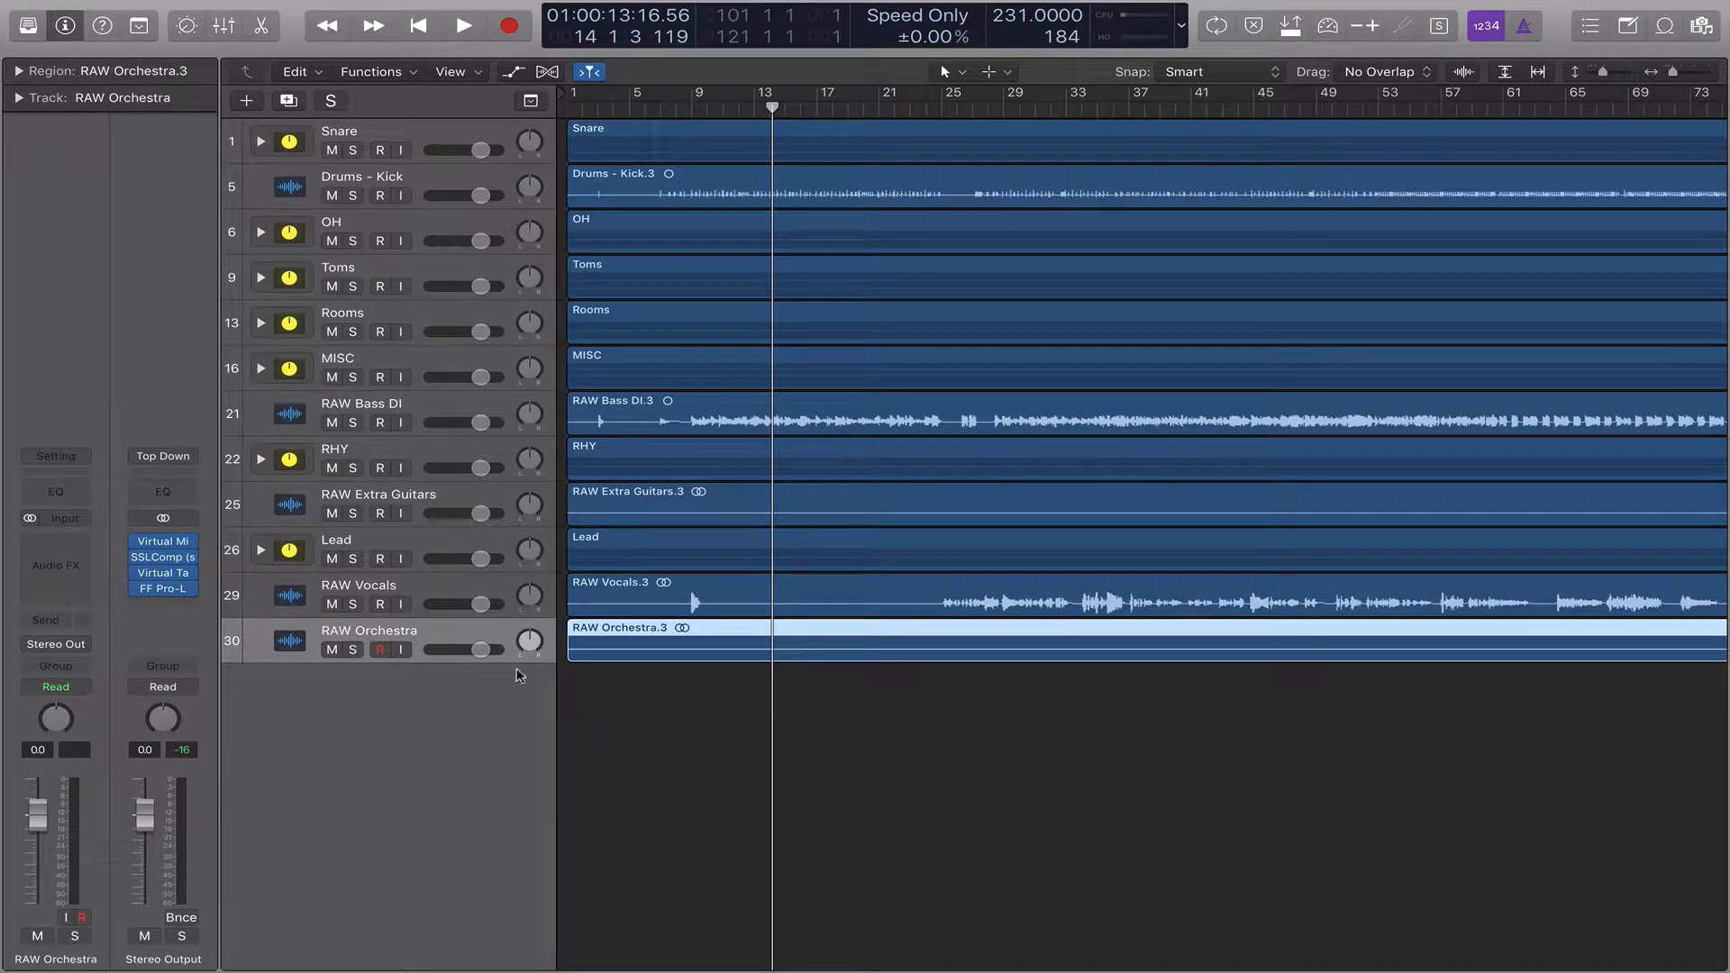
Step: Show the mixer and open the Virtual Mix Rack plug-in on the Stereo Output channel
key("x")
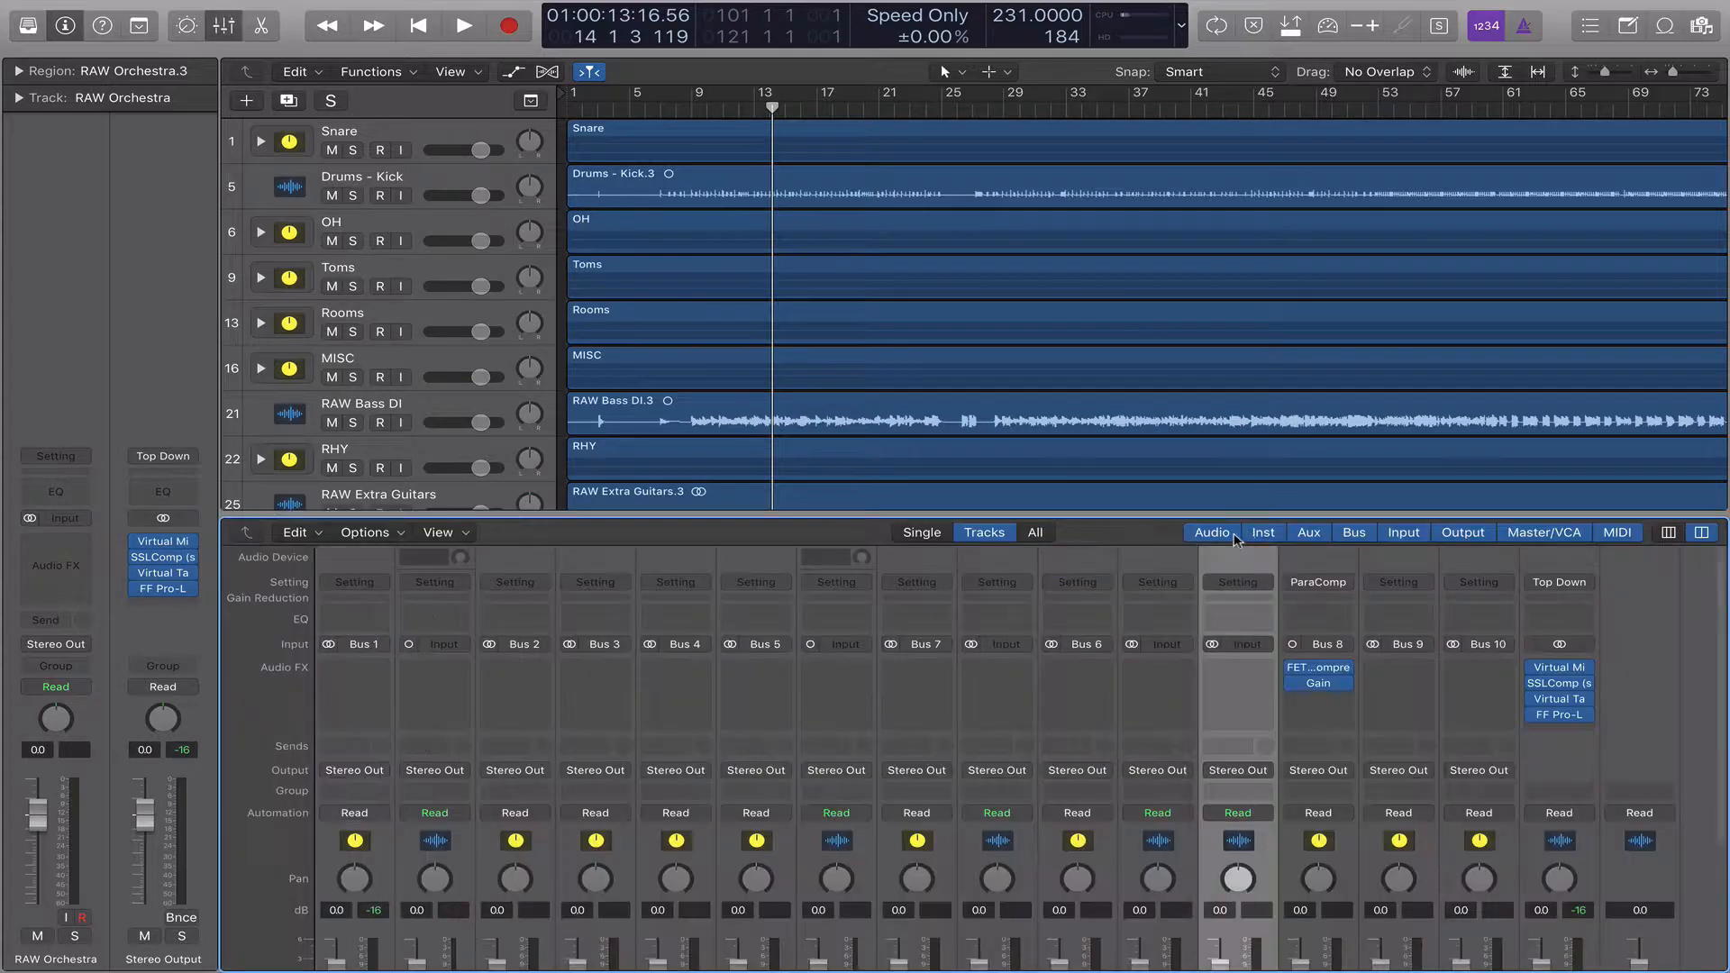
scroll(1597, 760, "down", 5)
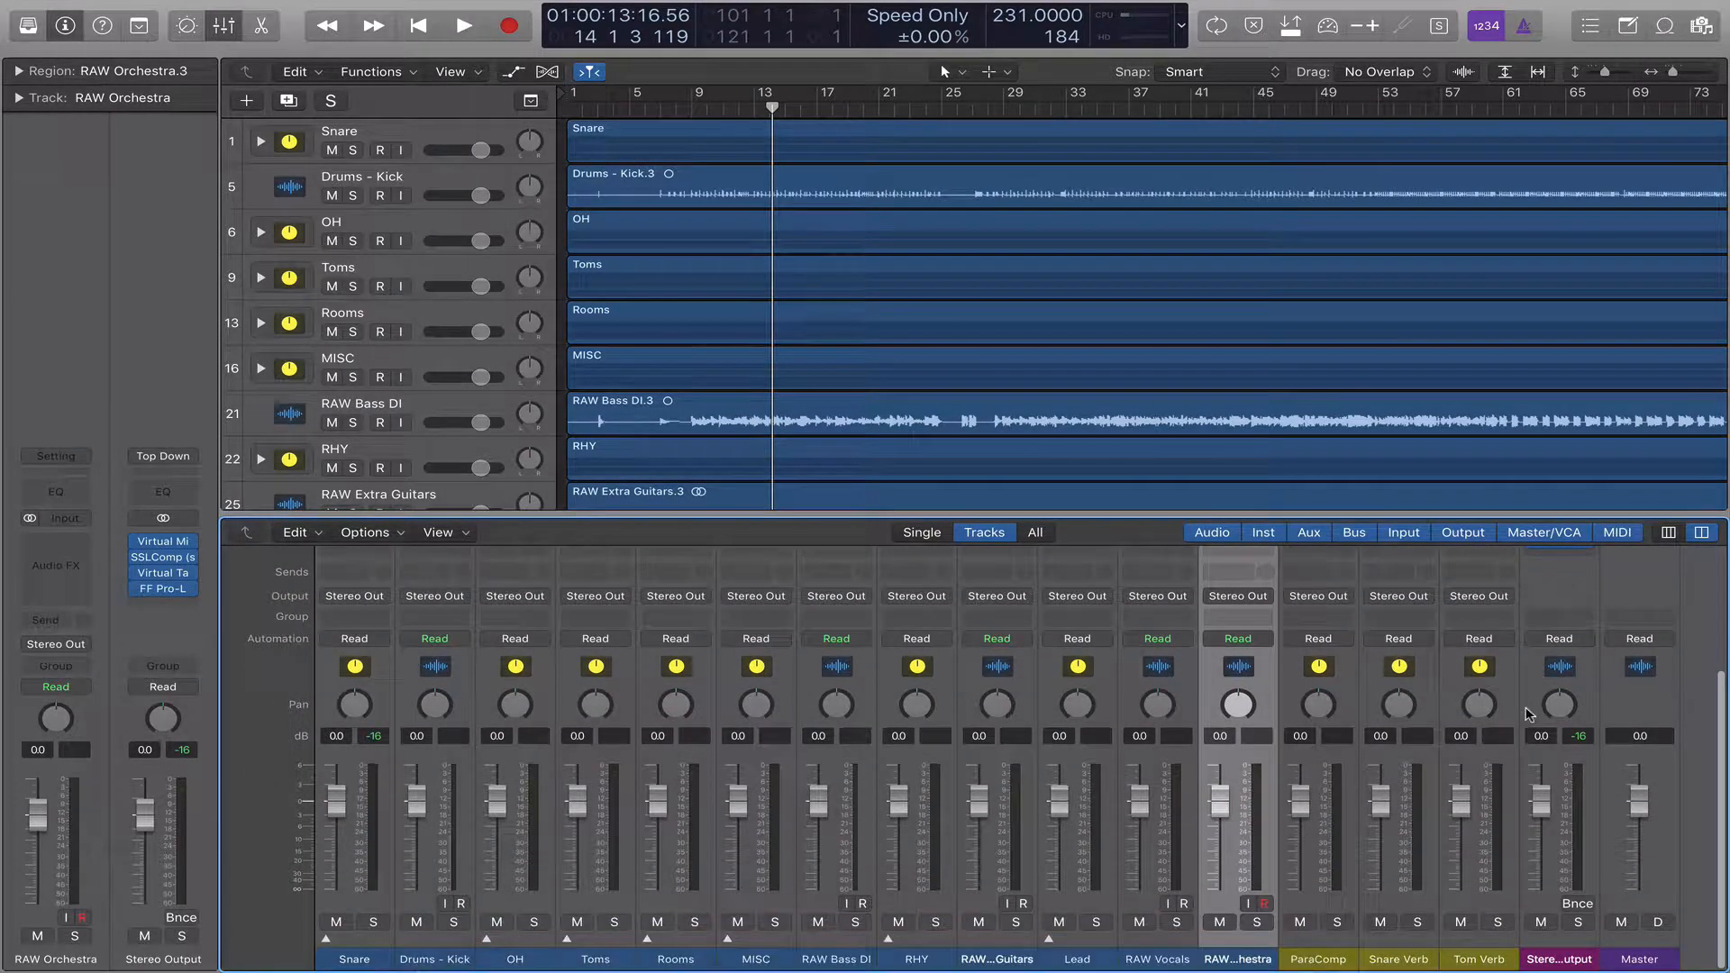
scroll(1442, 837, "up", 4)
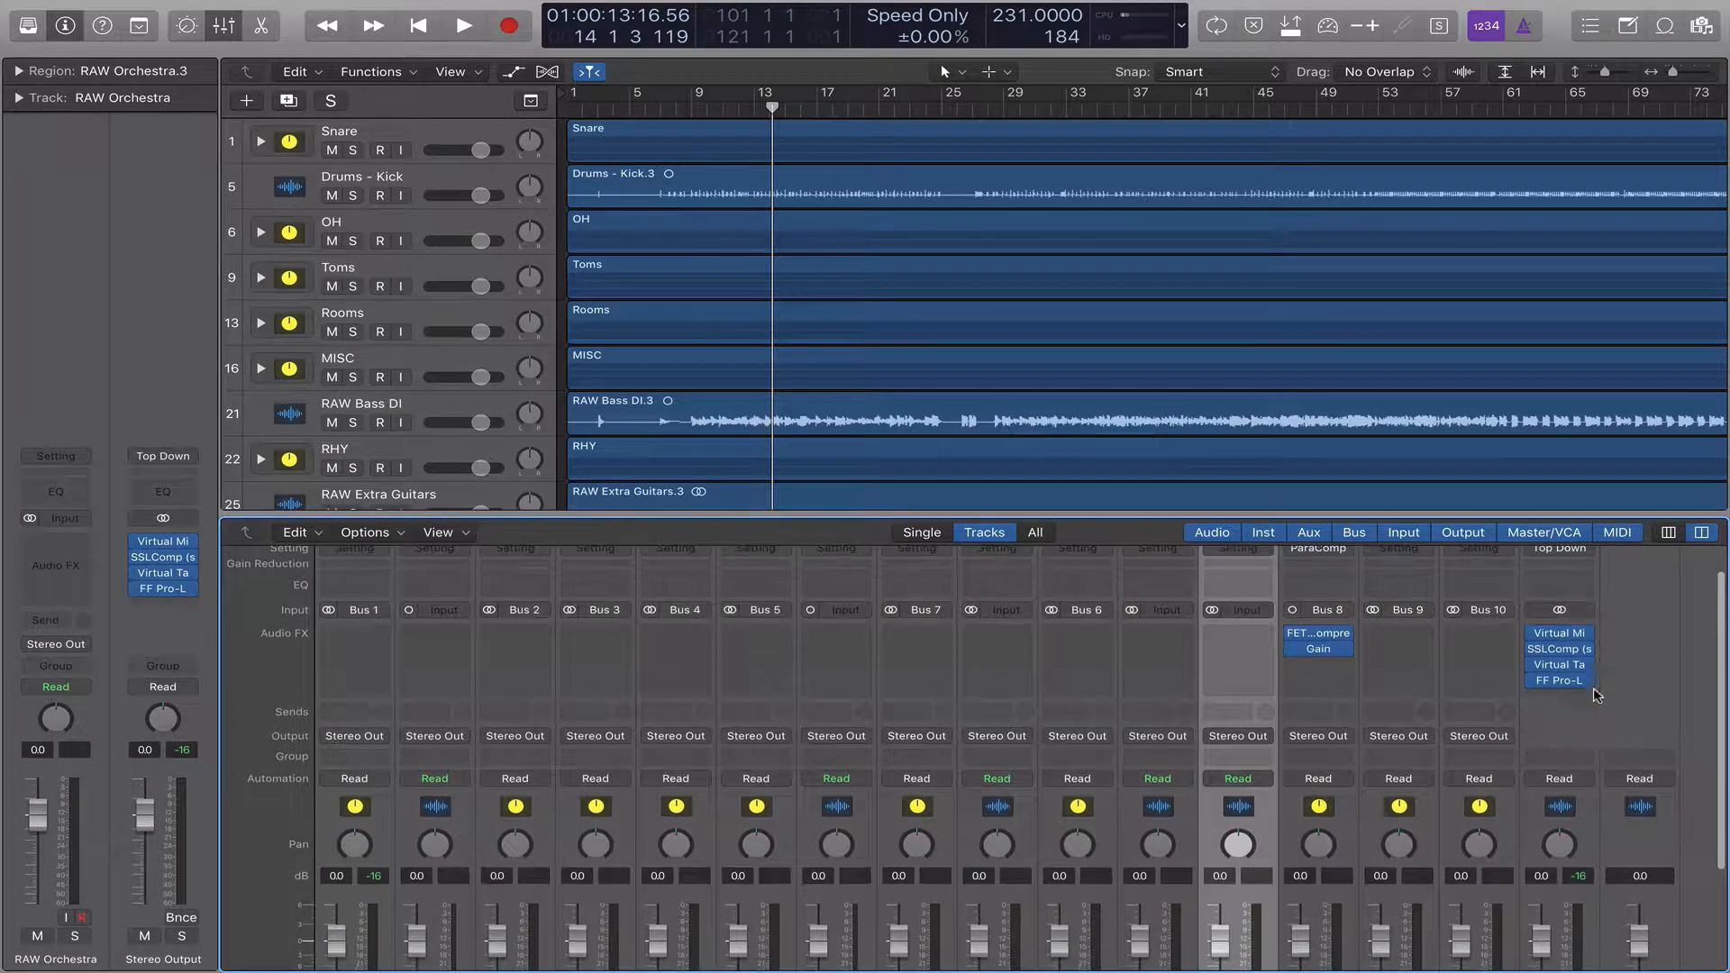
left_click(1563, 636)
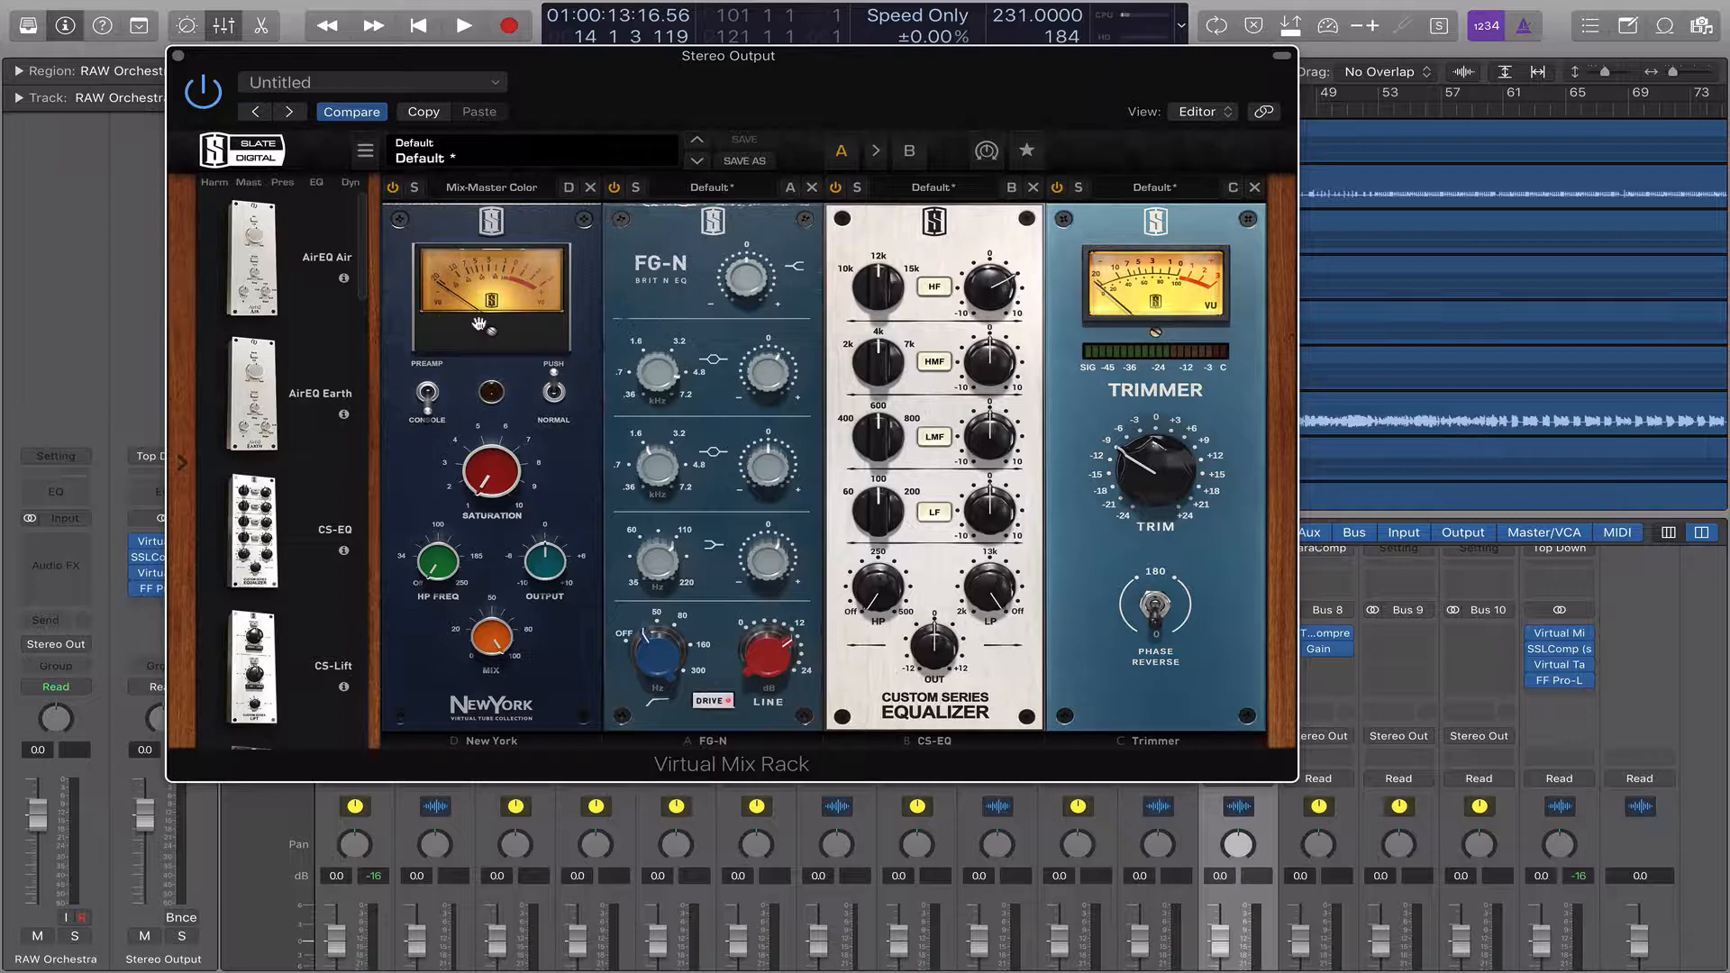
Step: Remove the New York module from the rack's first slot and insert a fresh New York module there from the module list
left_click_drag(364, 260, 359, 602)
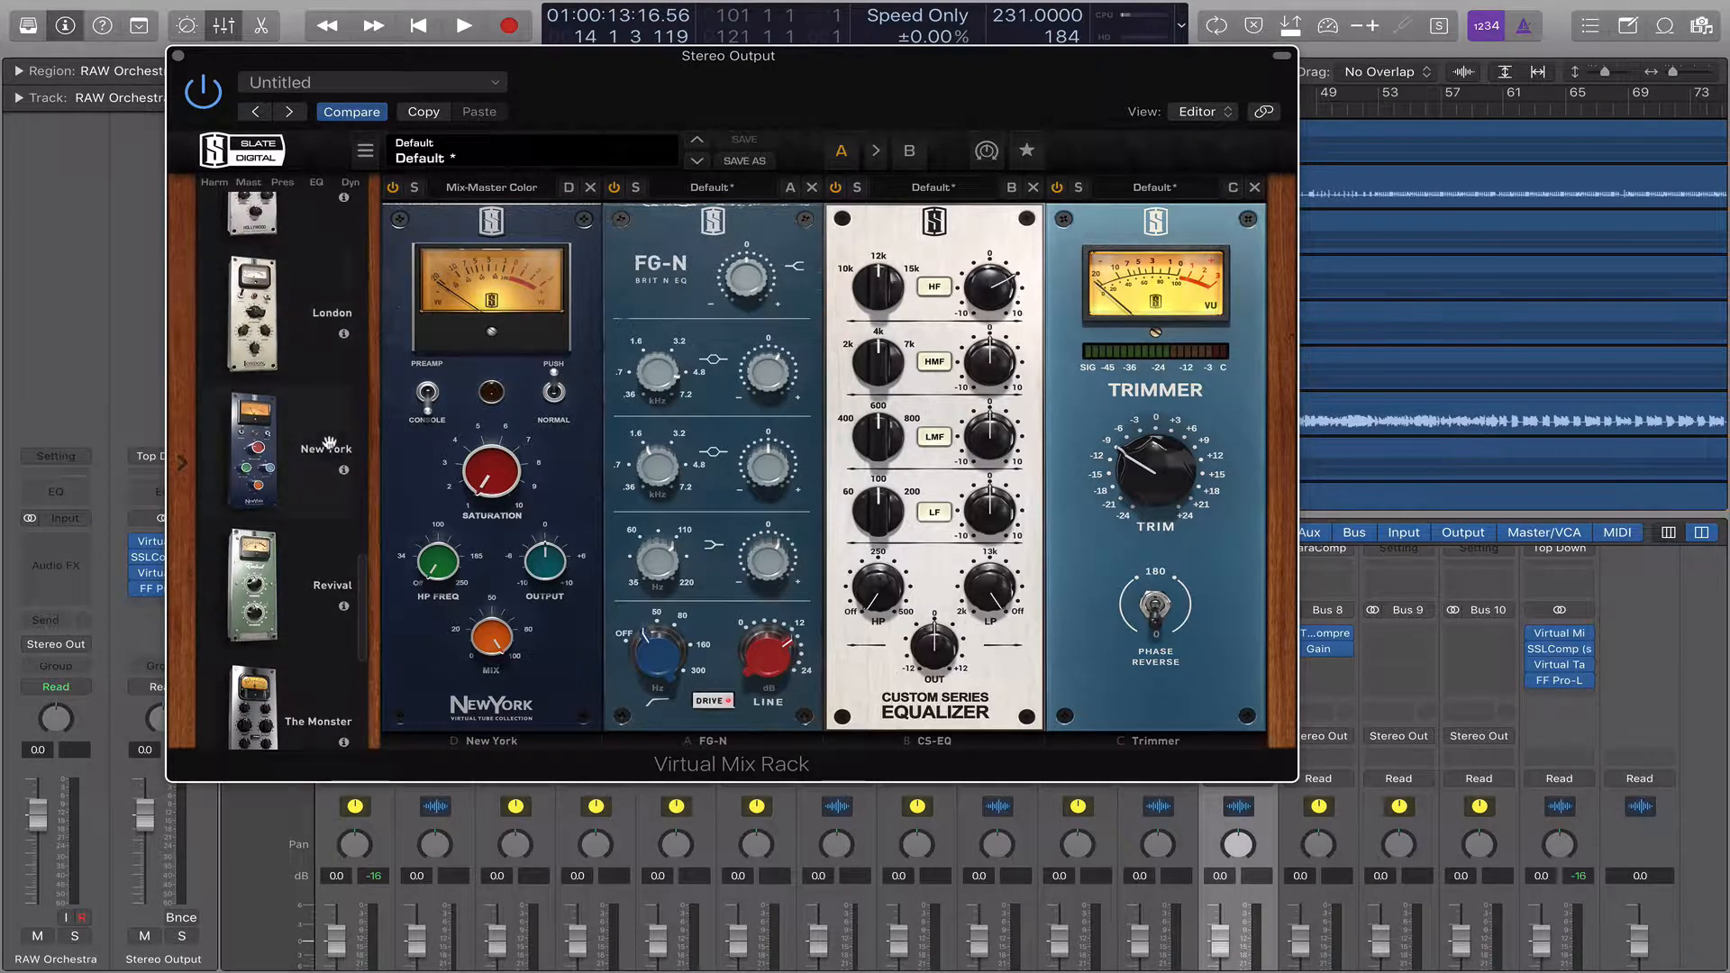
scroll(324, 343, "up", 3)
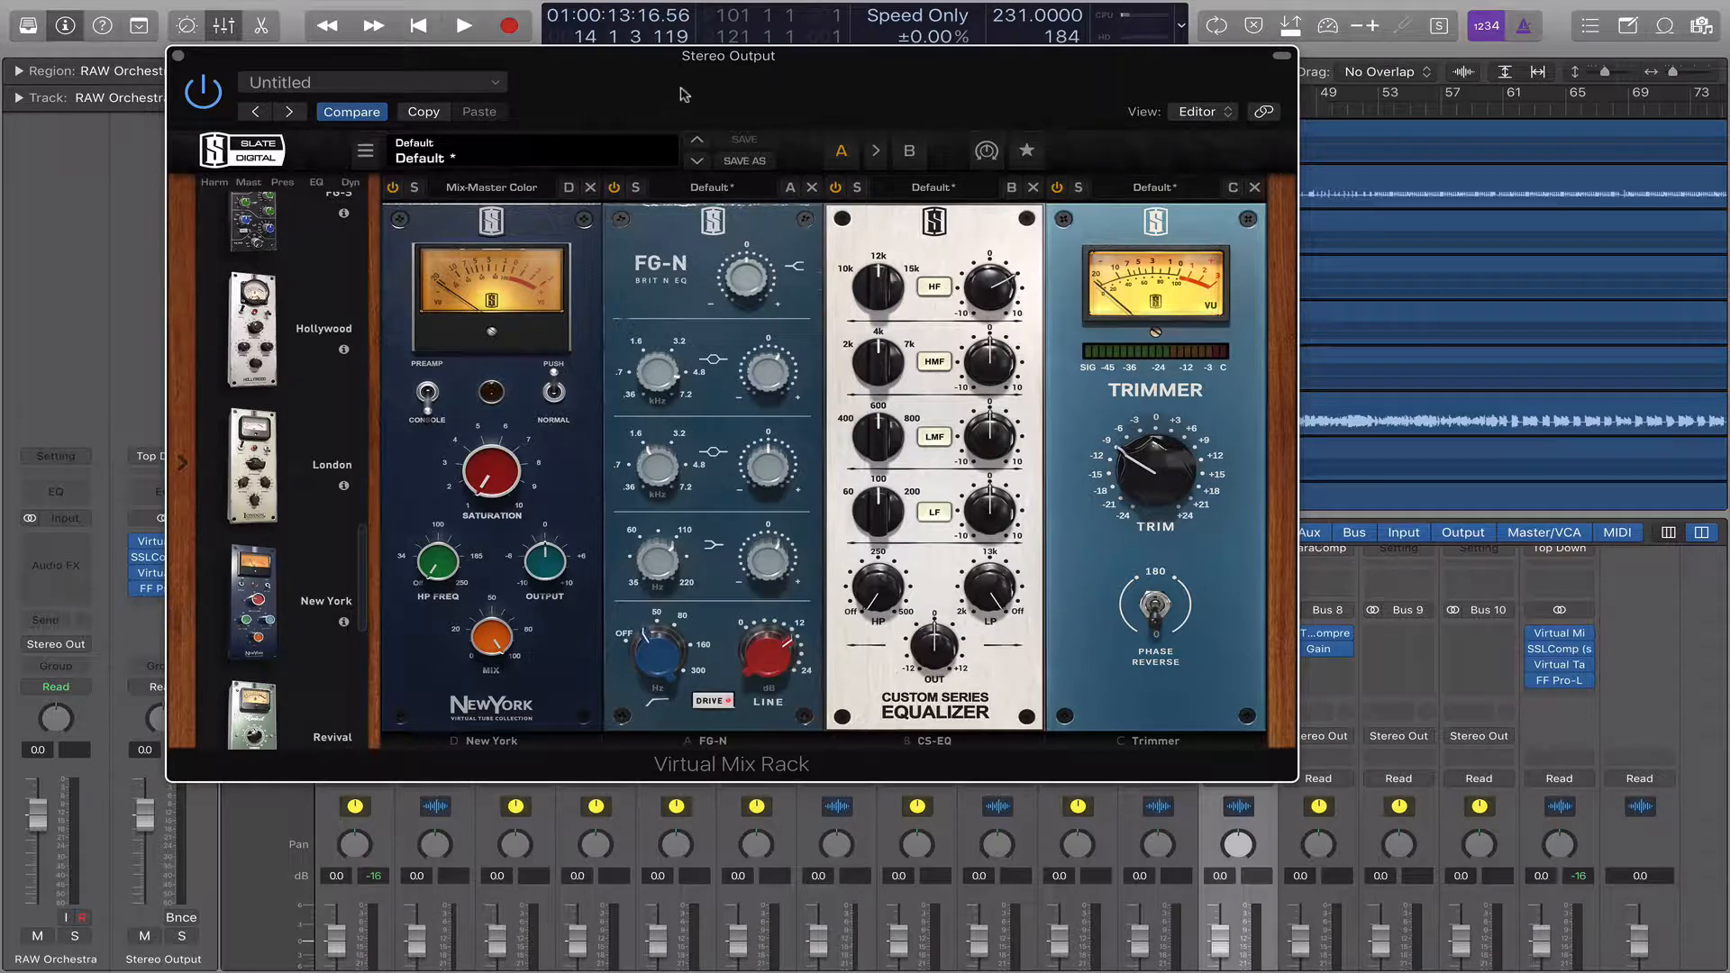
left_click_drag(692, 80, 663, 72)
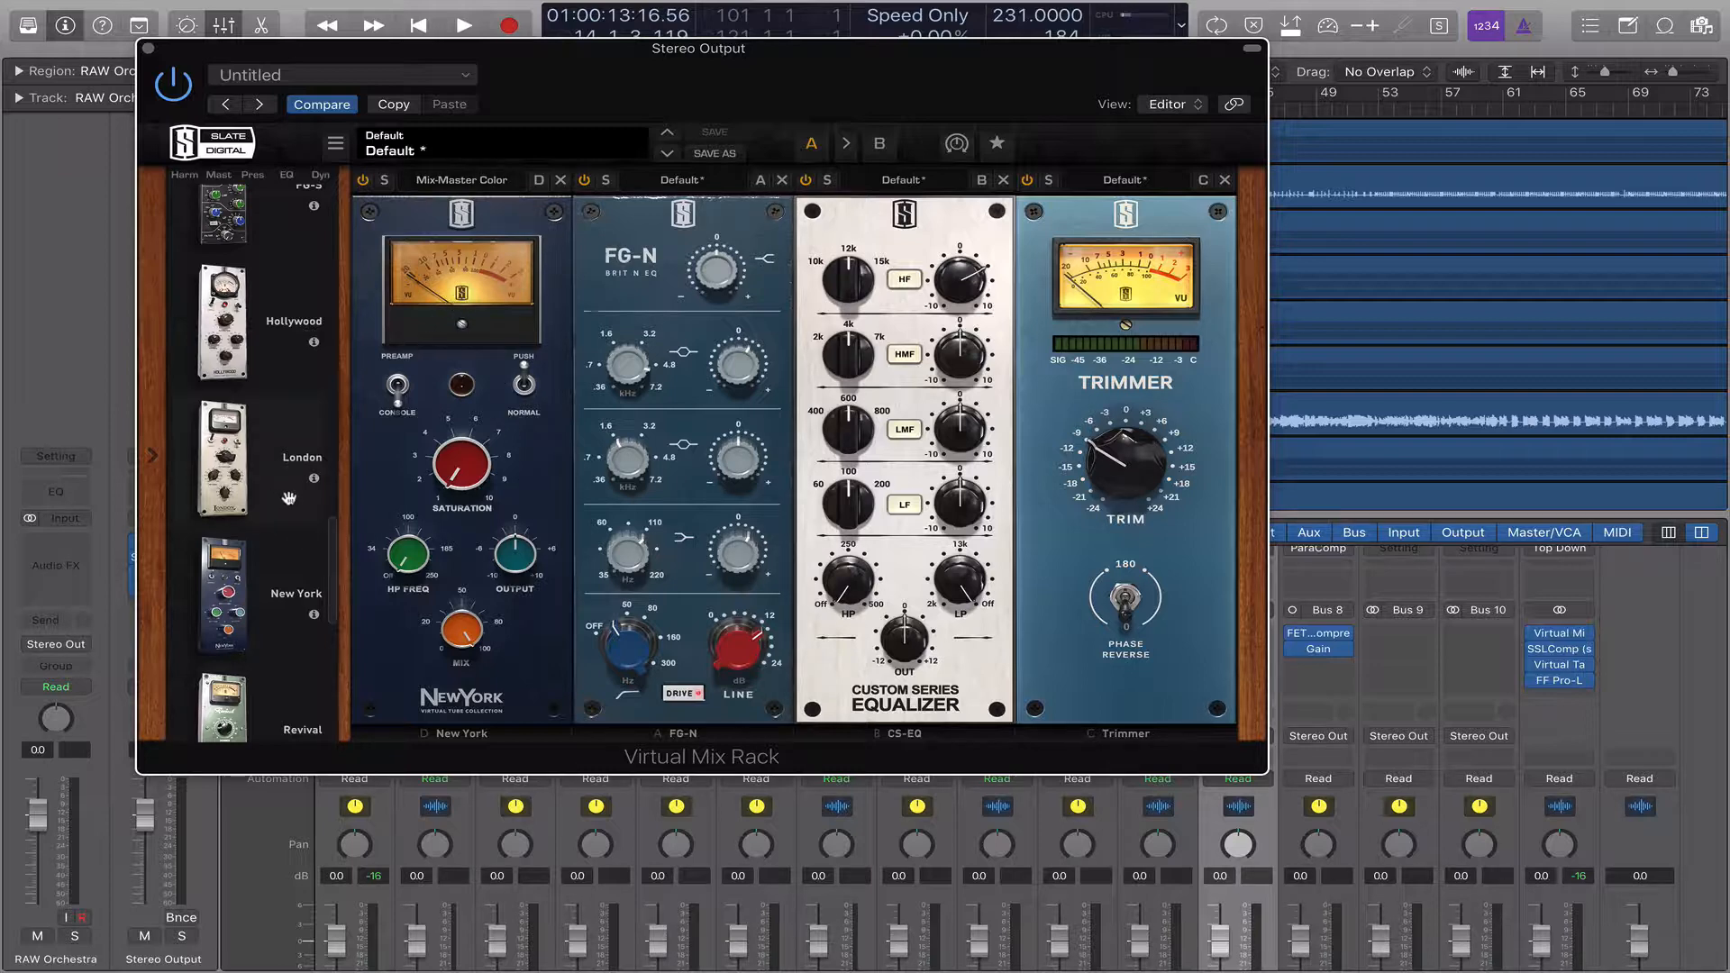
left_click(559, 181)
left_click_drag(268, 581, 434, 525)
Step: Switch the New York module's Preamp/Console toggle and load its Mix-Master Color preset
left_click(398, 385)
left_click(488, 185)
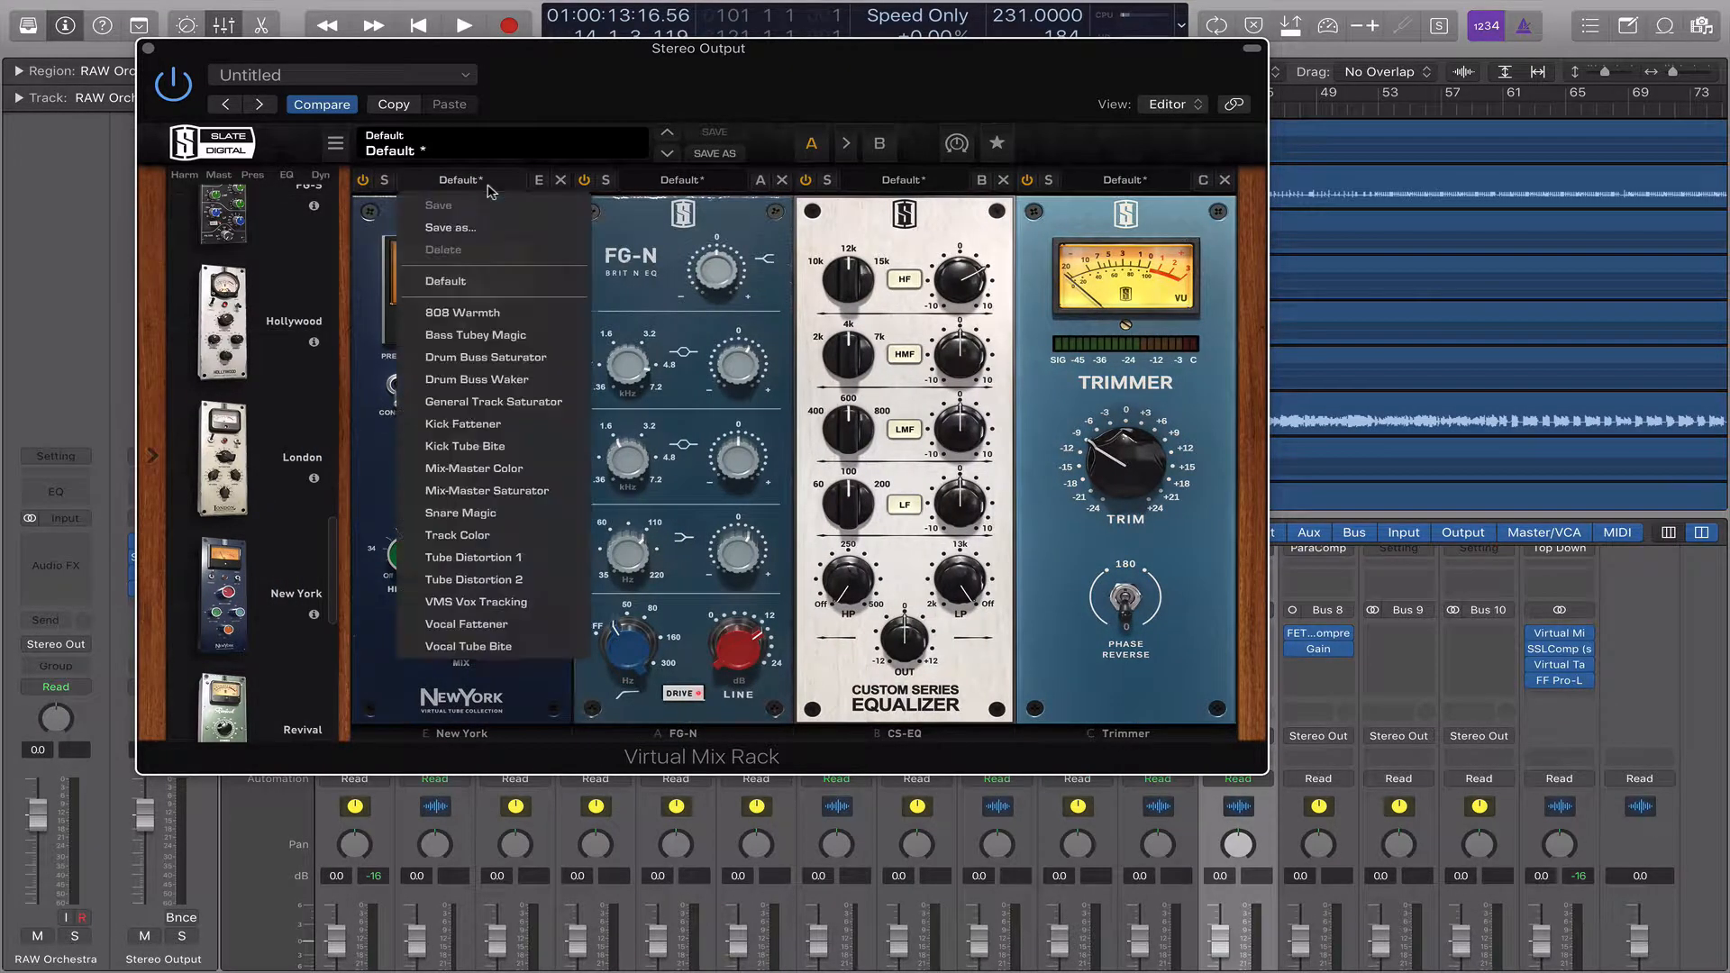
left_click(478, 468)
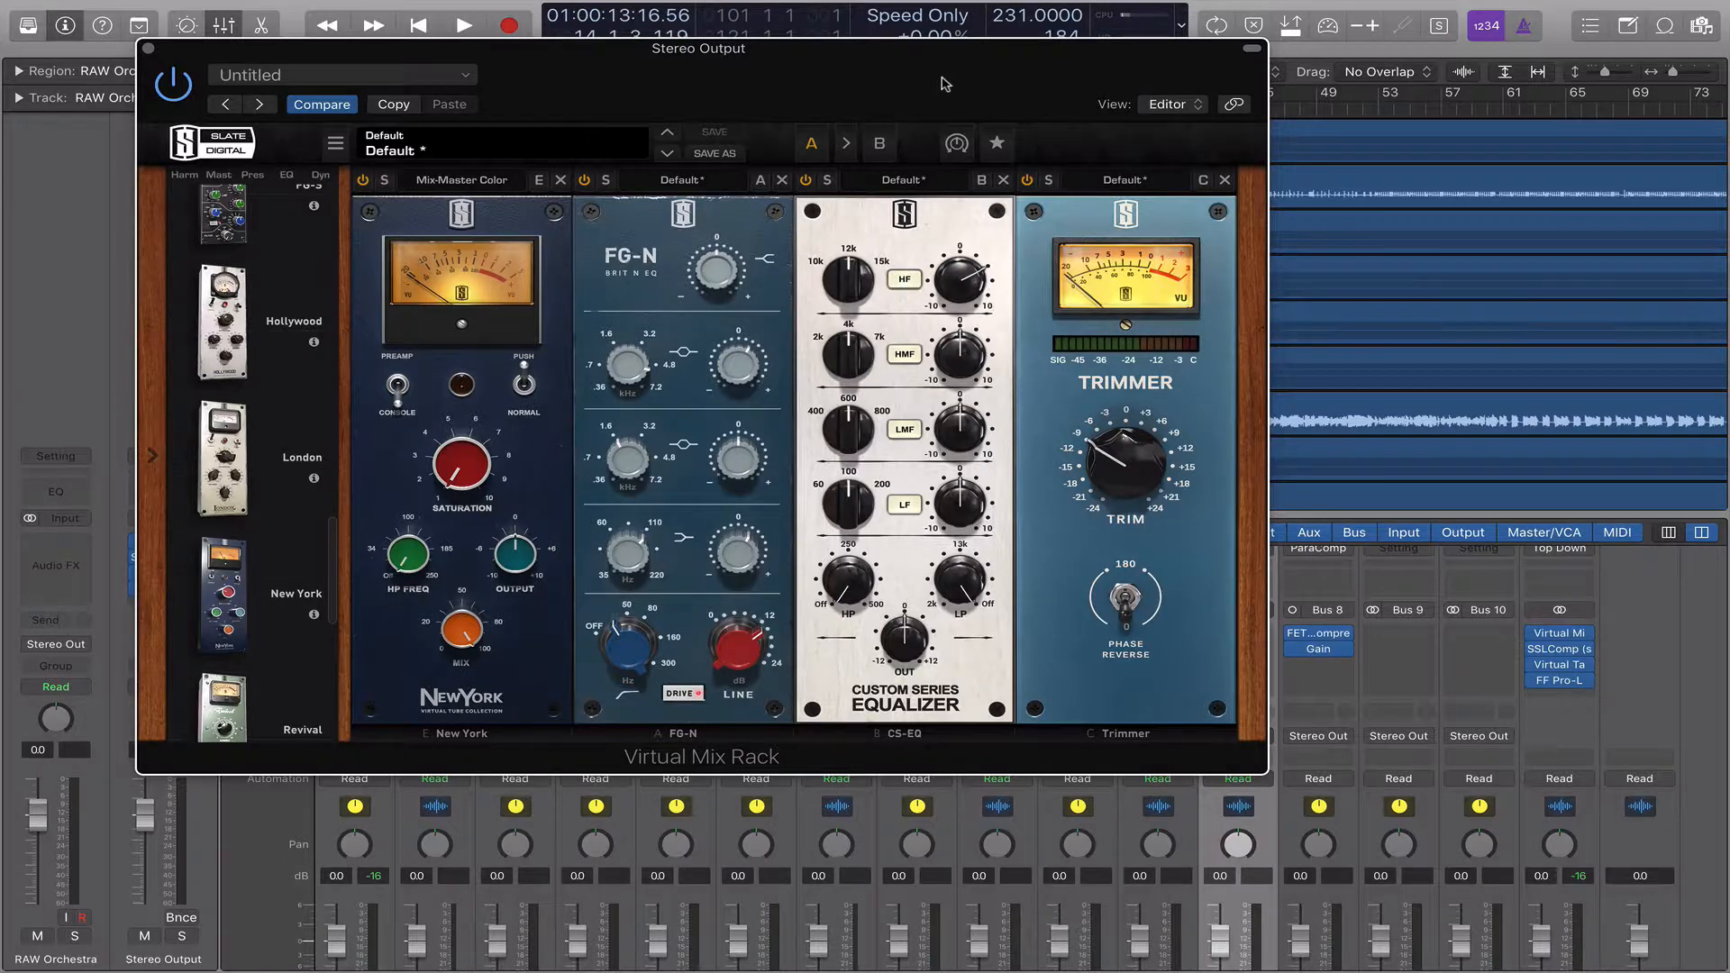
Step: Move the Virtual Mix Rack window aside, close it, and return to the Stereo Output inserts in the mixer
left_click_drag(944, 81, 991, 52)
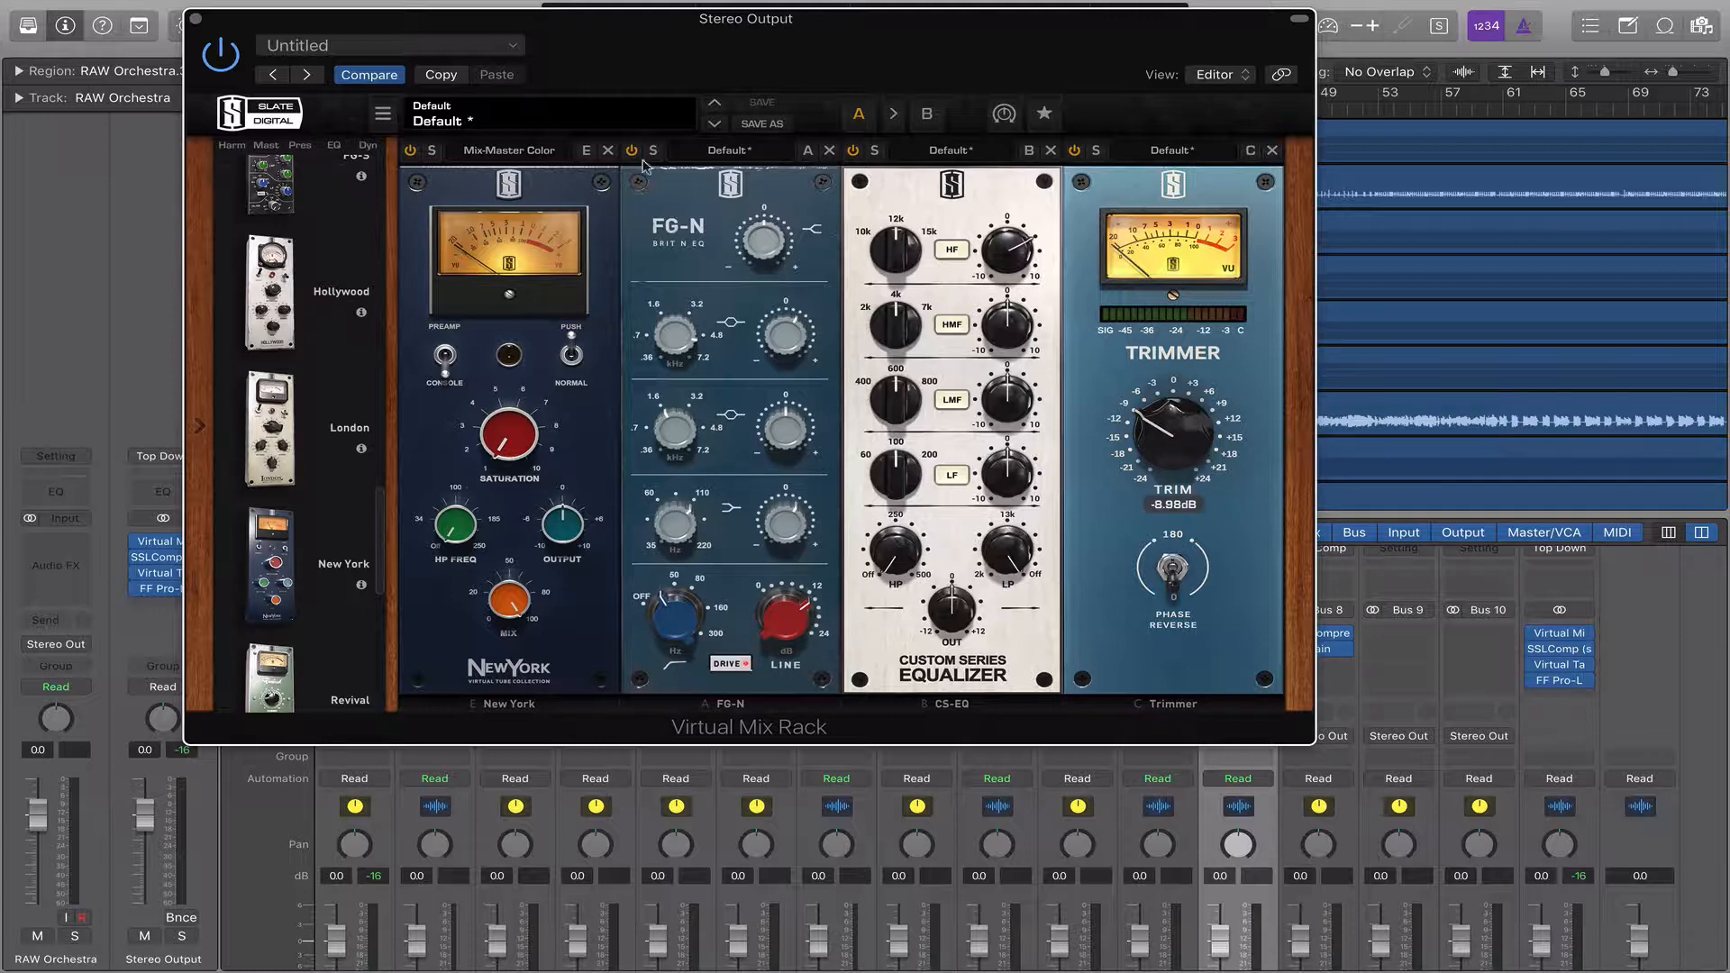
left_click(195, 20)
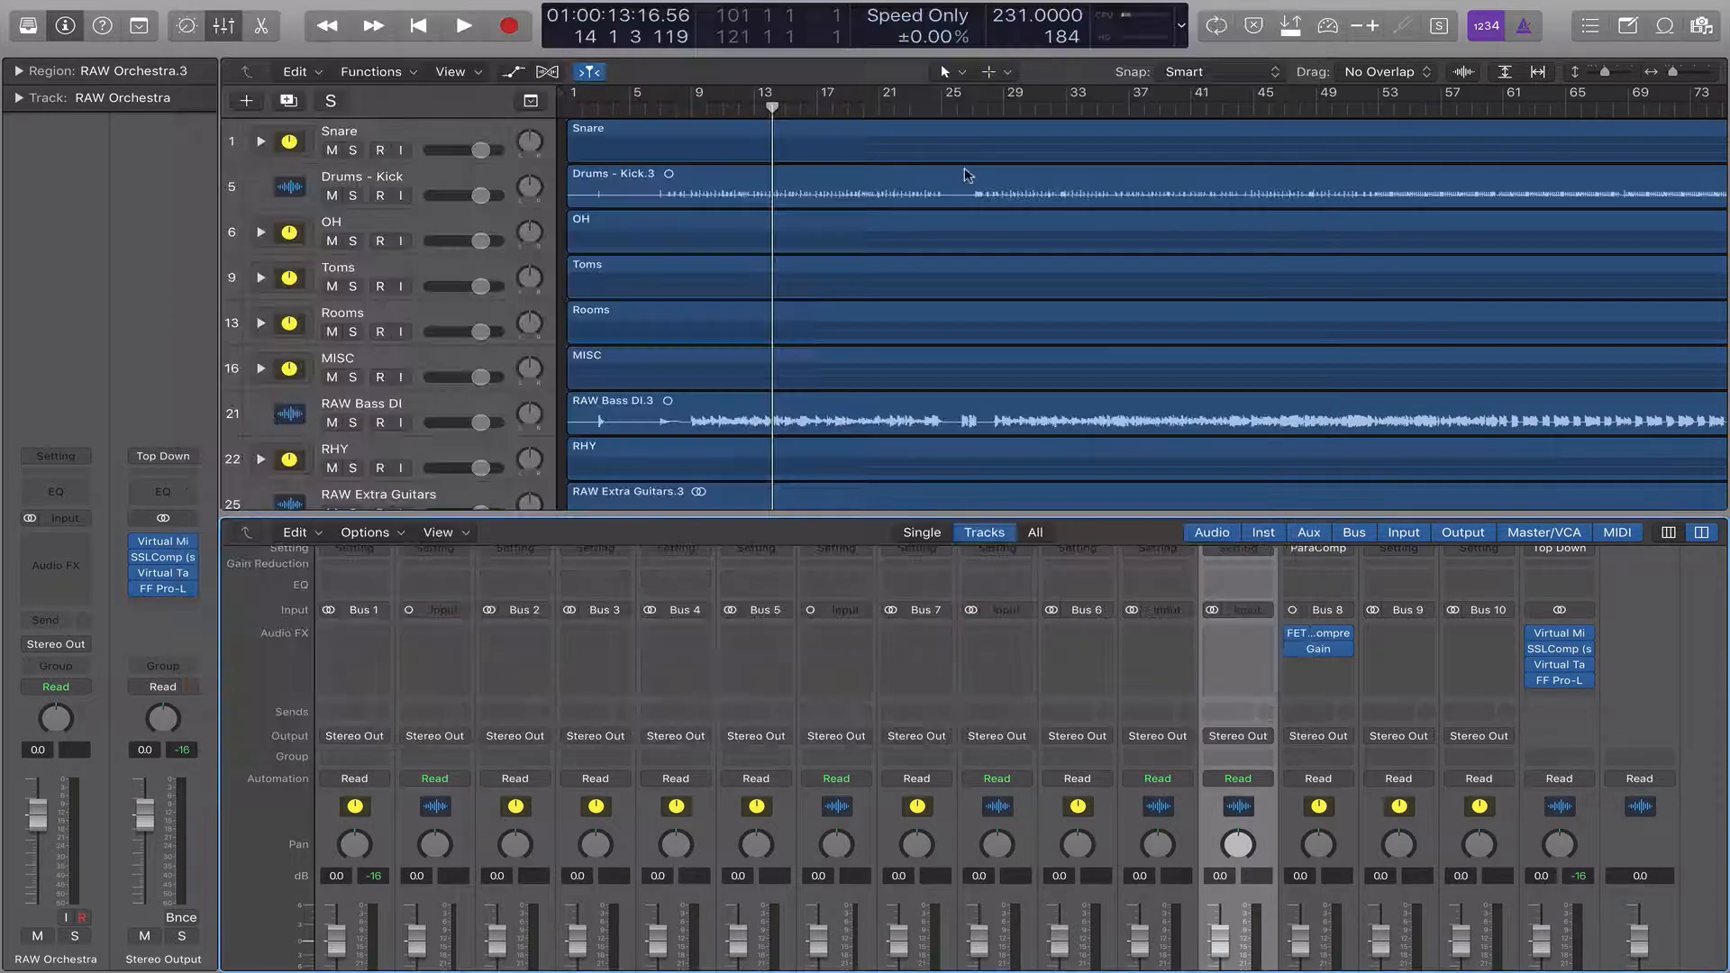
scroll(1532, 657, "down", 1)
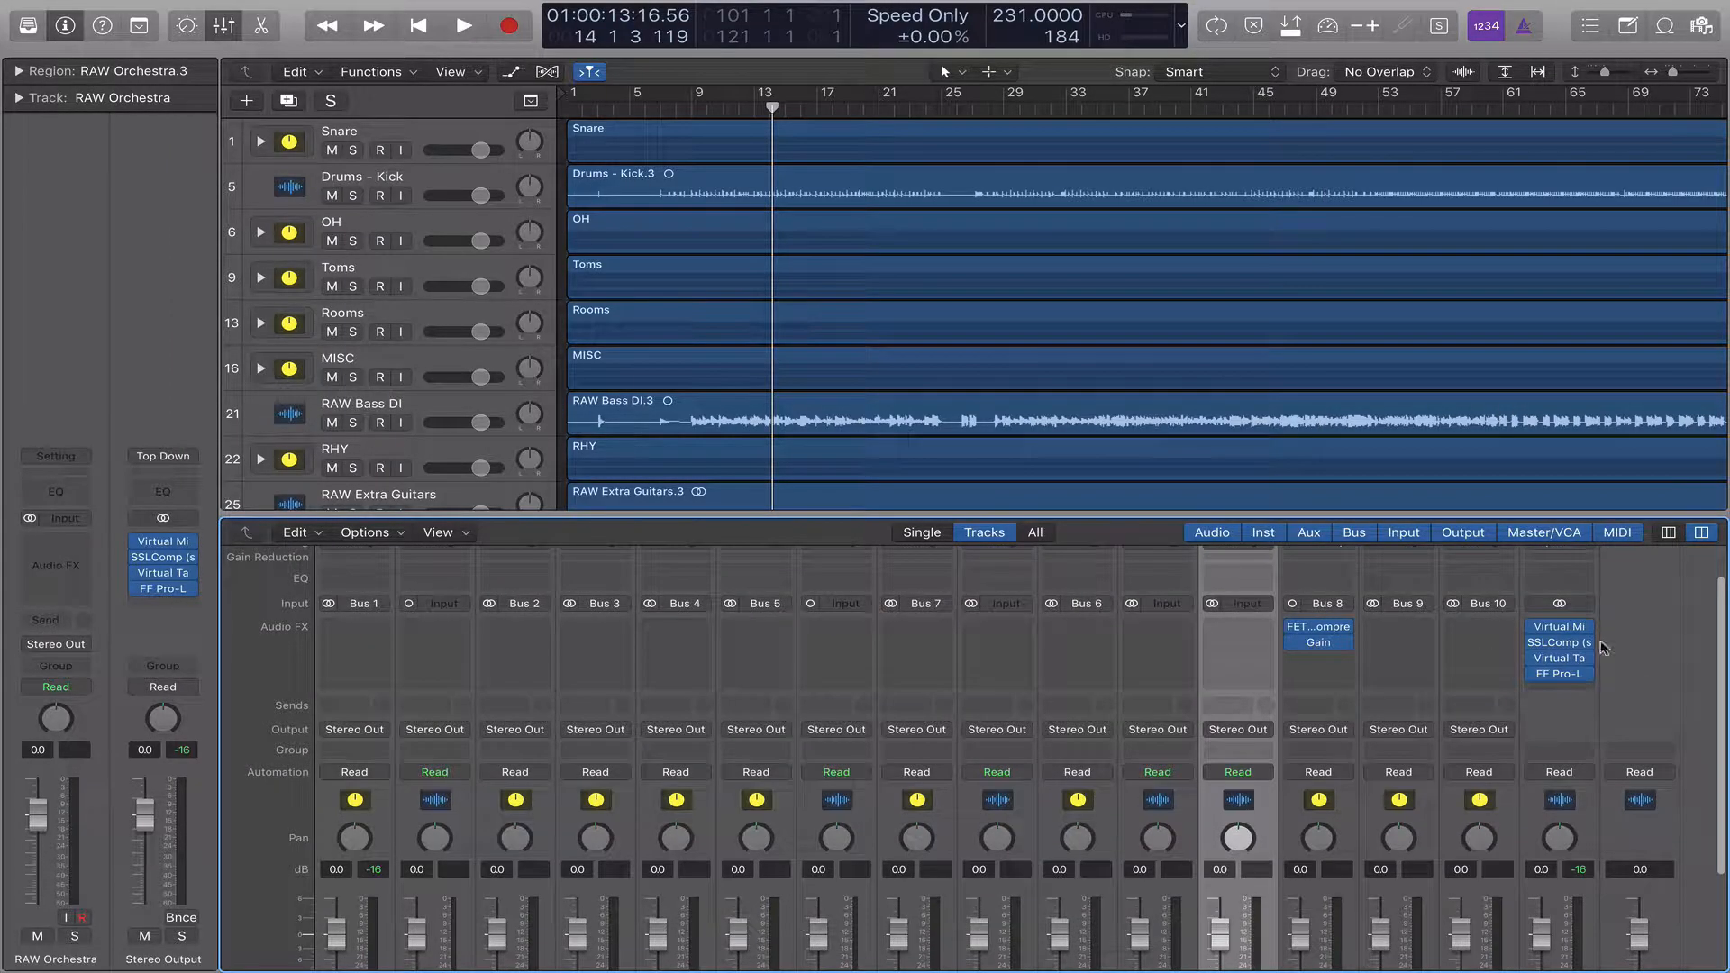
Step: Open the SSLComp bus compressor on the Stereo Output, examine its attack, release and threshold settings, and close it
mouse_move(1559, 646)
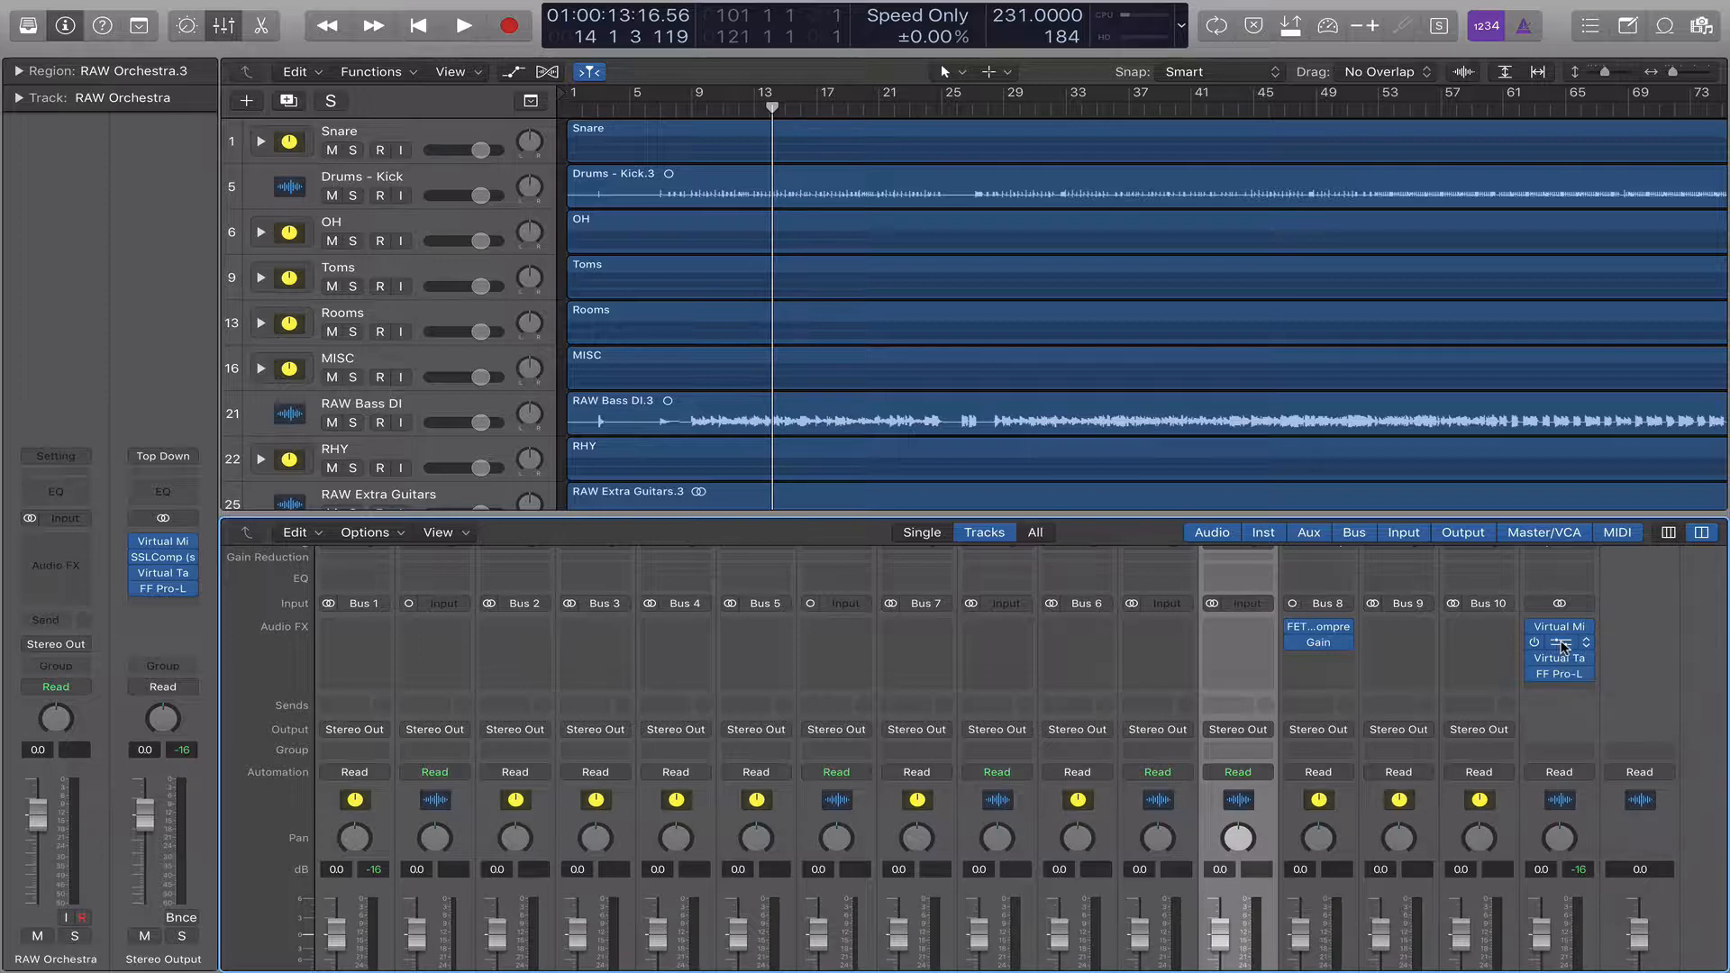
left_click(1562, 645)
left_click_drag(872, 117, 757, 138)
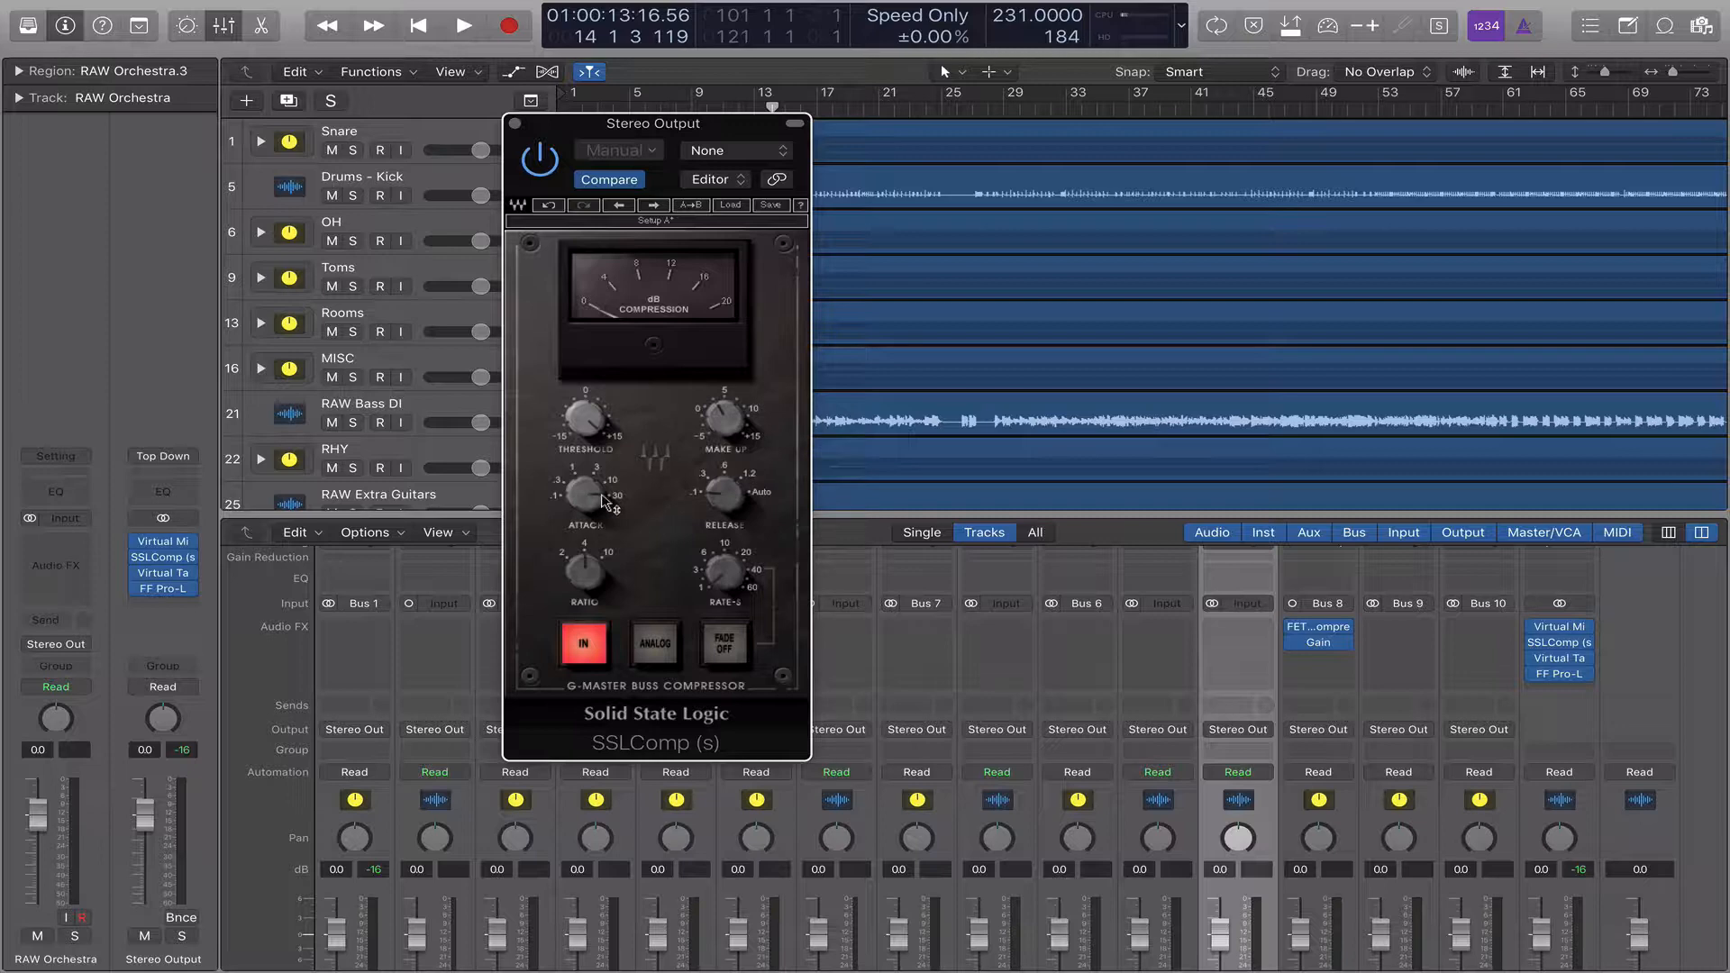
mouse_move(590, 498)
left_click(716, 498)
left_click(588, 420)
left_click(514, 126)
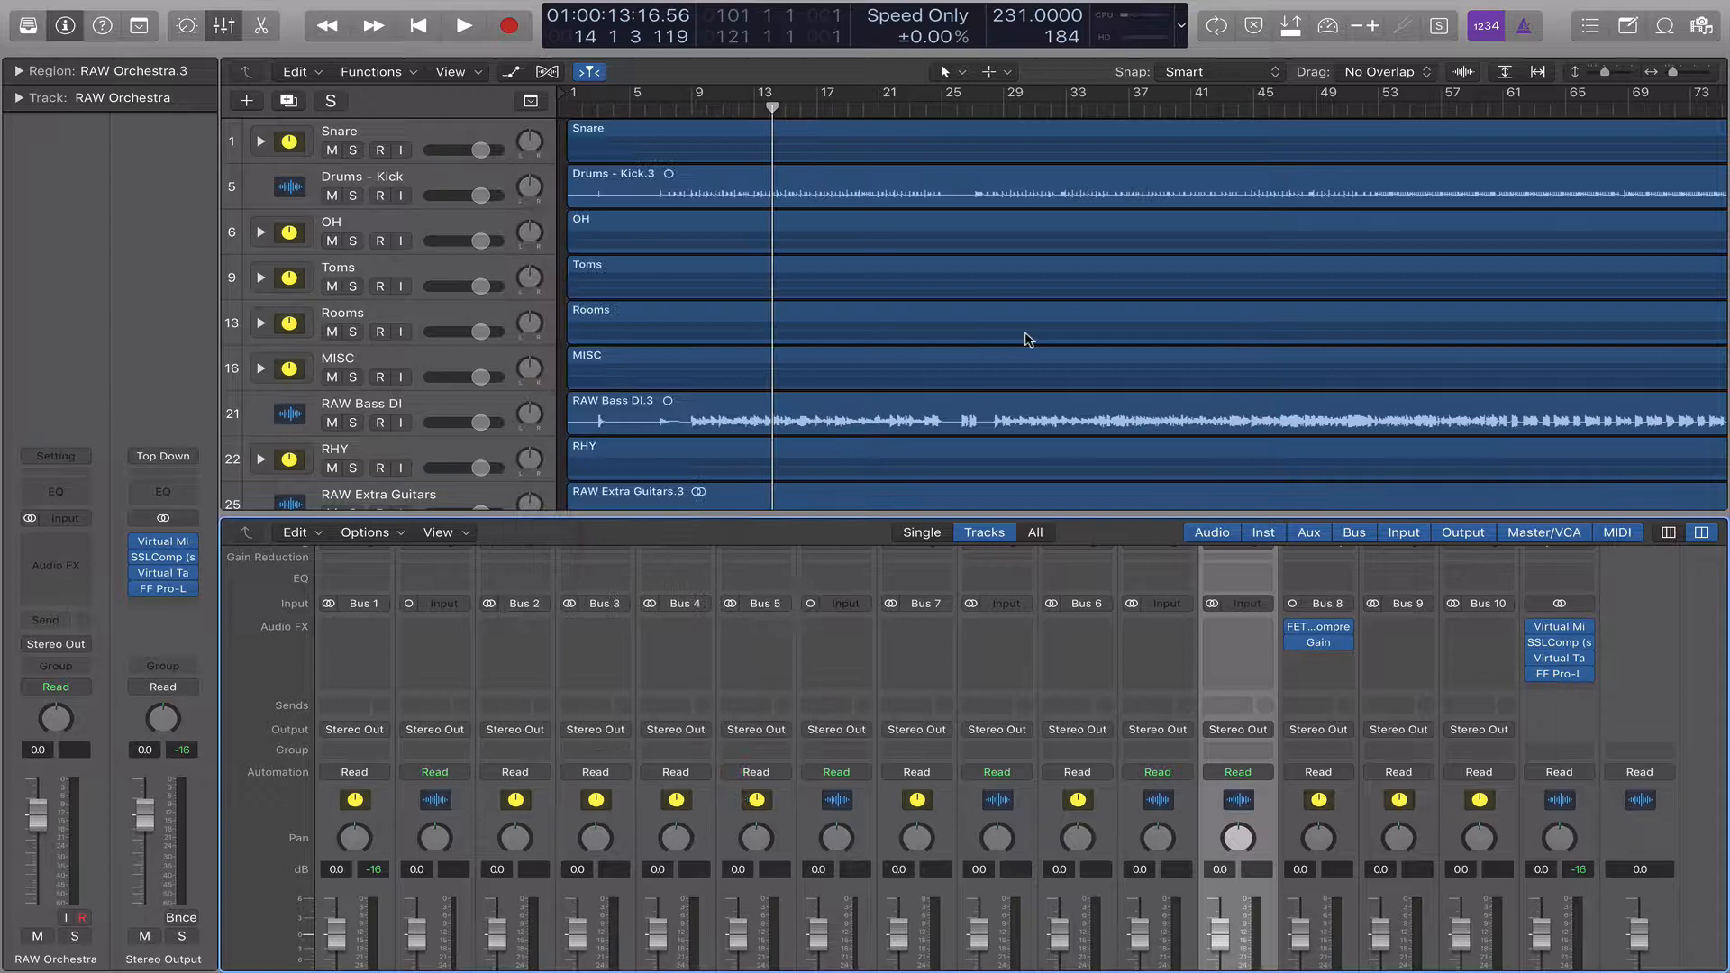
Step: Inspect the Virtual Tape Machines and FF Pro-L plug-ins on the Stereo Output, closing each one after viewing
left_click(1560, 658)
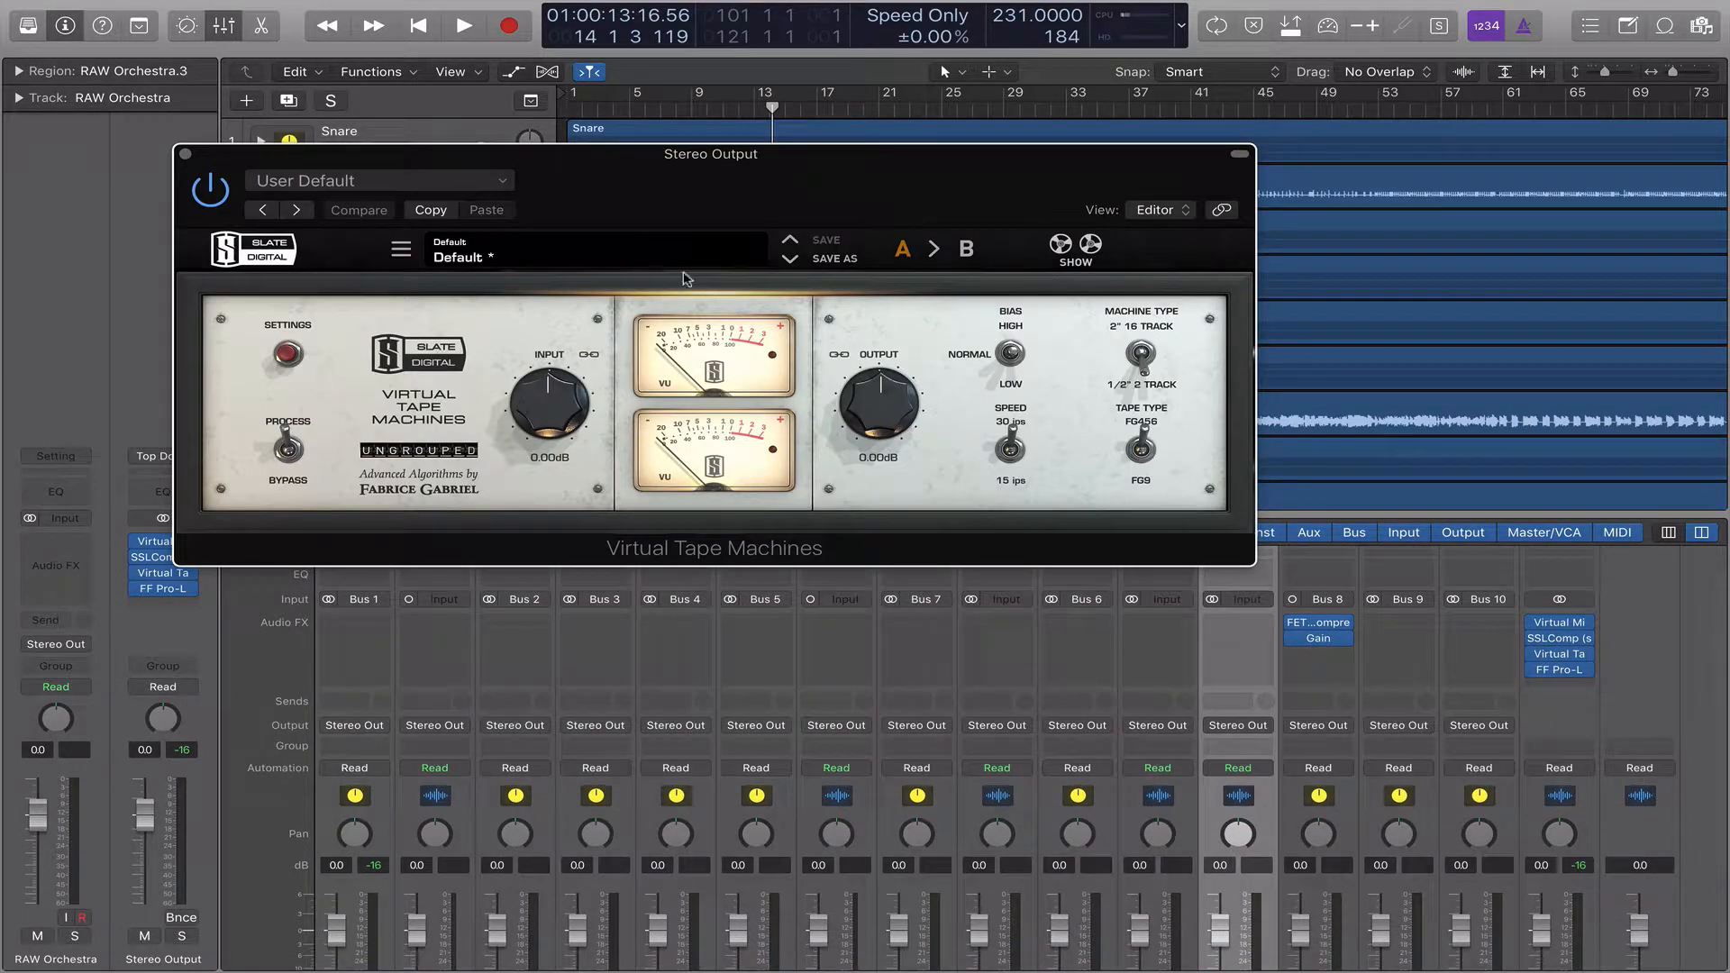
left_click(185, 155)
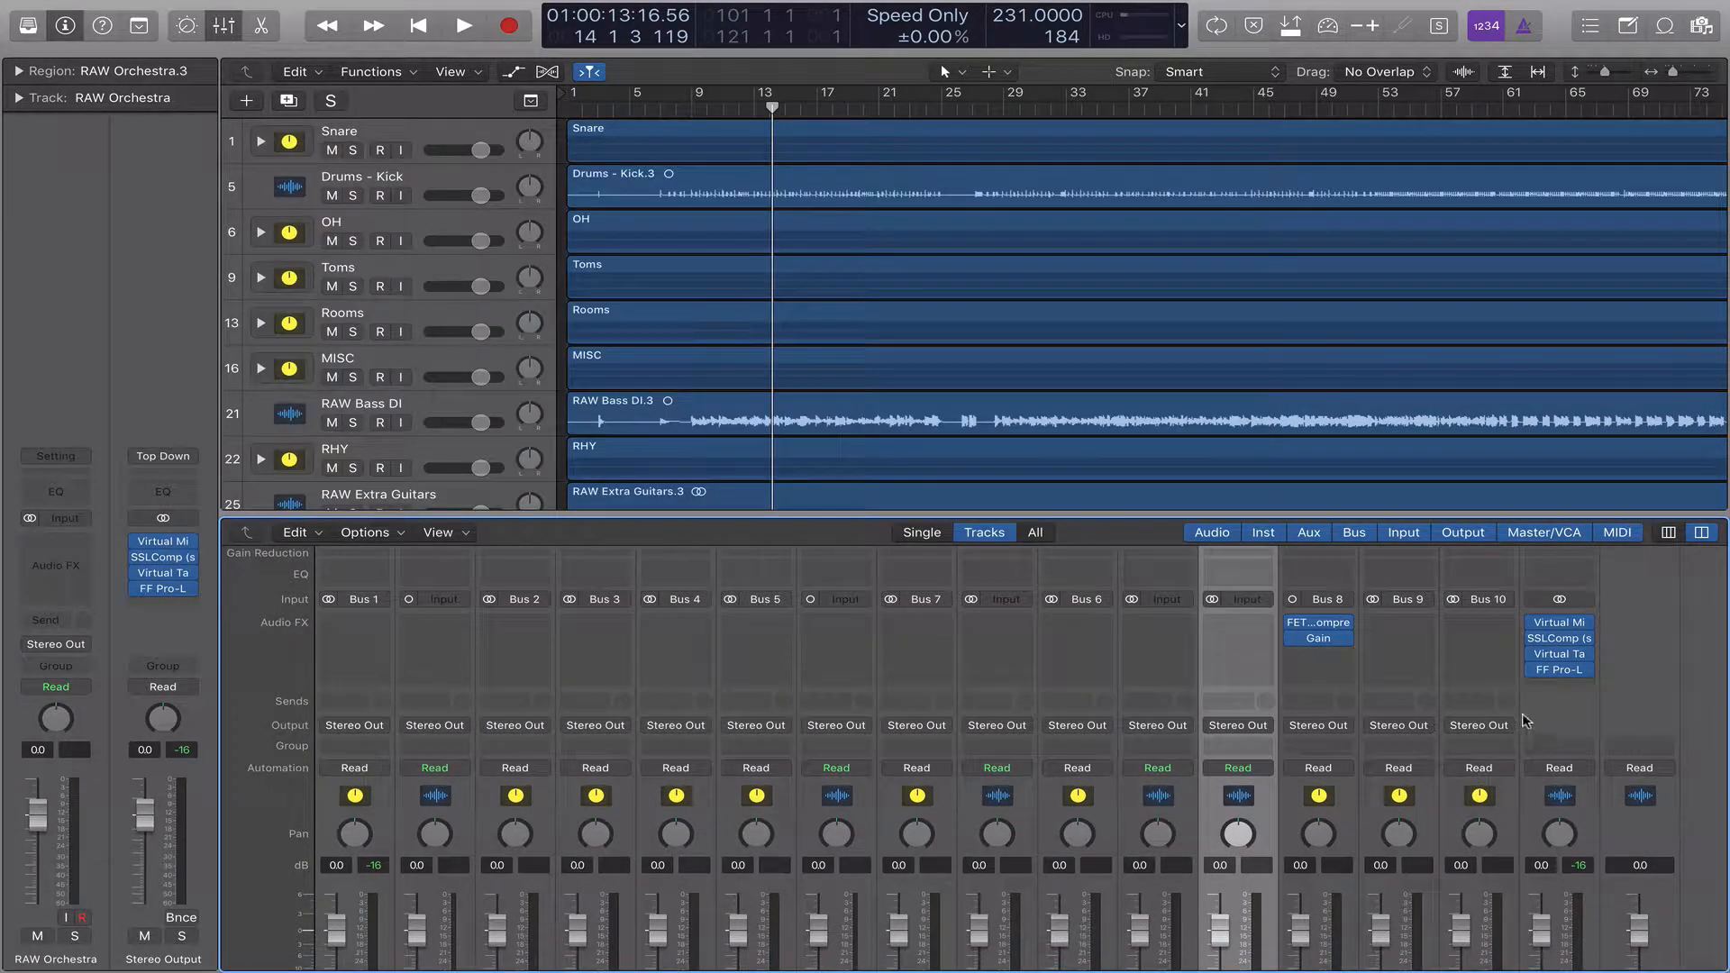
left_click(1564, 671)
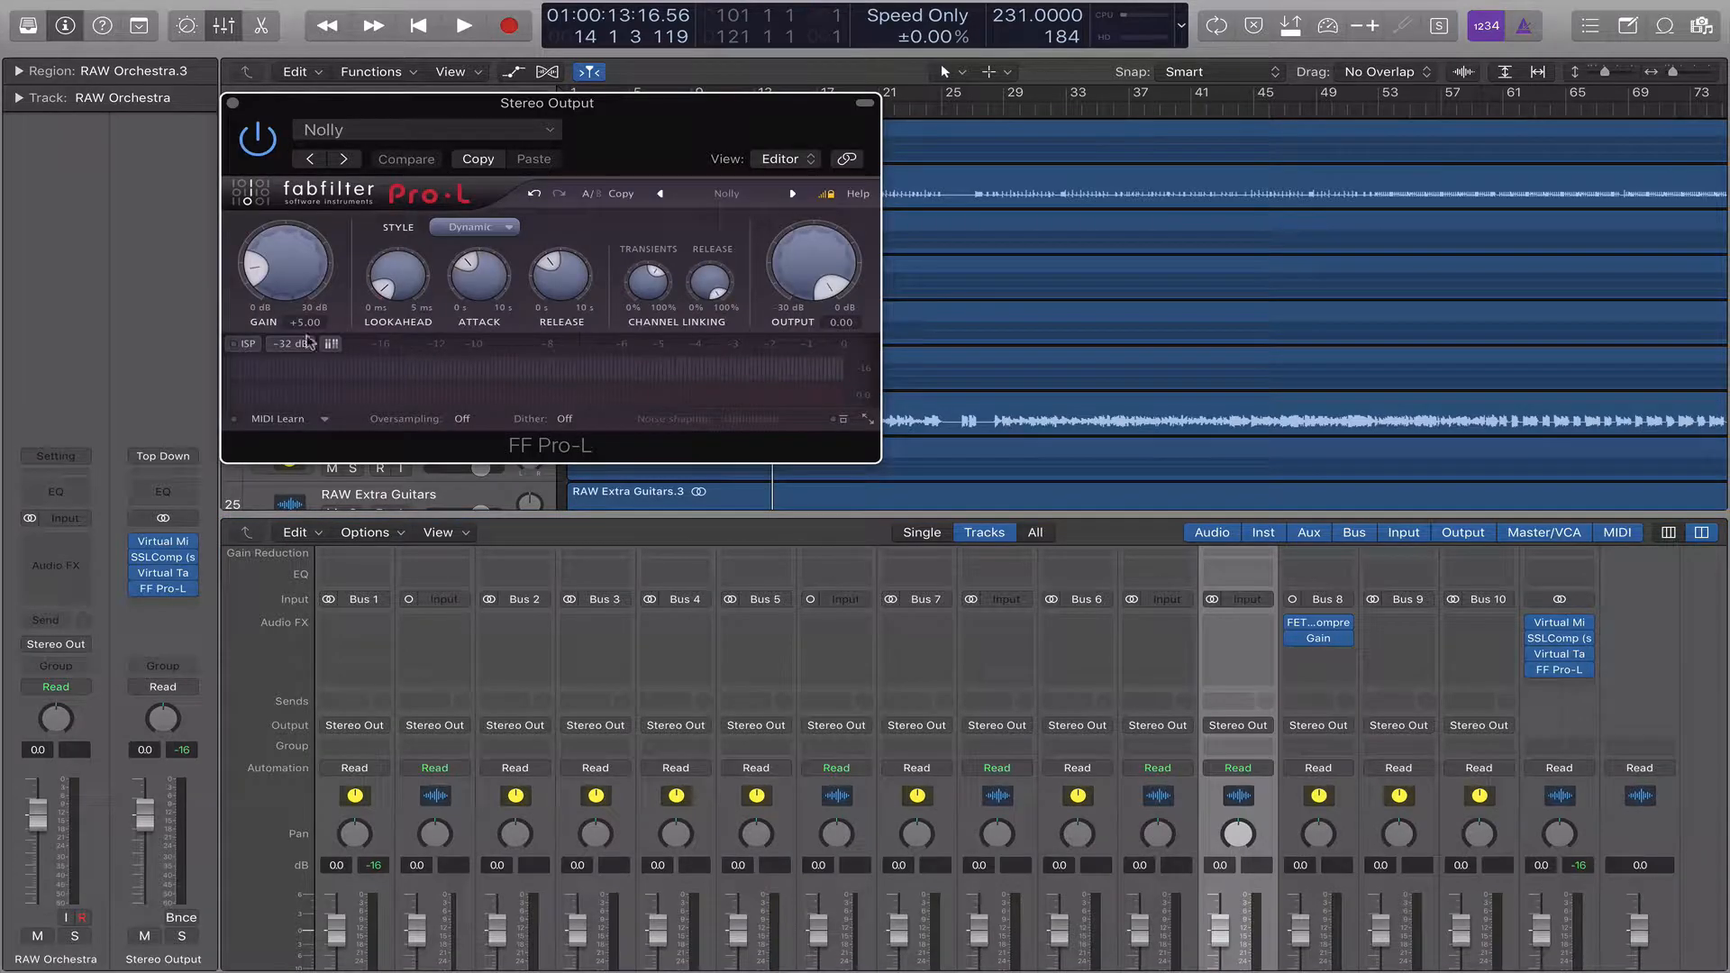
left_click(232, 102)
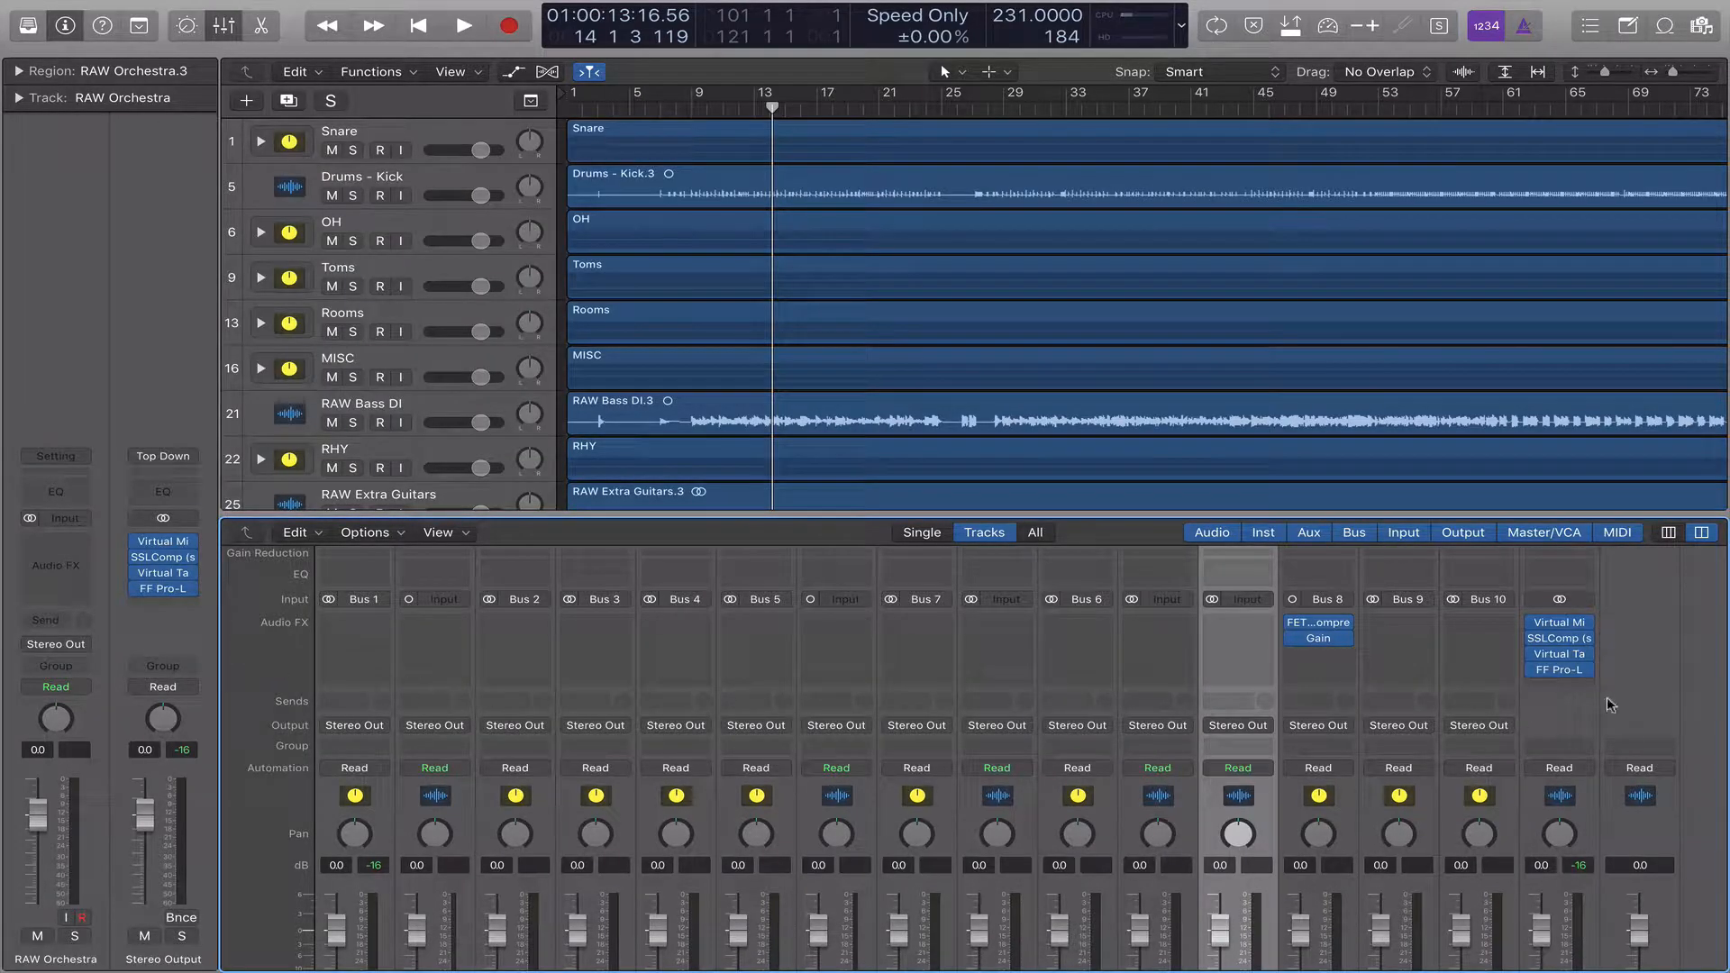
Step: Examine the mixer's channel strips from settings and inserts down to the faders, including the Stereo Output plug-in chain
scroll(1665, 679, "down", 5)
scroll(1665, 680, "up", 3)
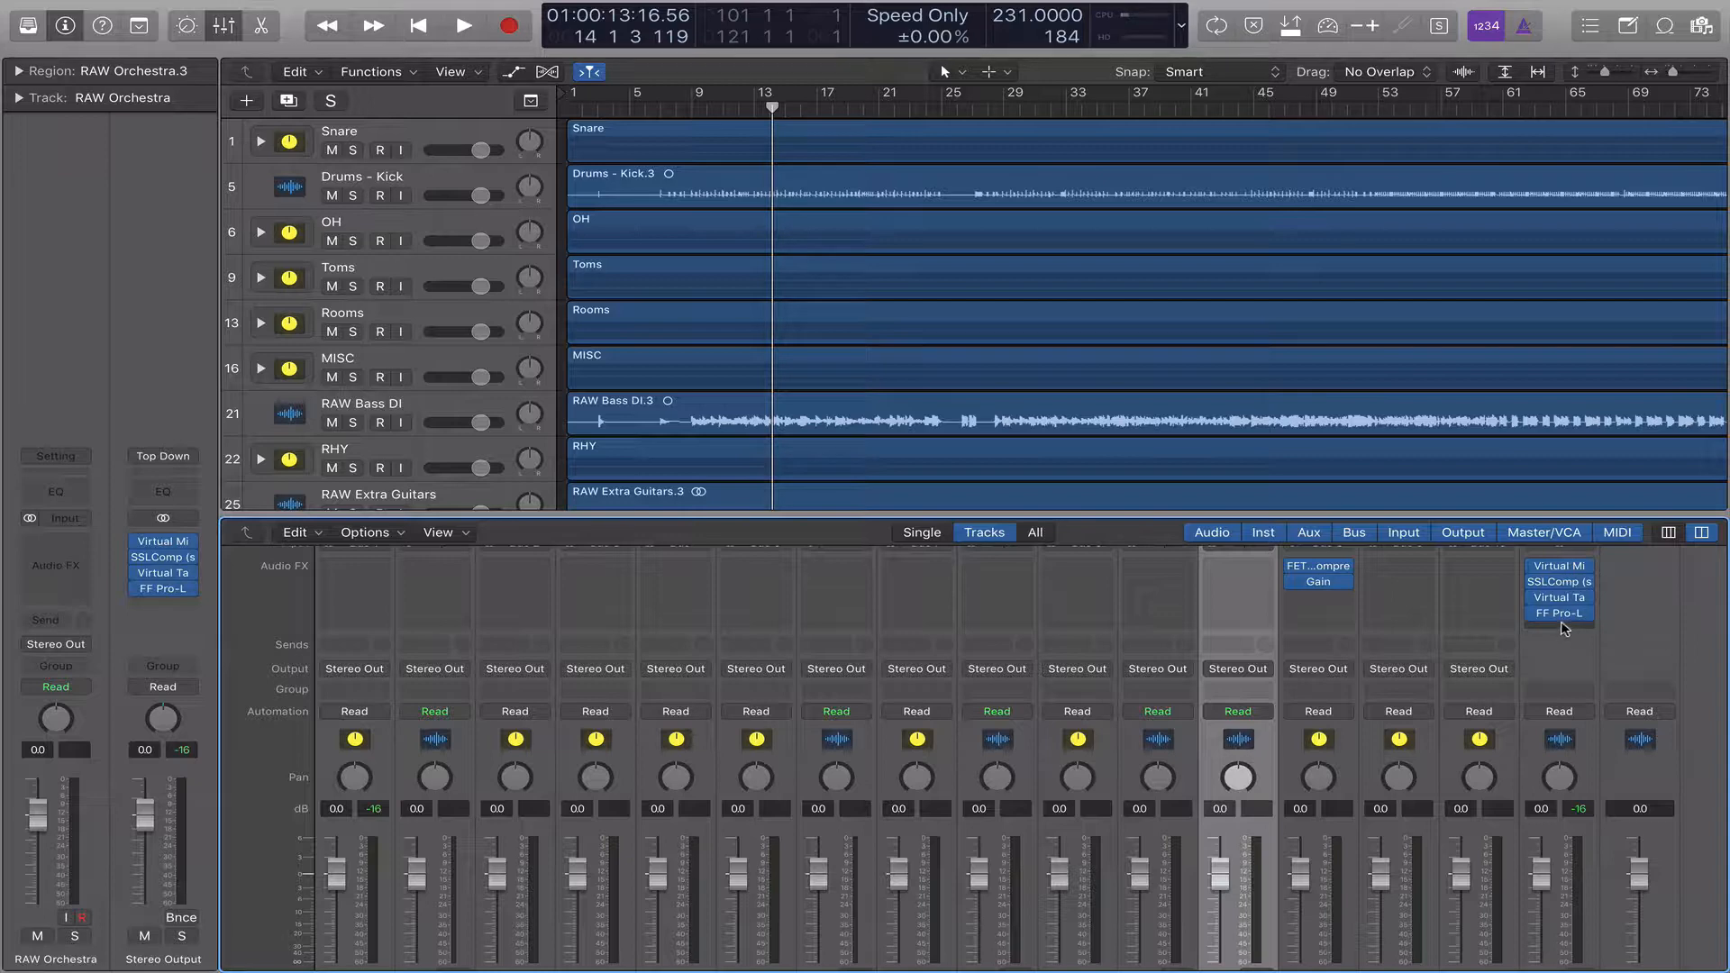
mouse_move(1563, 620)
scroll(296, 578, "up", 1)
scroll(295, 579, "up", 3)
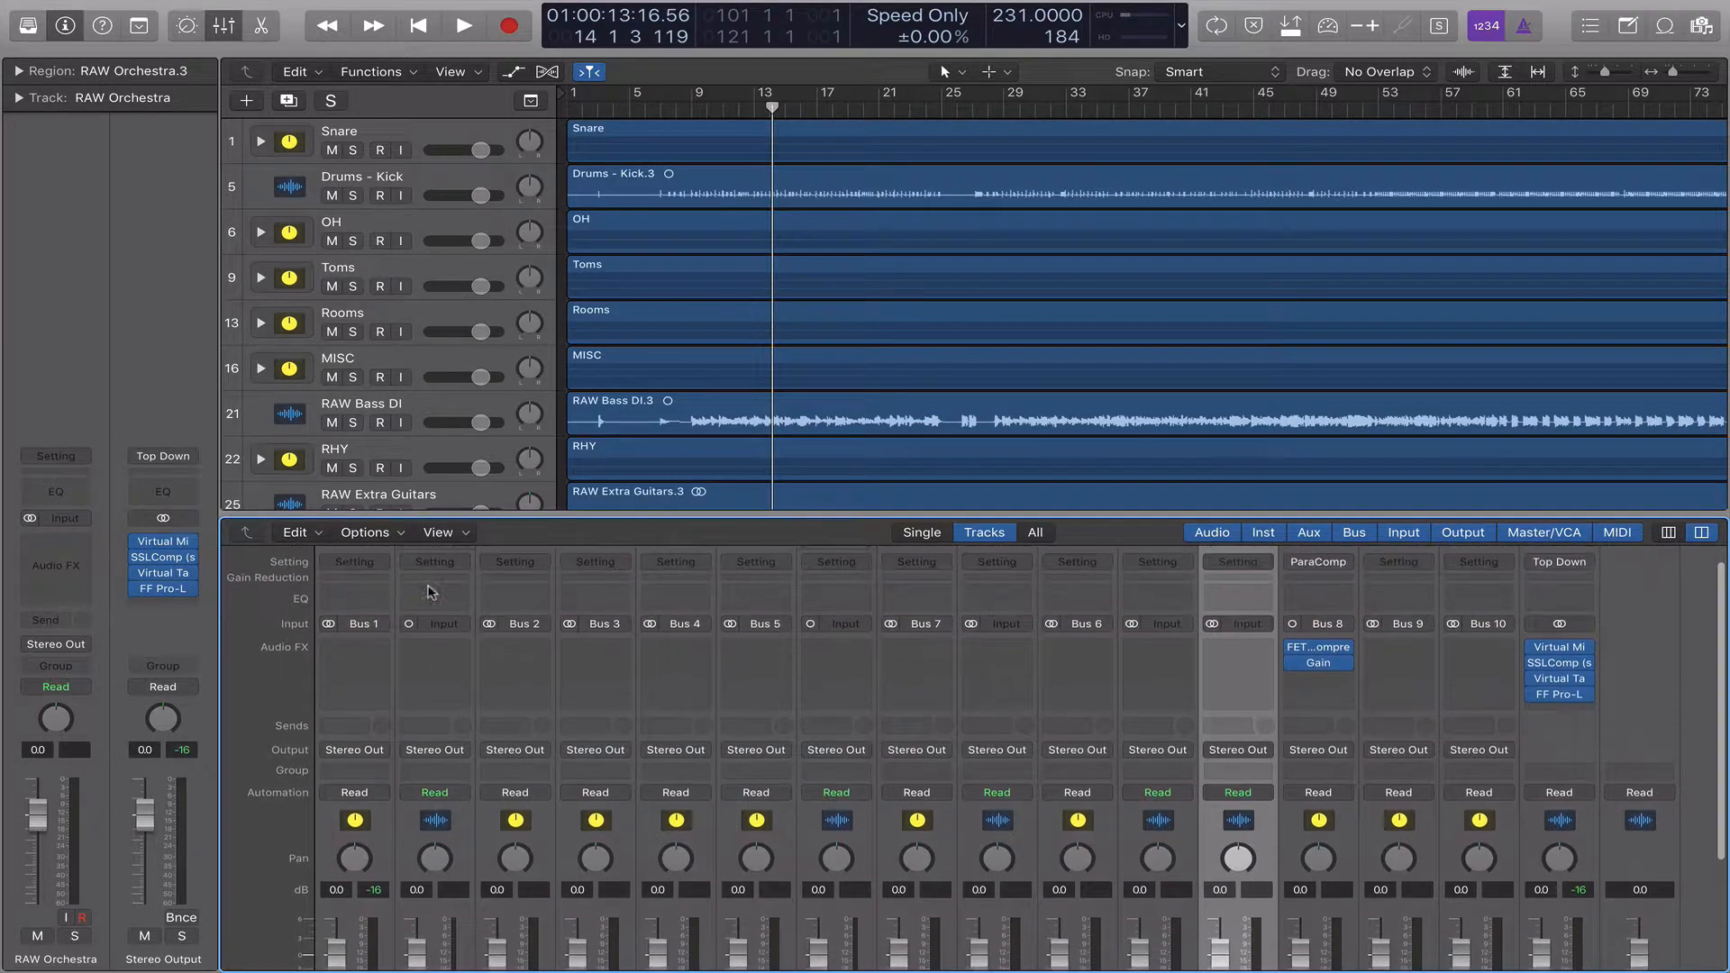
scroll(587, 608, "down", 5)
scroll(587, 610, "down", 3)
scroll(587, 610, "up", 4)
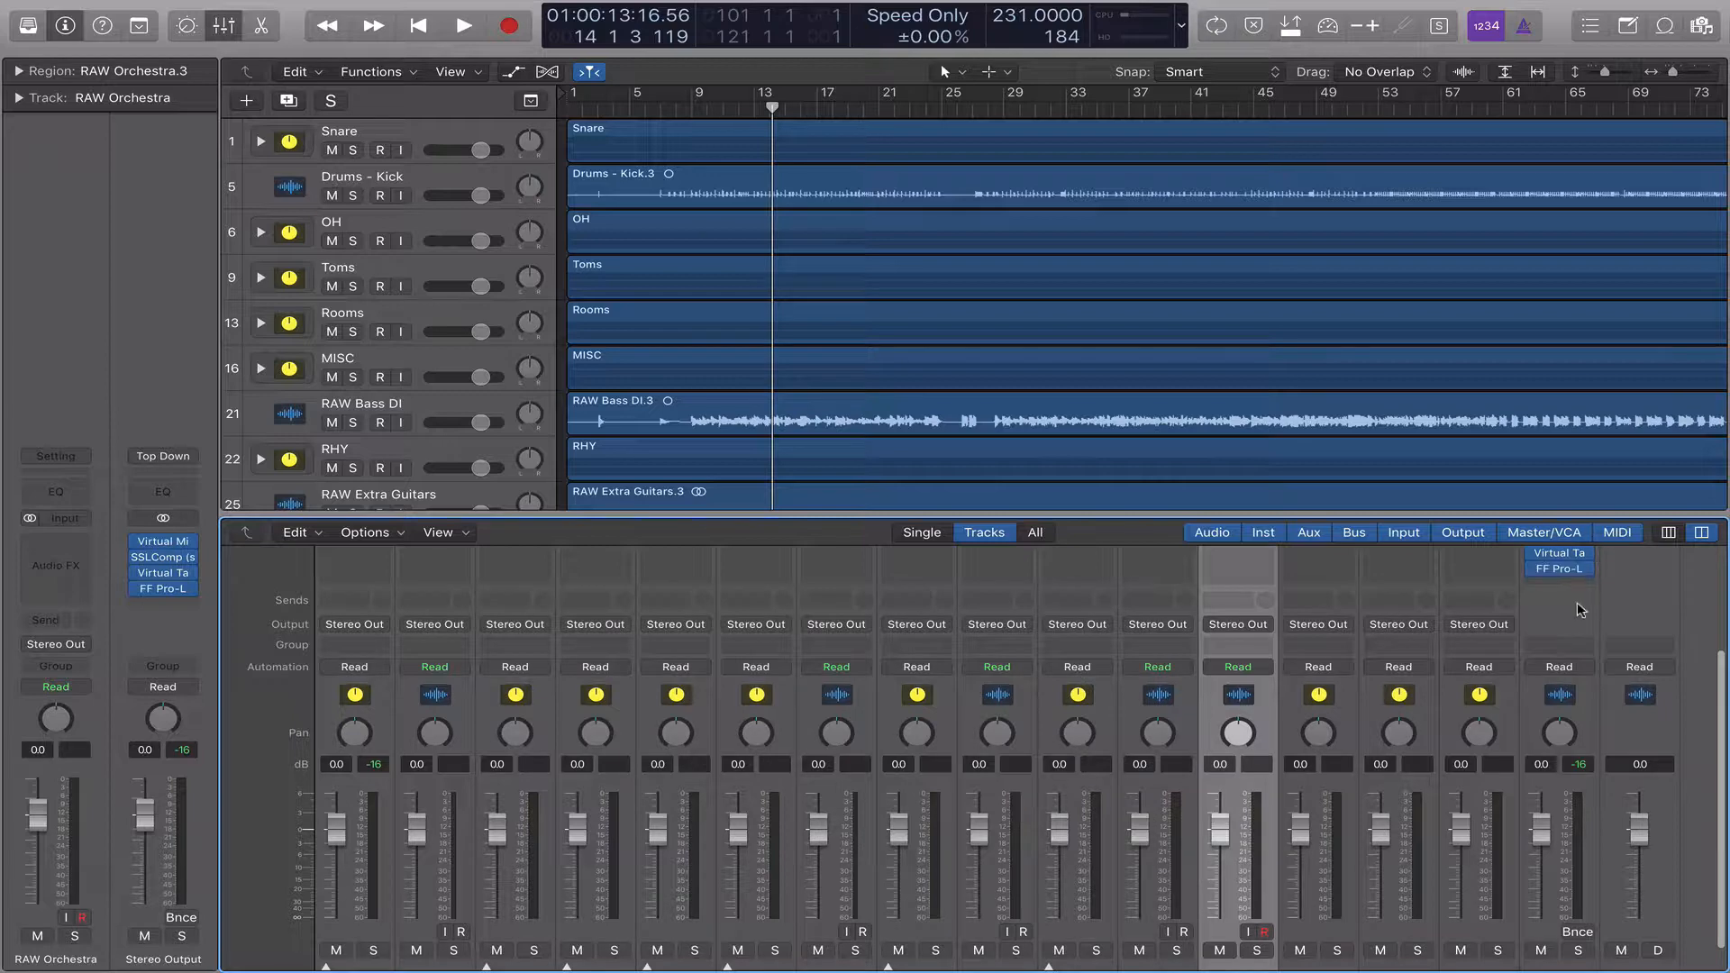
scroll(1069, 633, "down", 2)
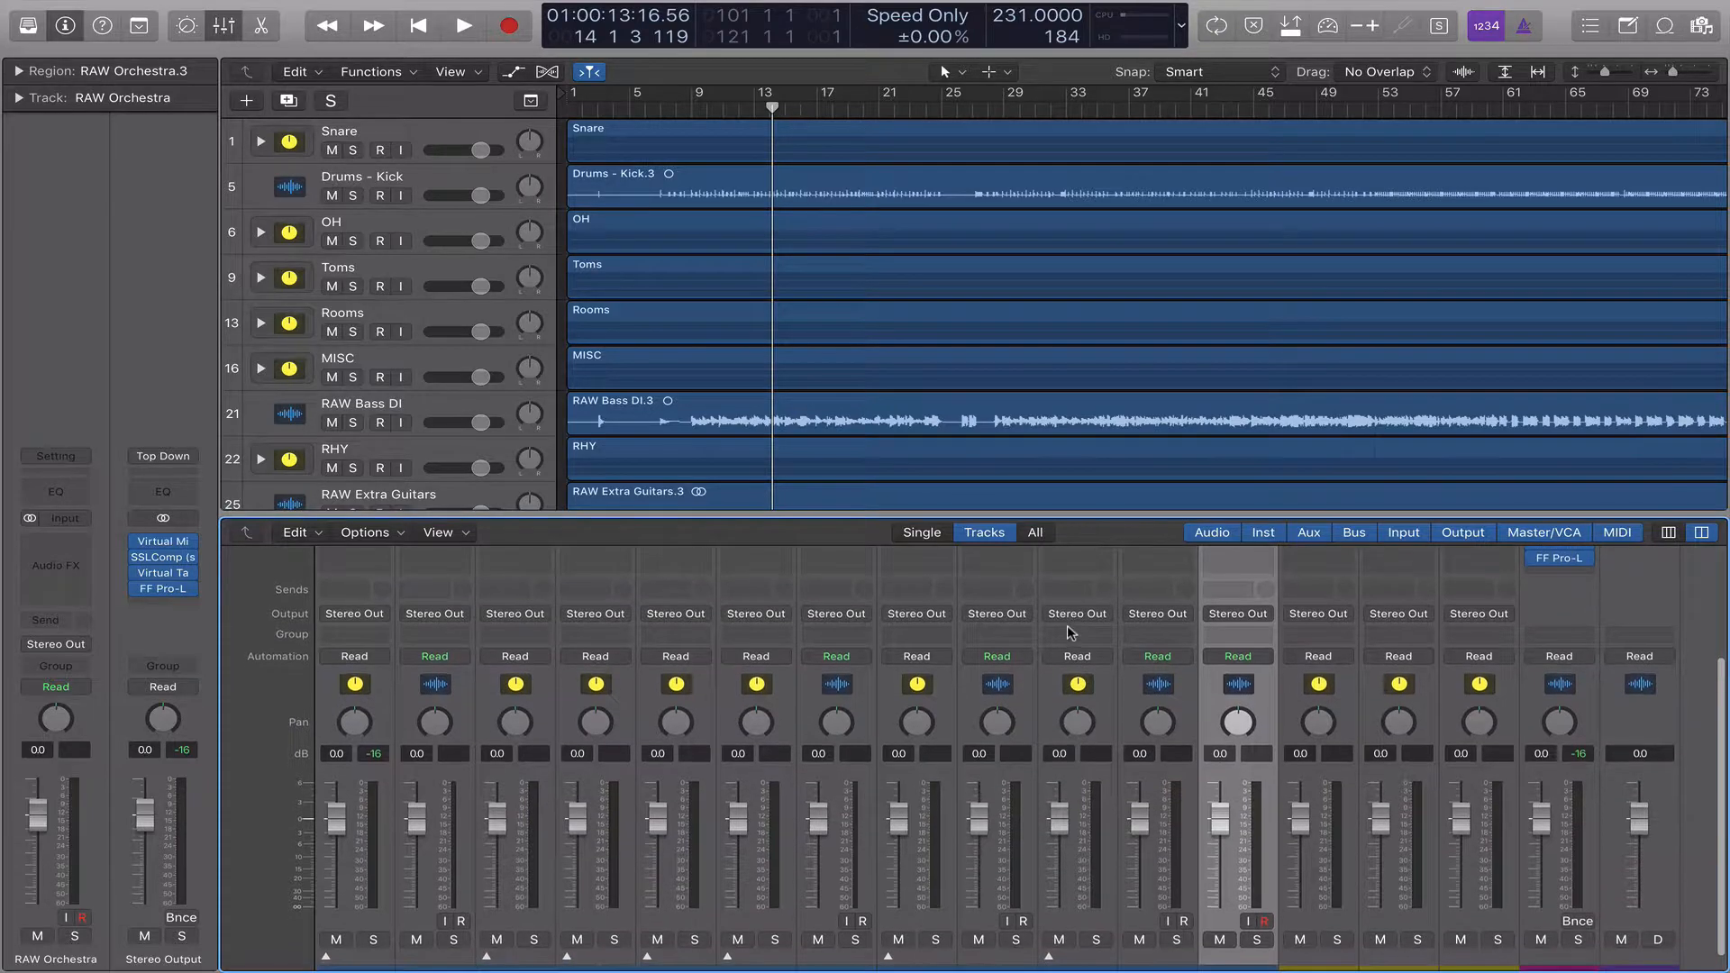
scroll(1070, 634, "up", 3)
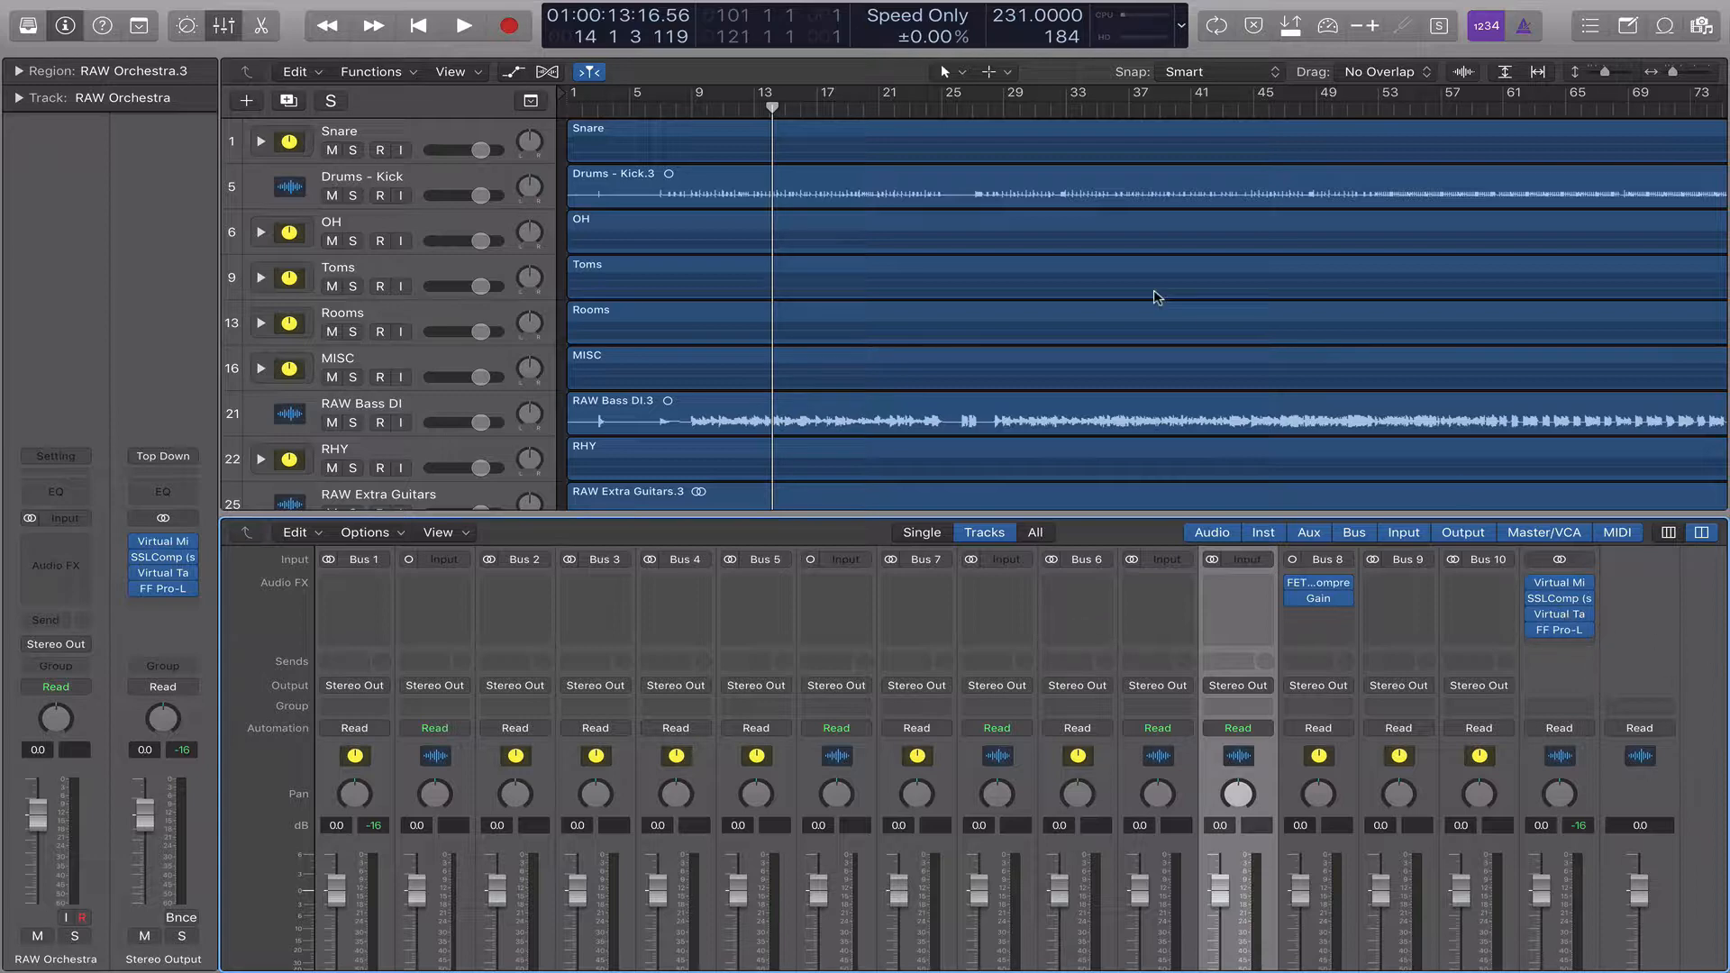
scroll(667, 671, "down", 5)
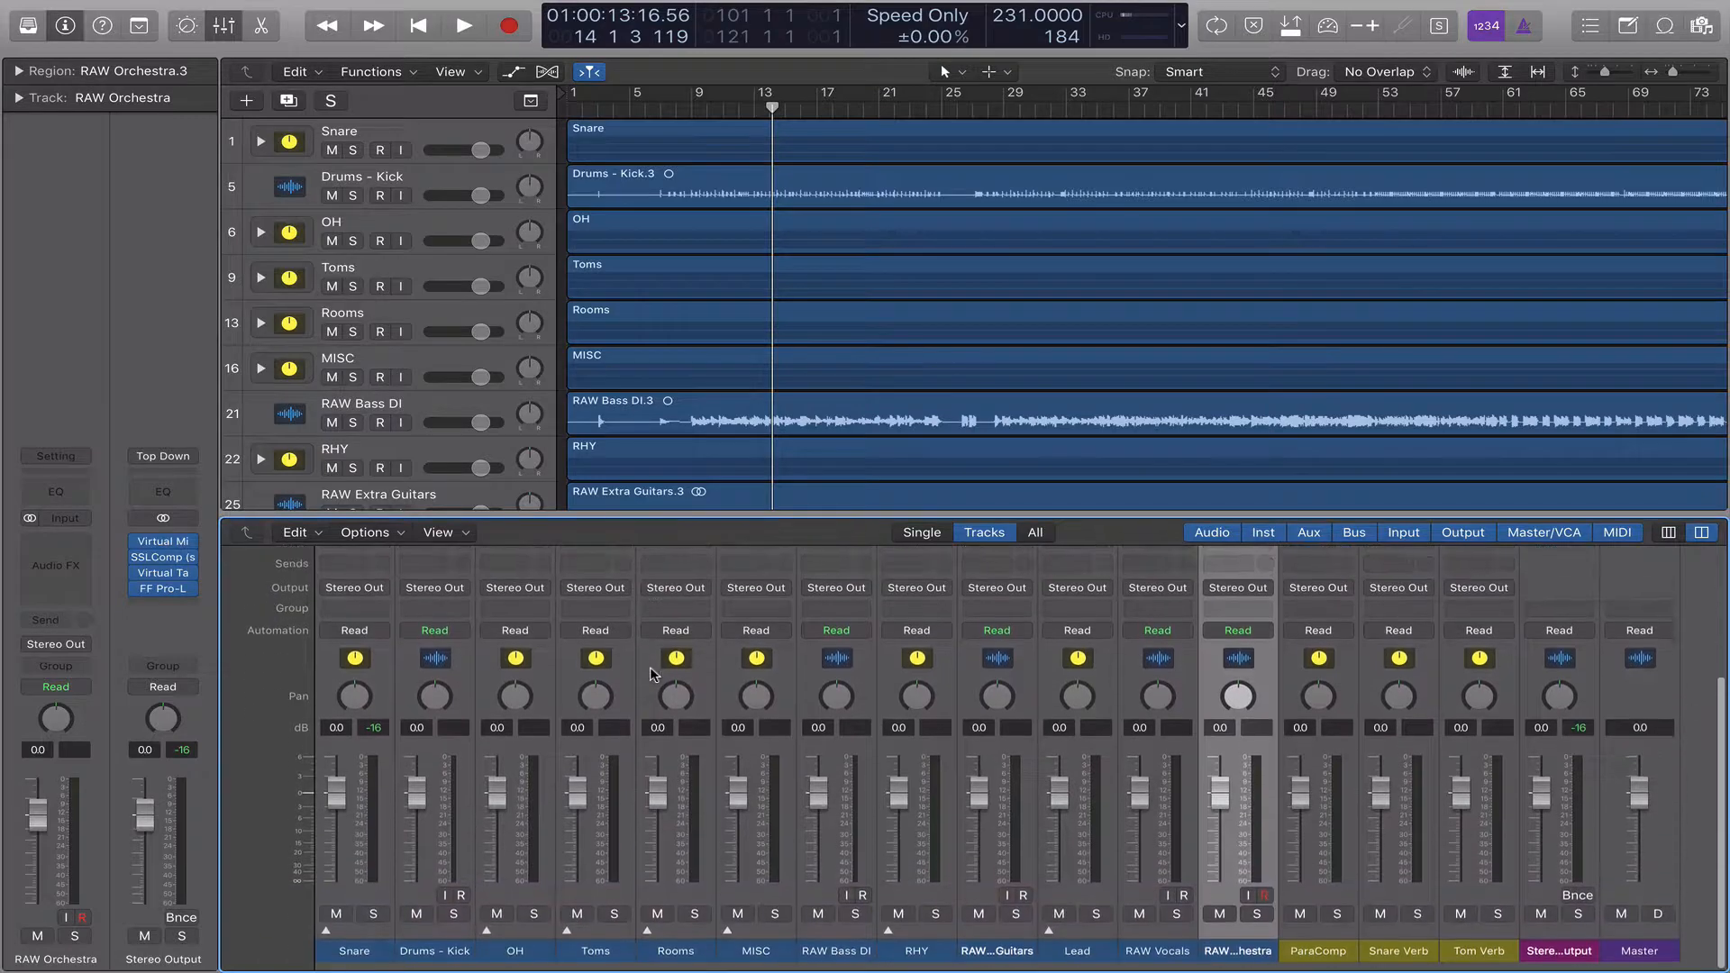
Step: Hide the mixer after a brief playback of the mix, and audition the Snare track stack in solo
key("space")
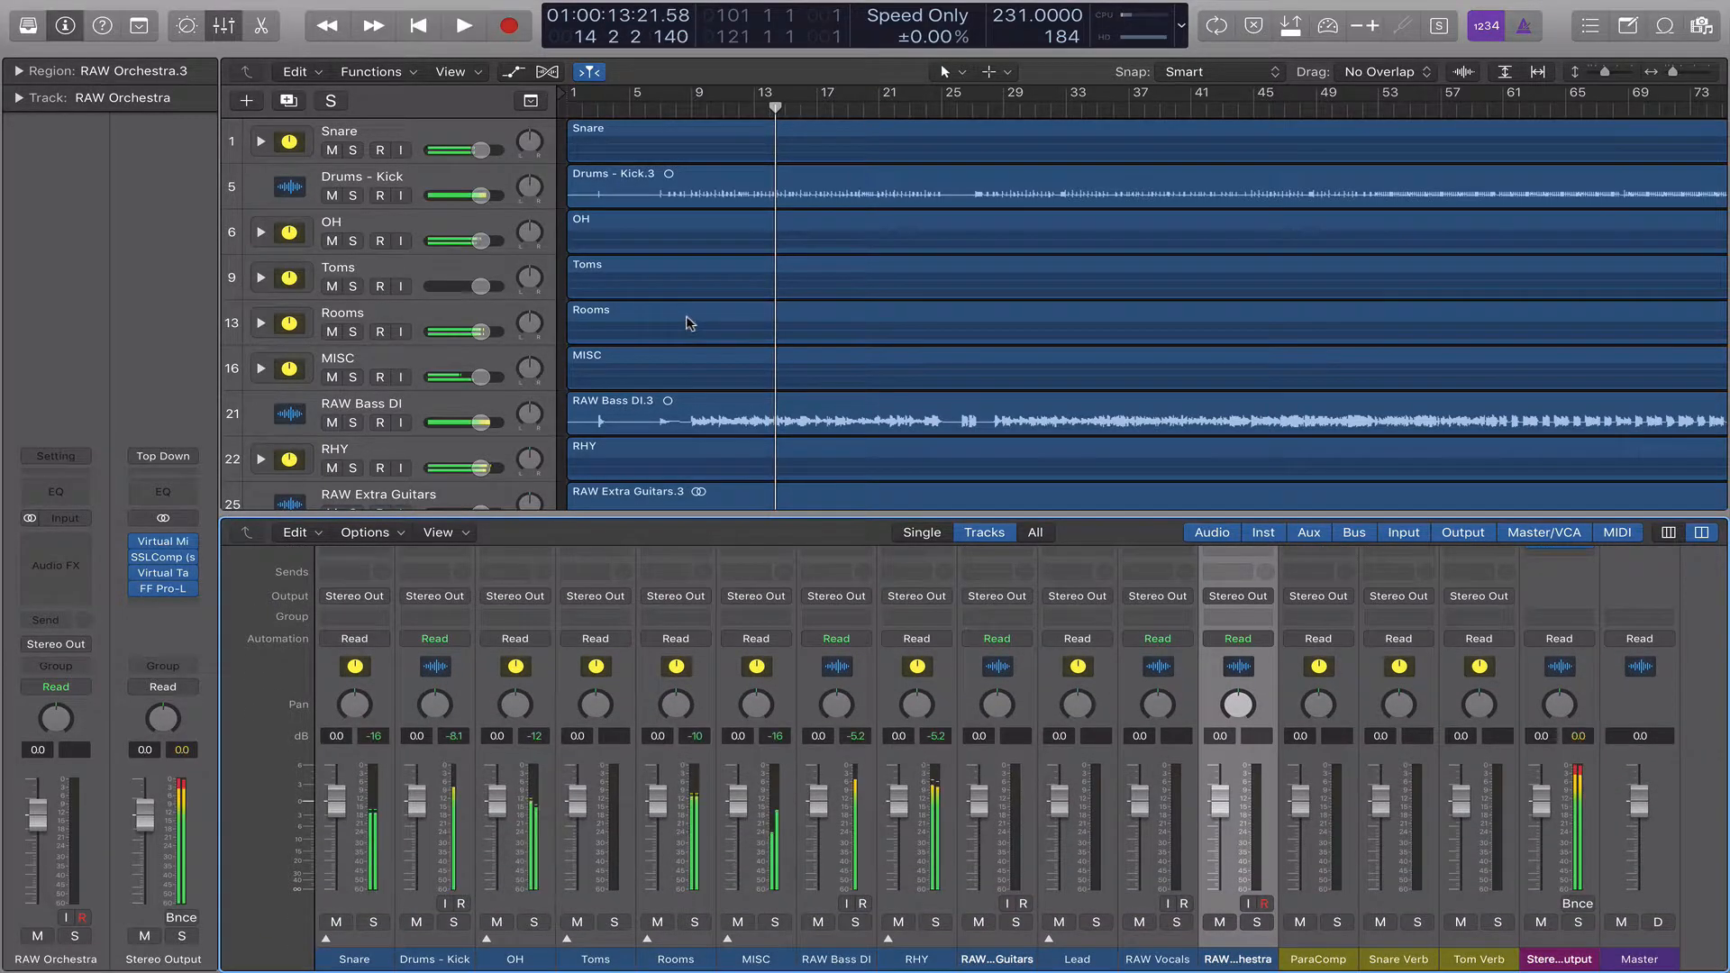
key("x")
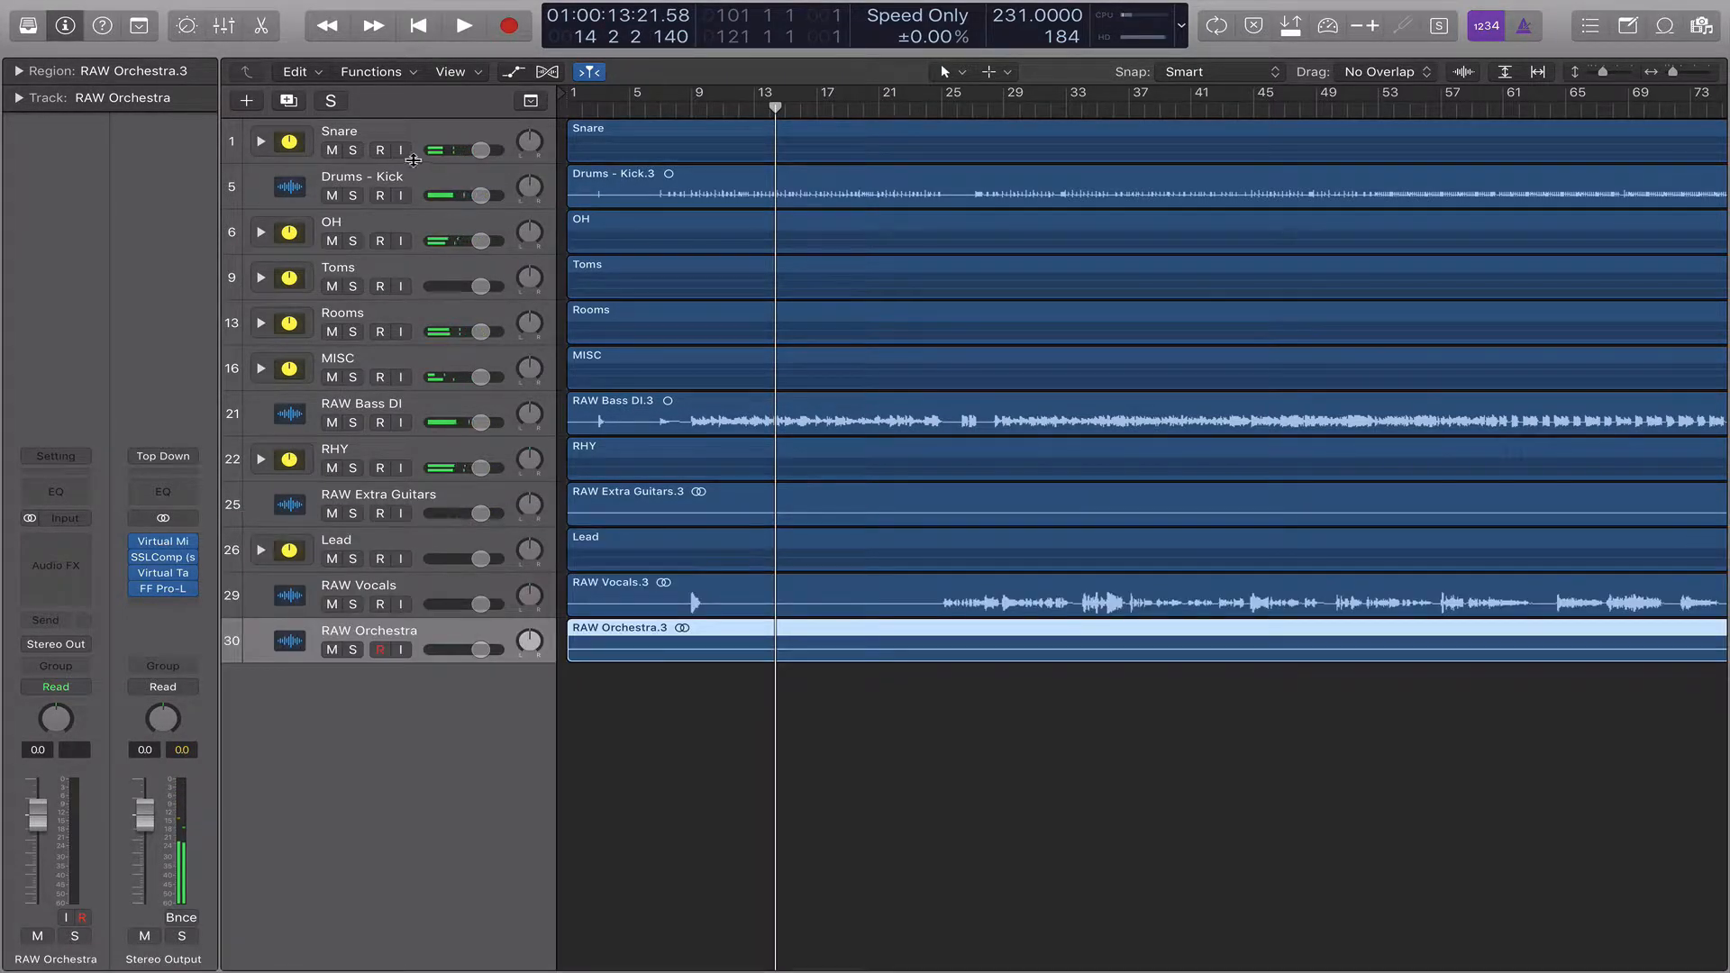
left_click(353, 150)
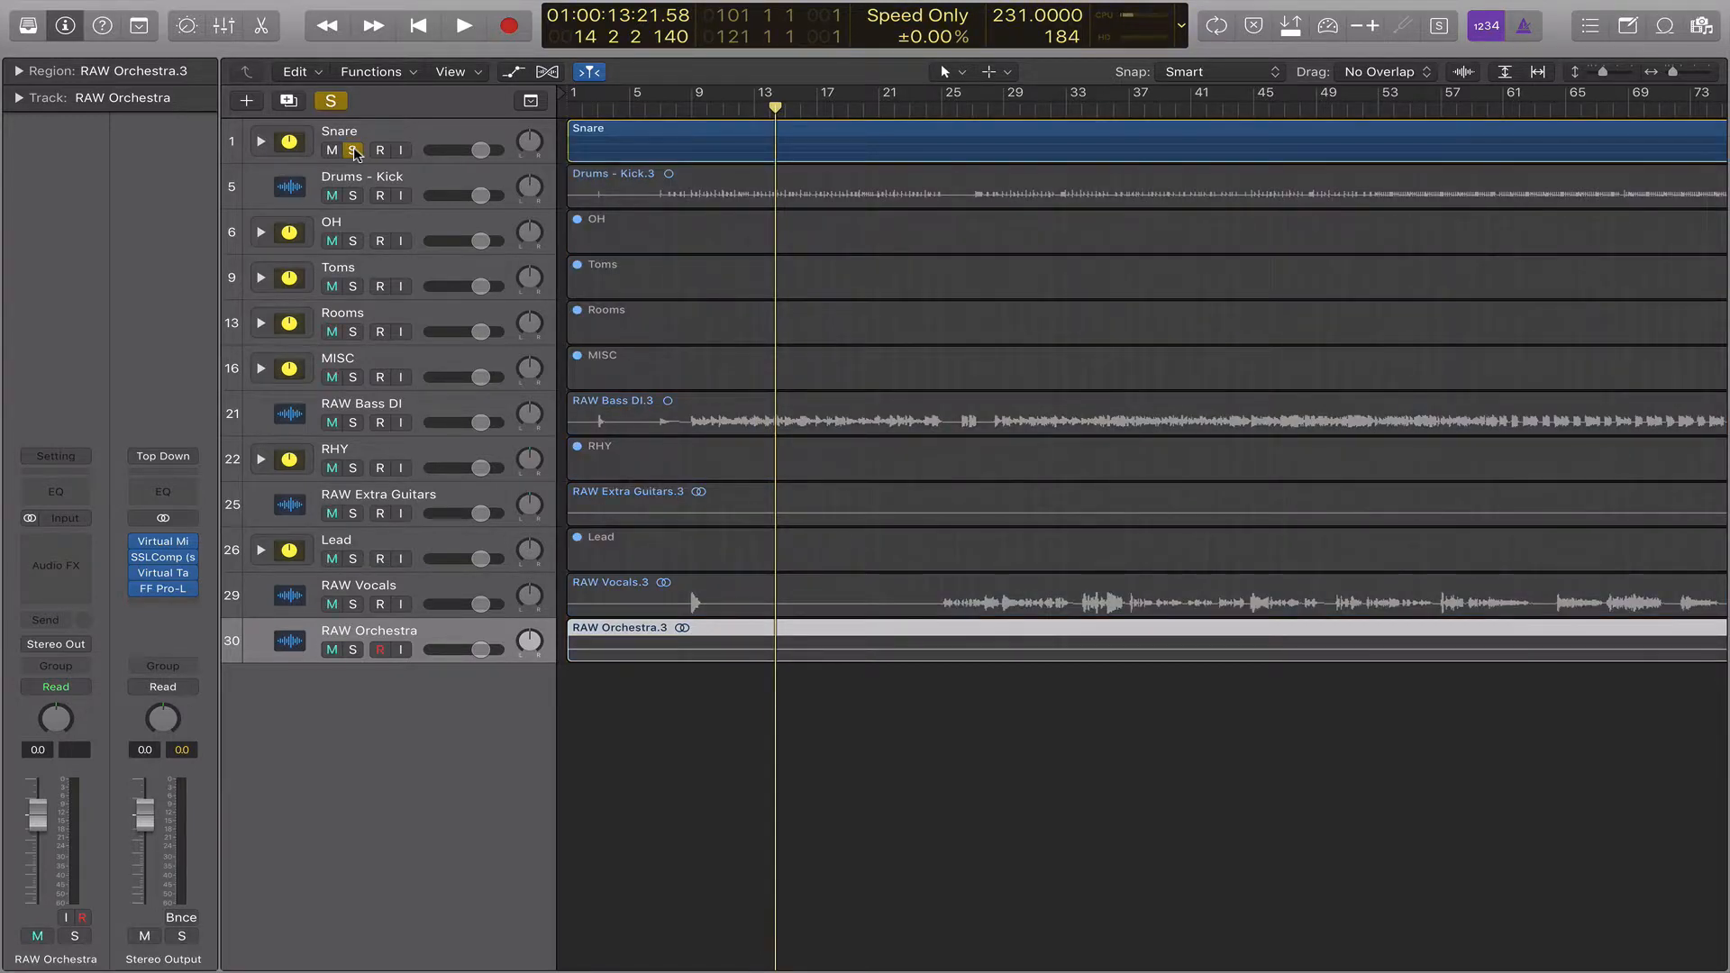
left_click(354, 150)
left_click(353, 151)
key("space")
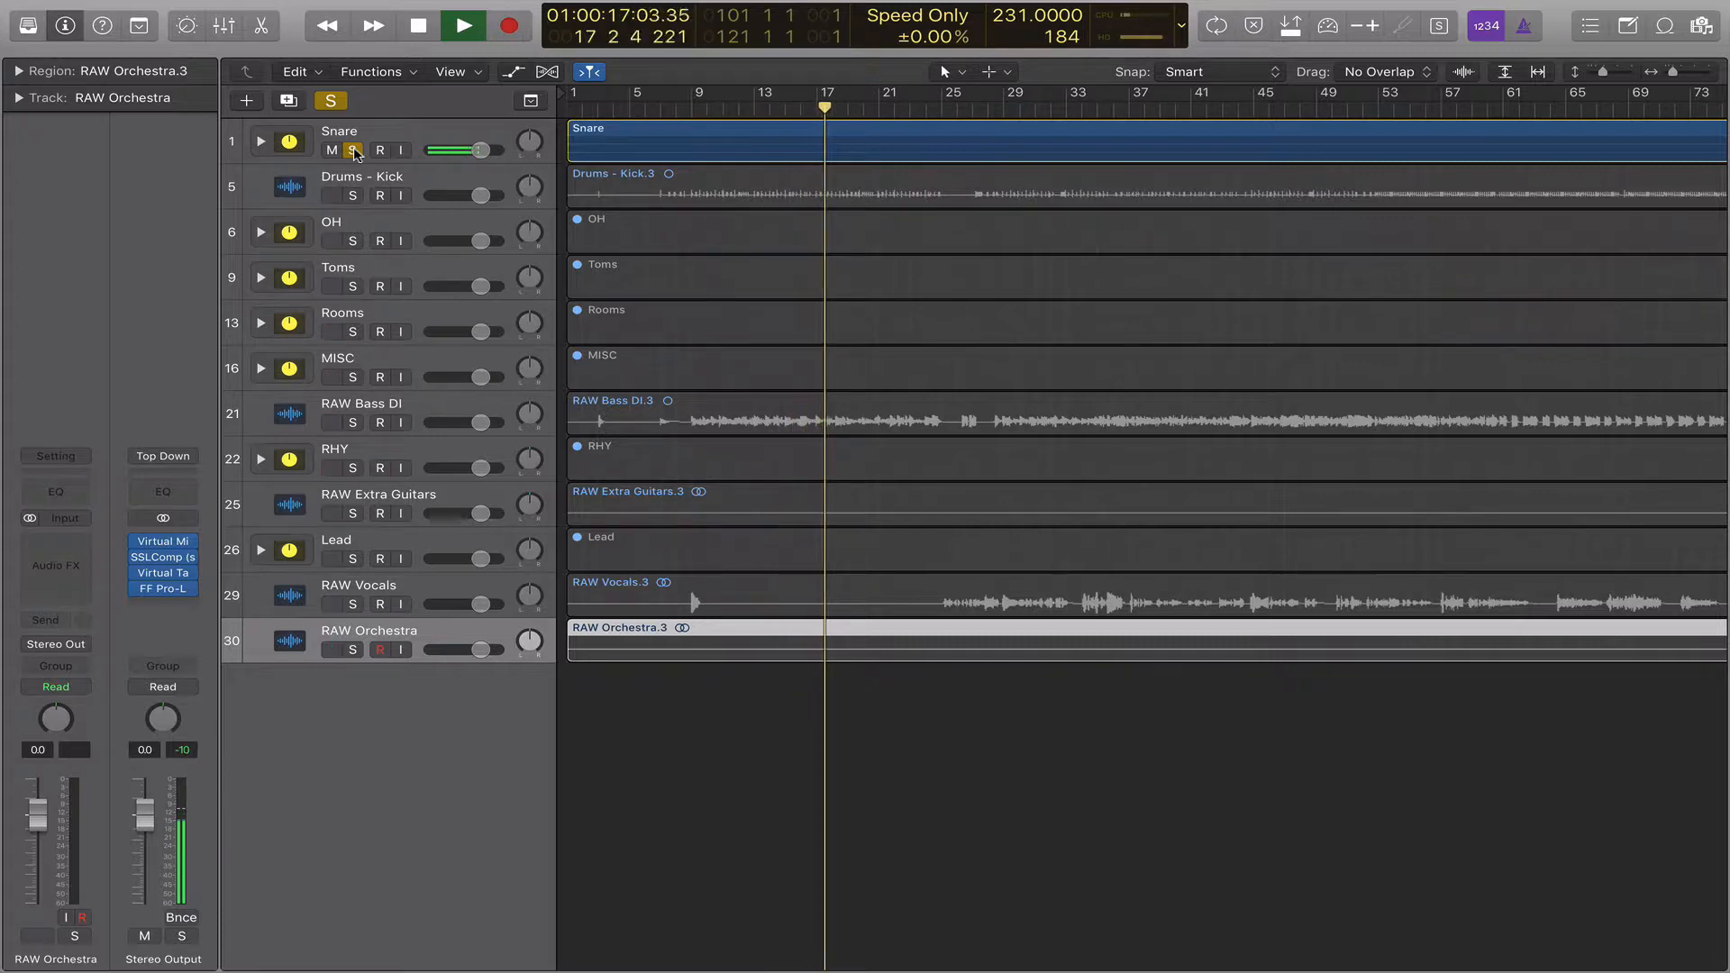
left_click(354, 151)
Step: Audition the Drums - Kick track and the OH stack in solo one after the other, and stop playback
left_click(352, 195)
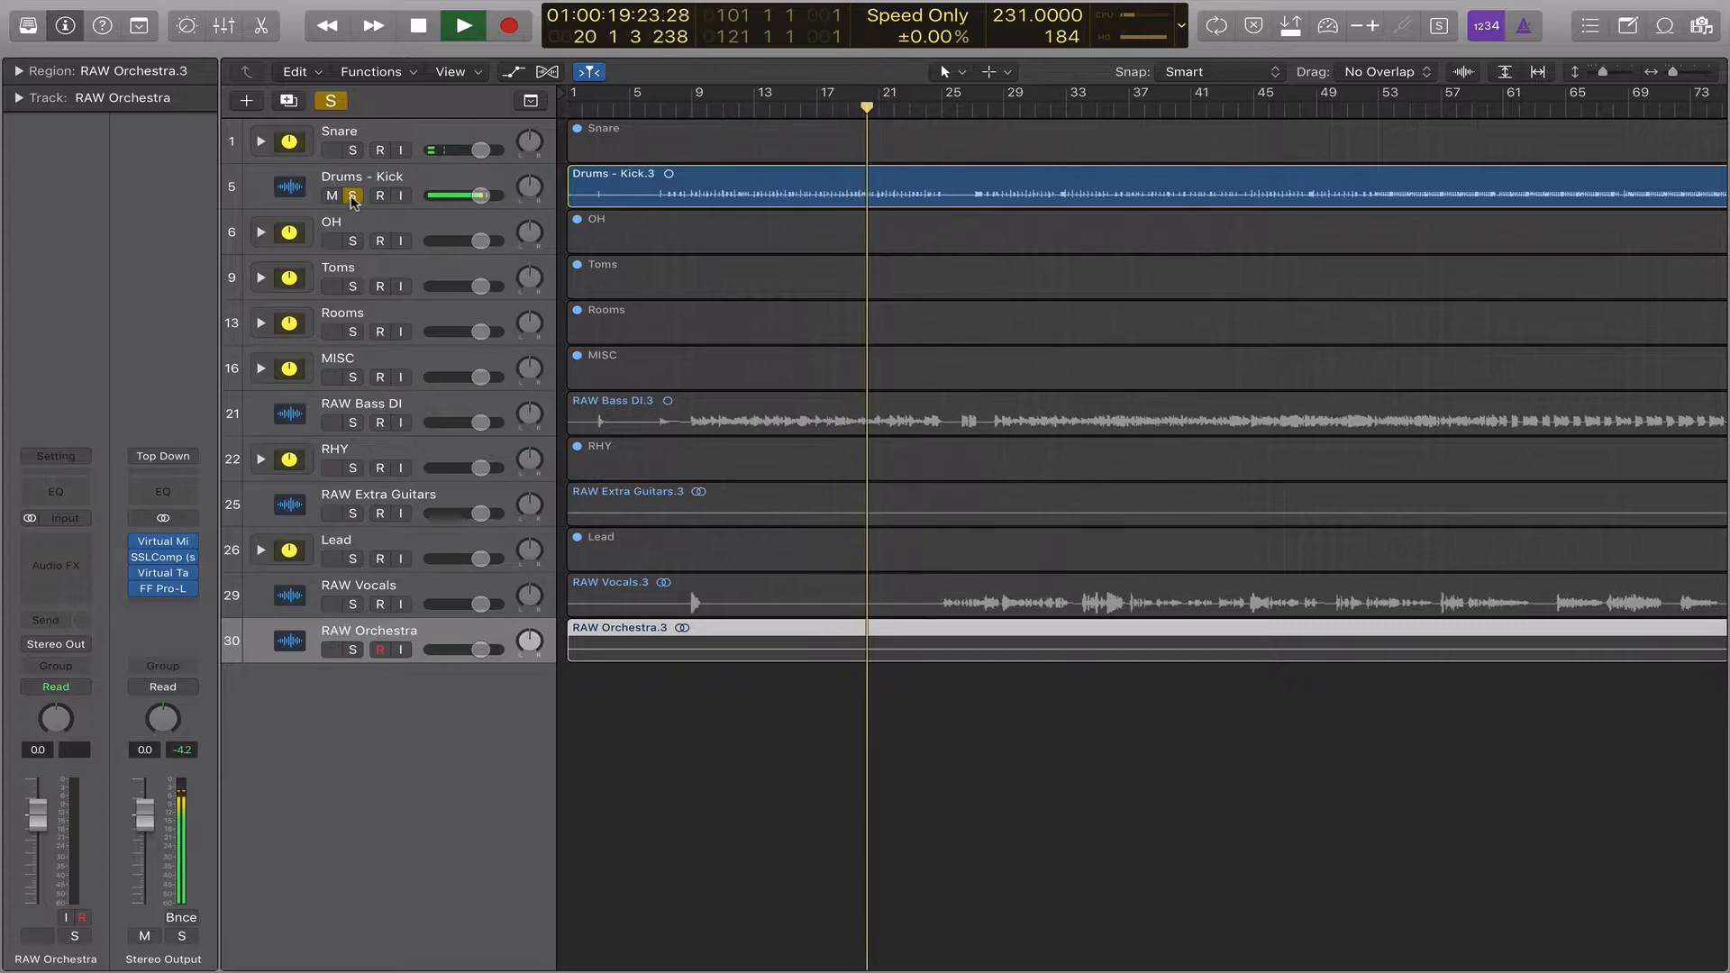
left_click(352, 195)
left_click(352, 241)
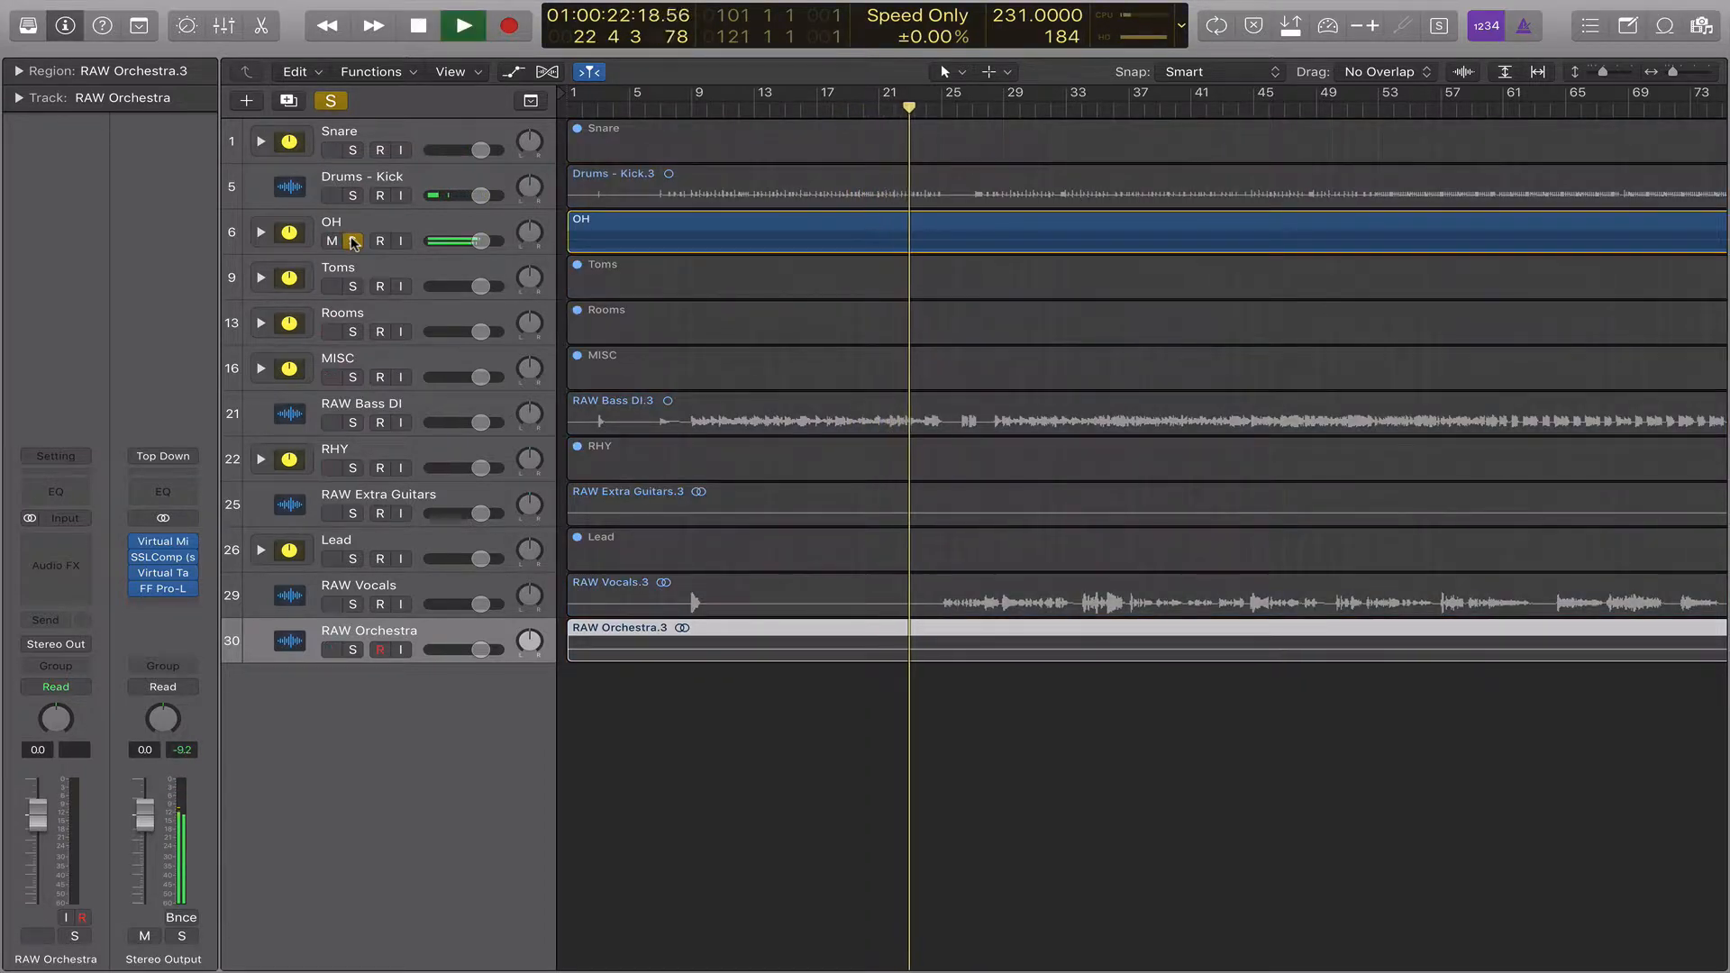
key("space")
left_click(352, 240)
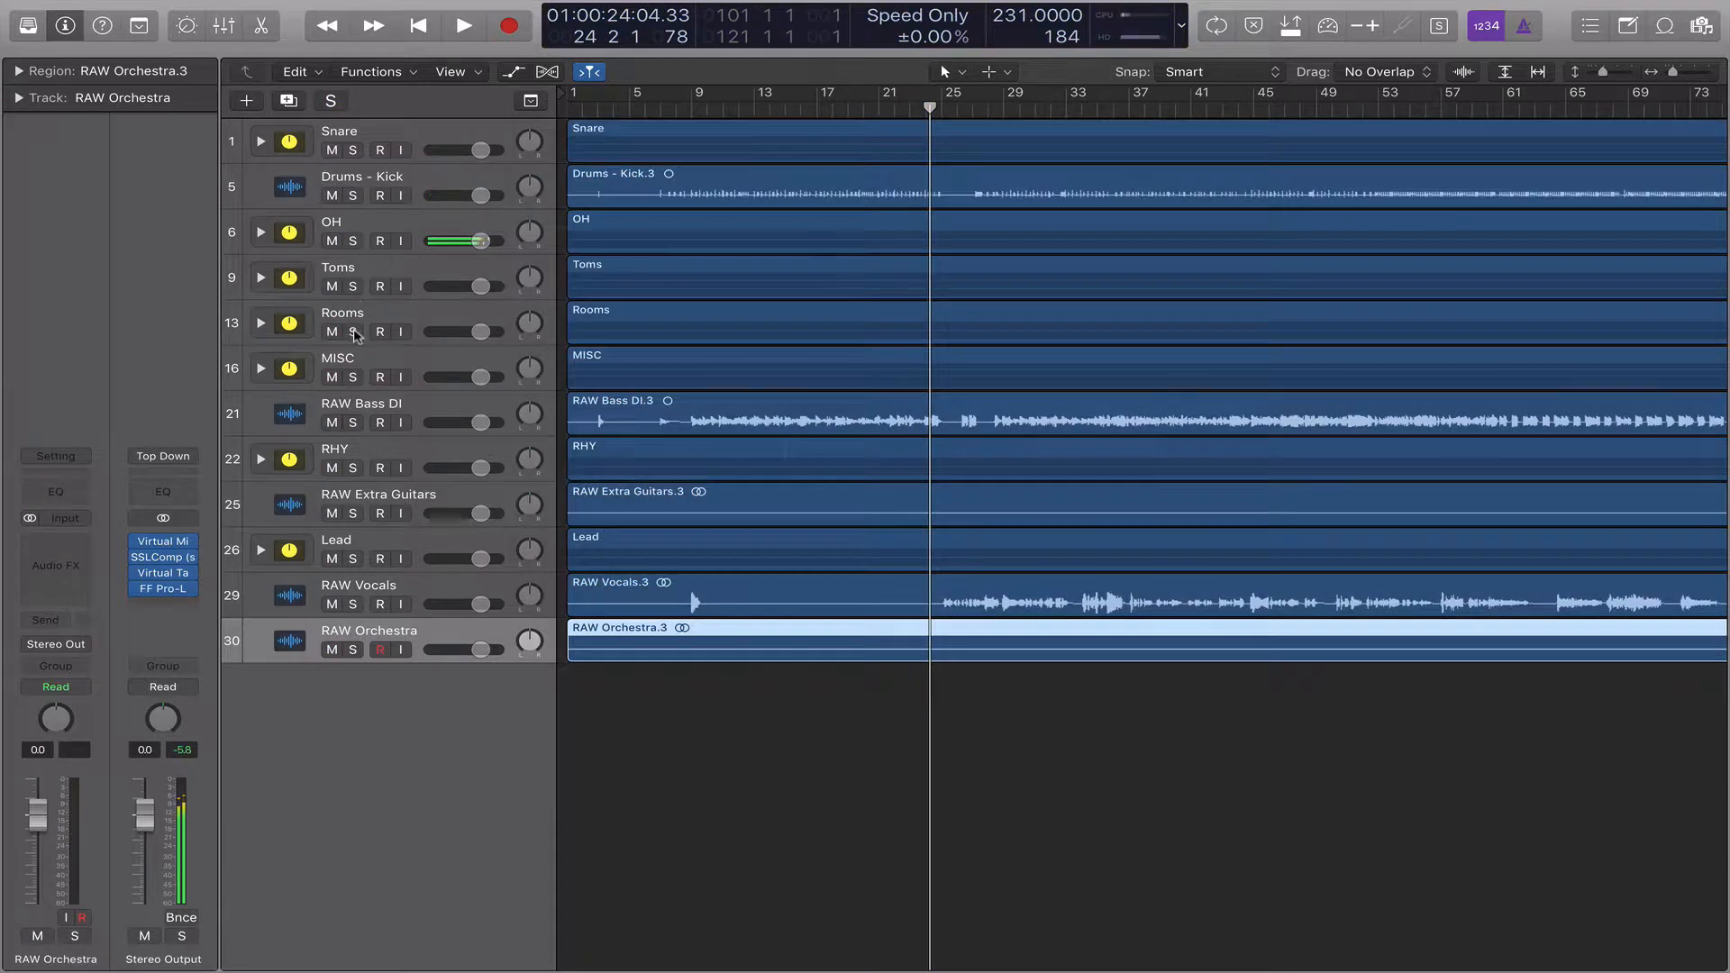
Step: Audition the Rooms and MISC track stacks in solo one after the other
left_click(352, 331)
key("space")
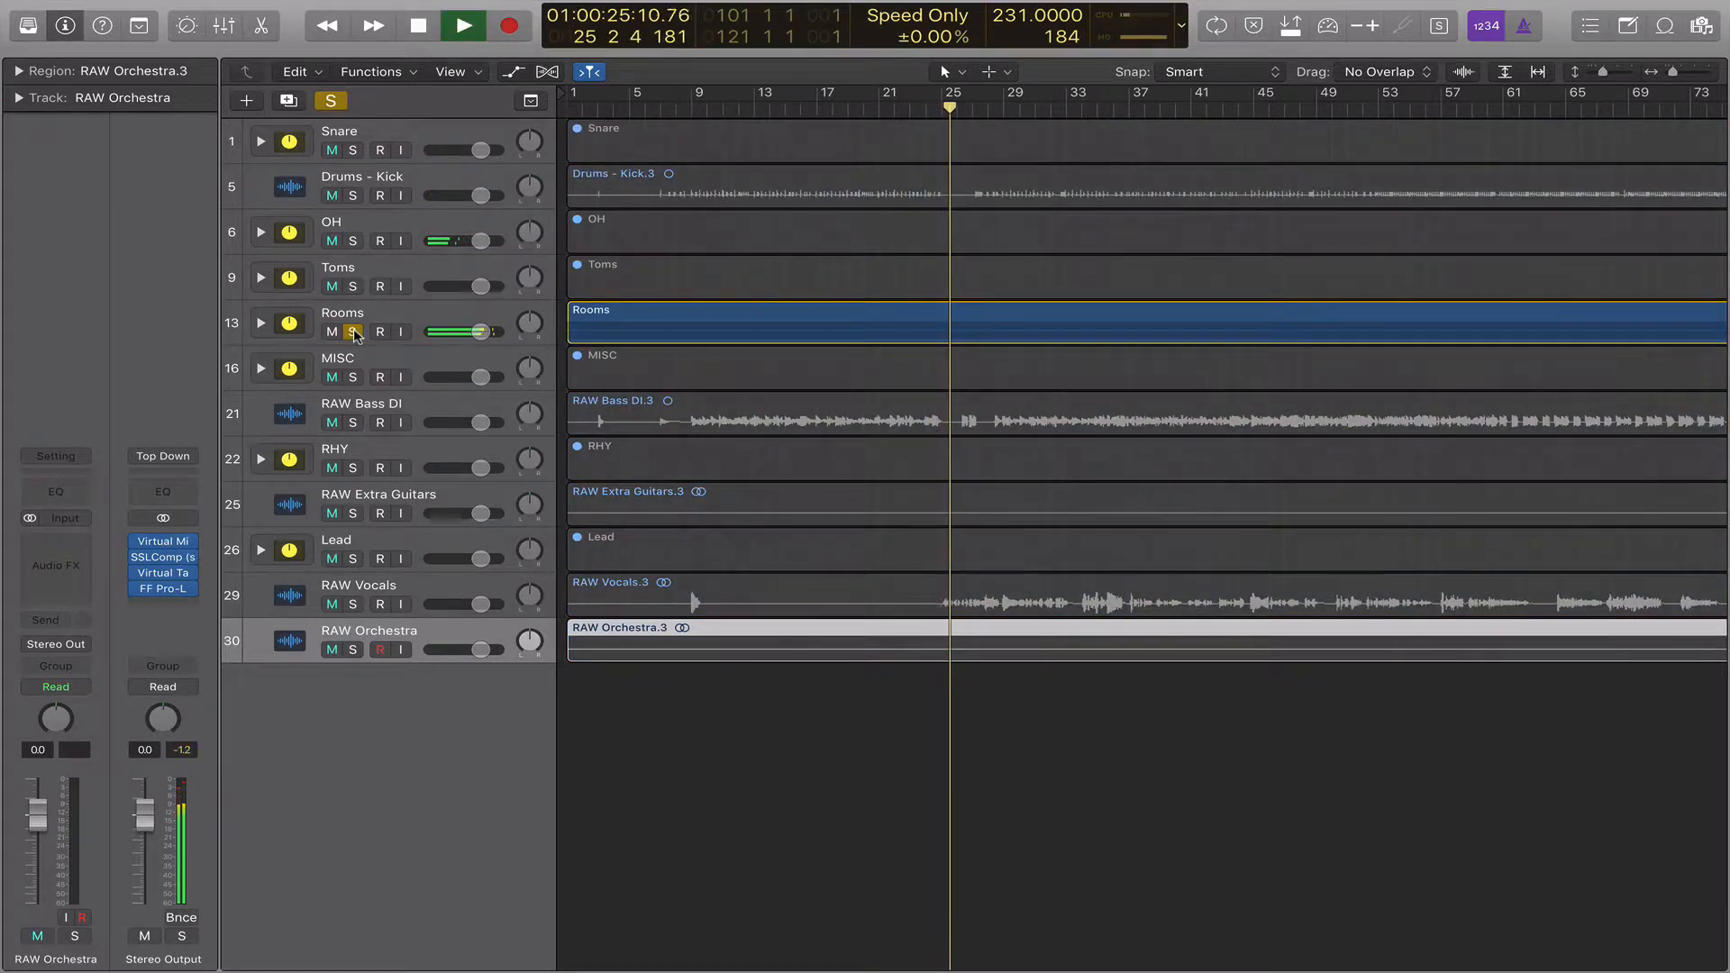
left_click(352, 331)
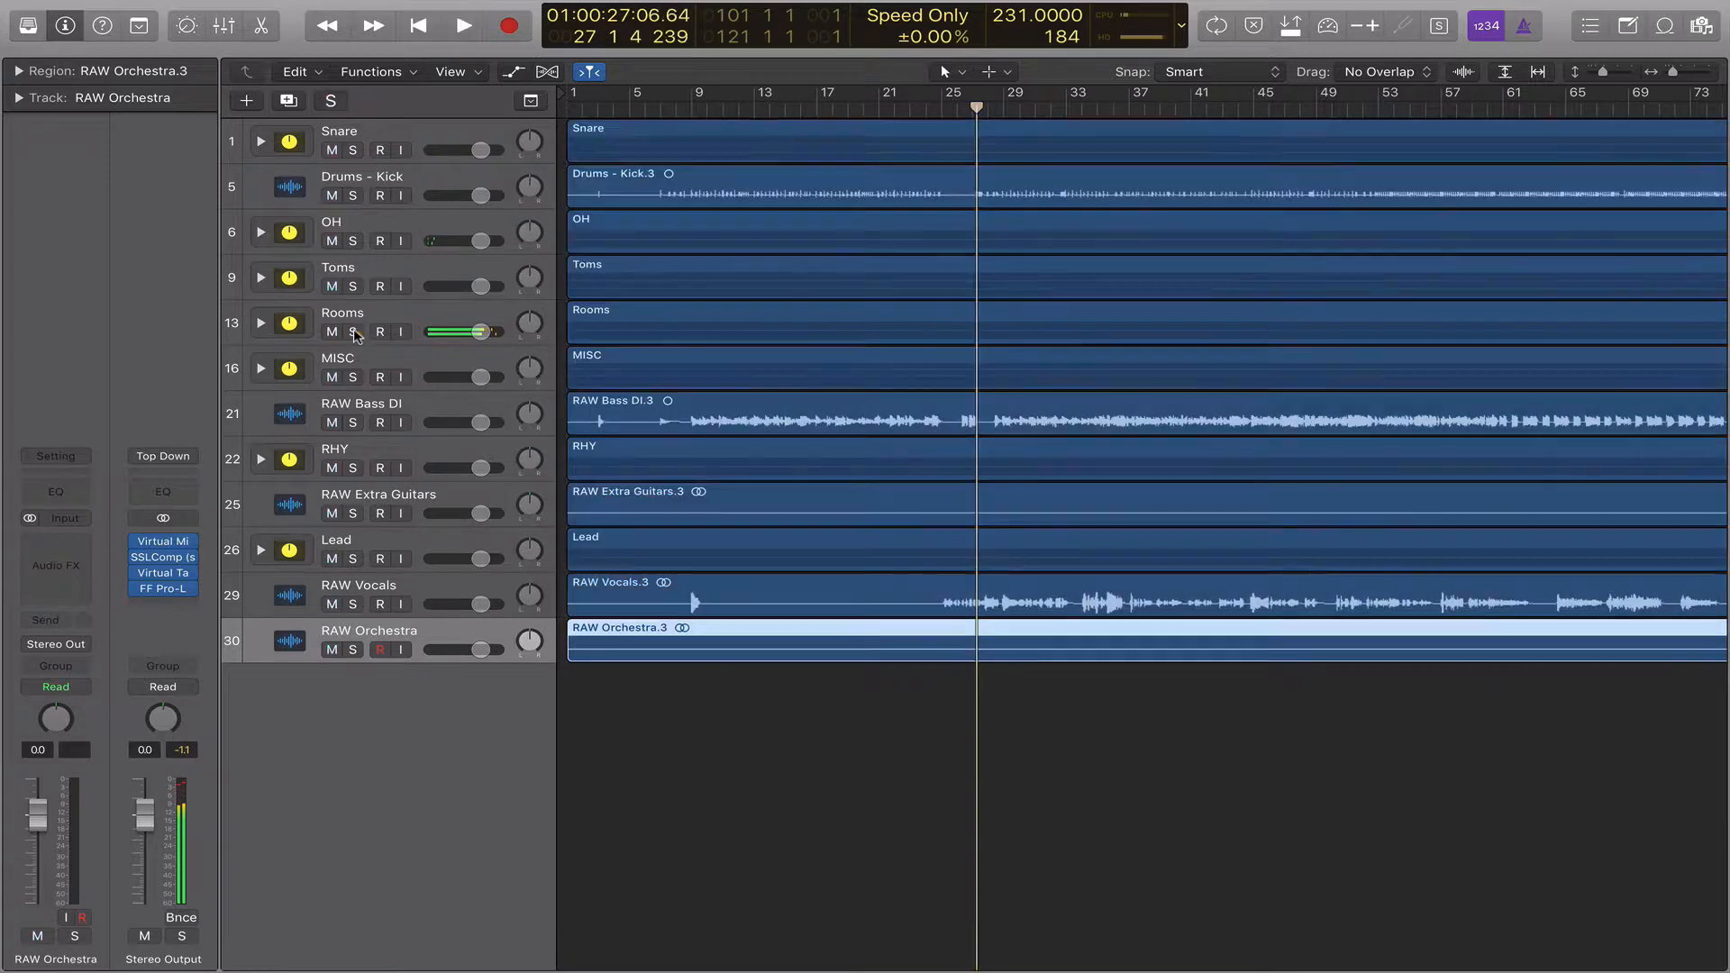
key("space")
left_click(353, 376)
key("space")
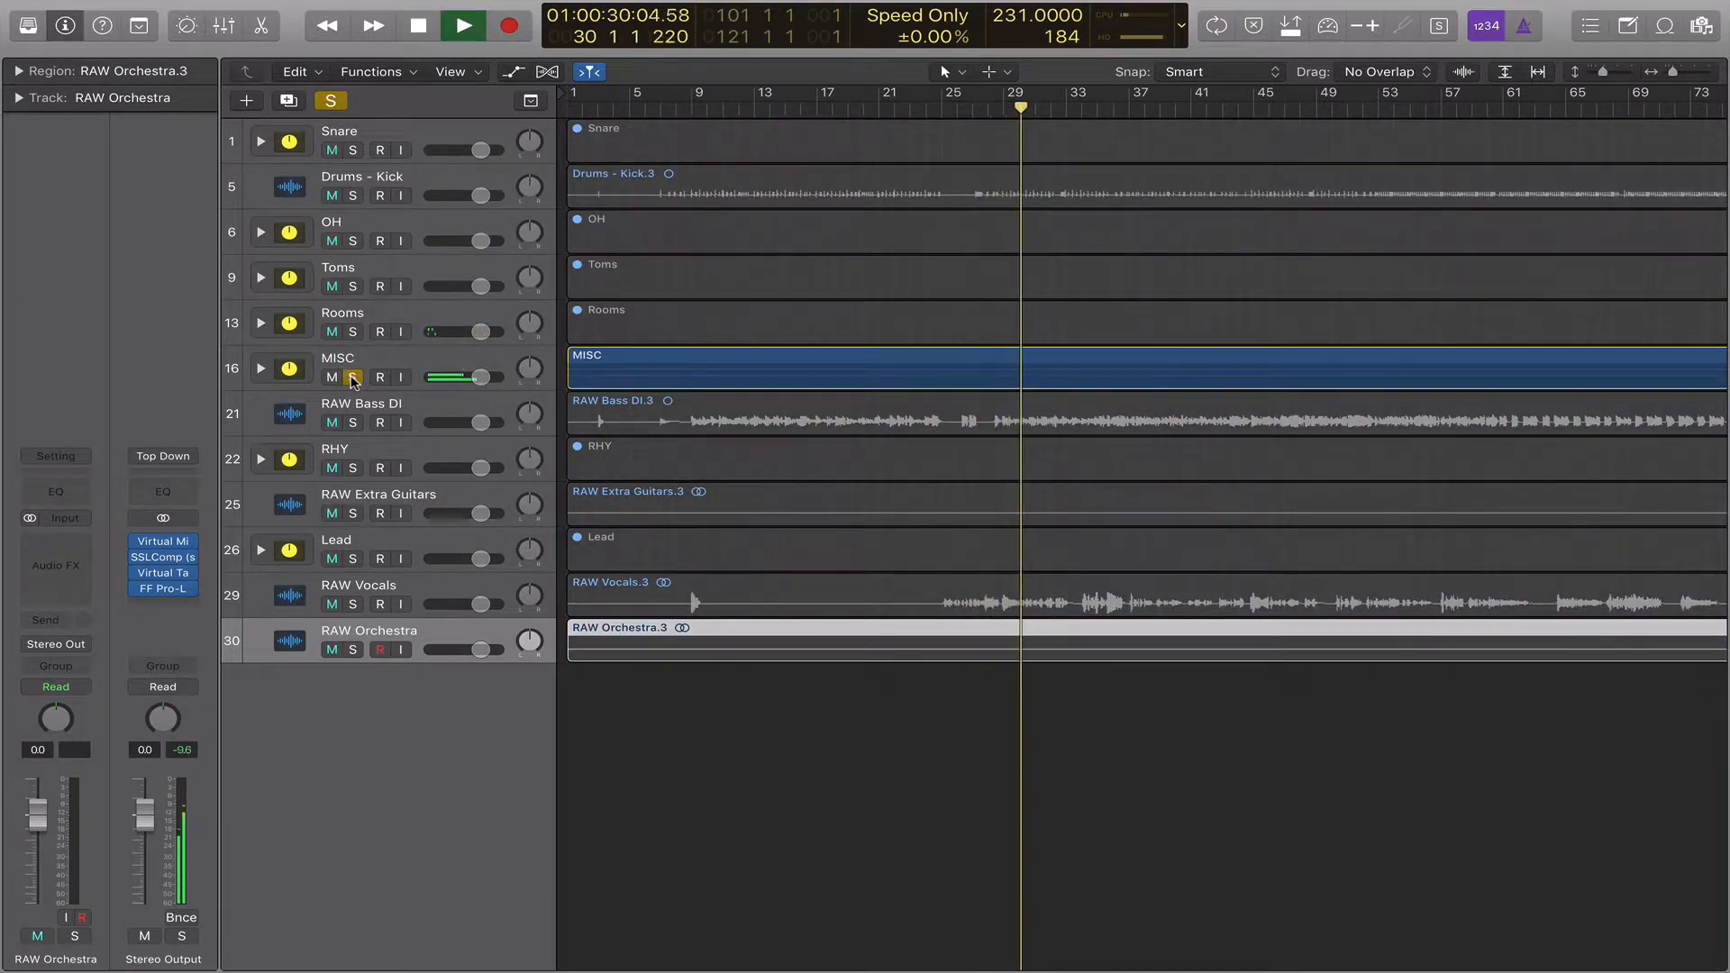
left_click(353, 377)
Step: Audition the RAW Bass DI, RHY and RAW Extra Guitars tracks in solo one after another, and stop playback
left_click(352, 422)
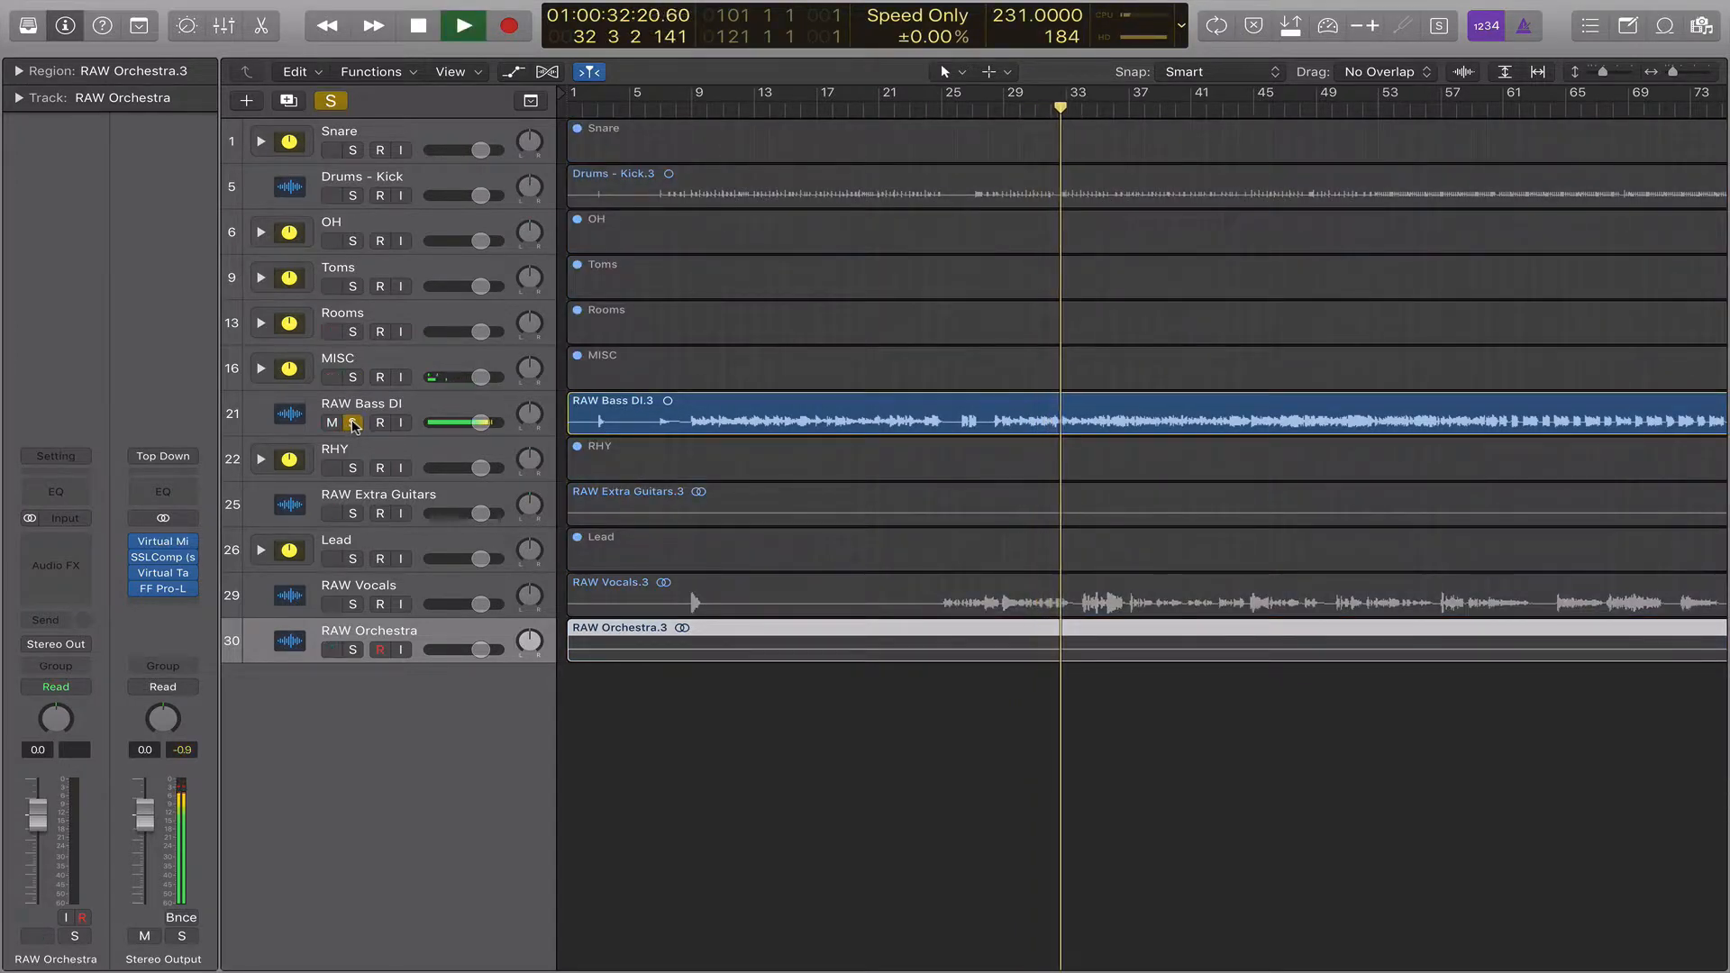
left_click(352, 422)
left_click(352, 468)
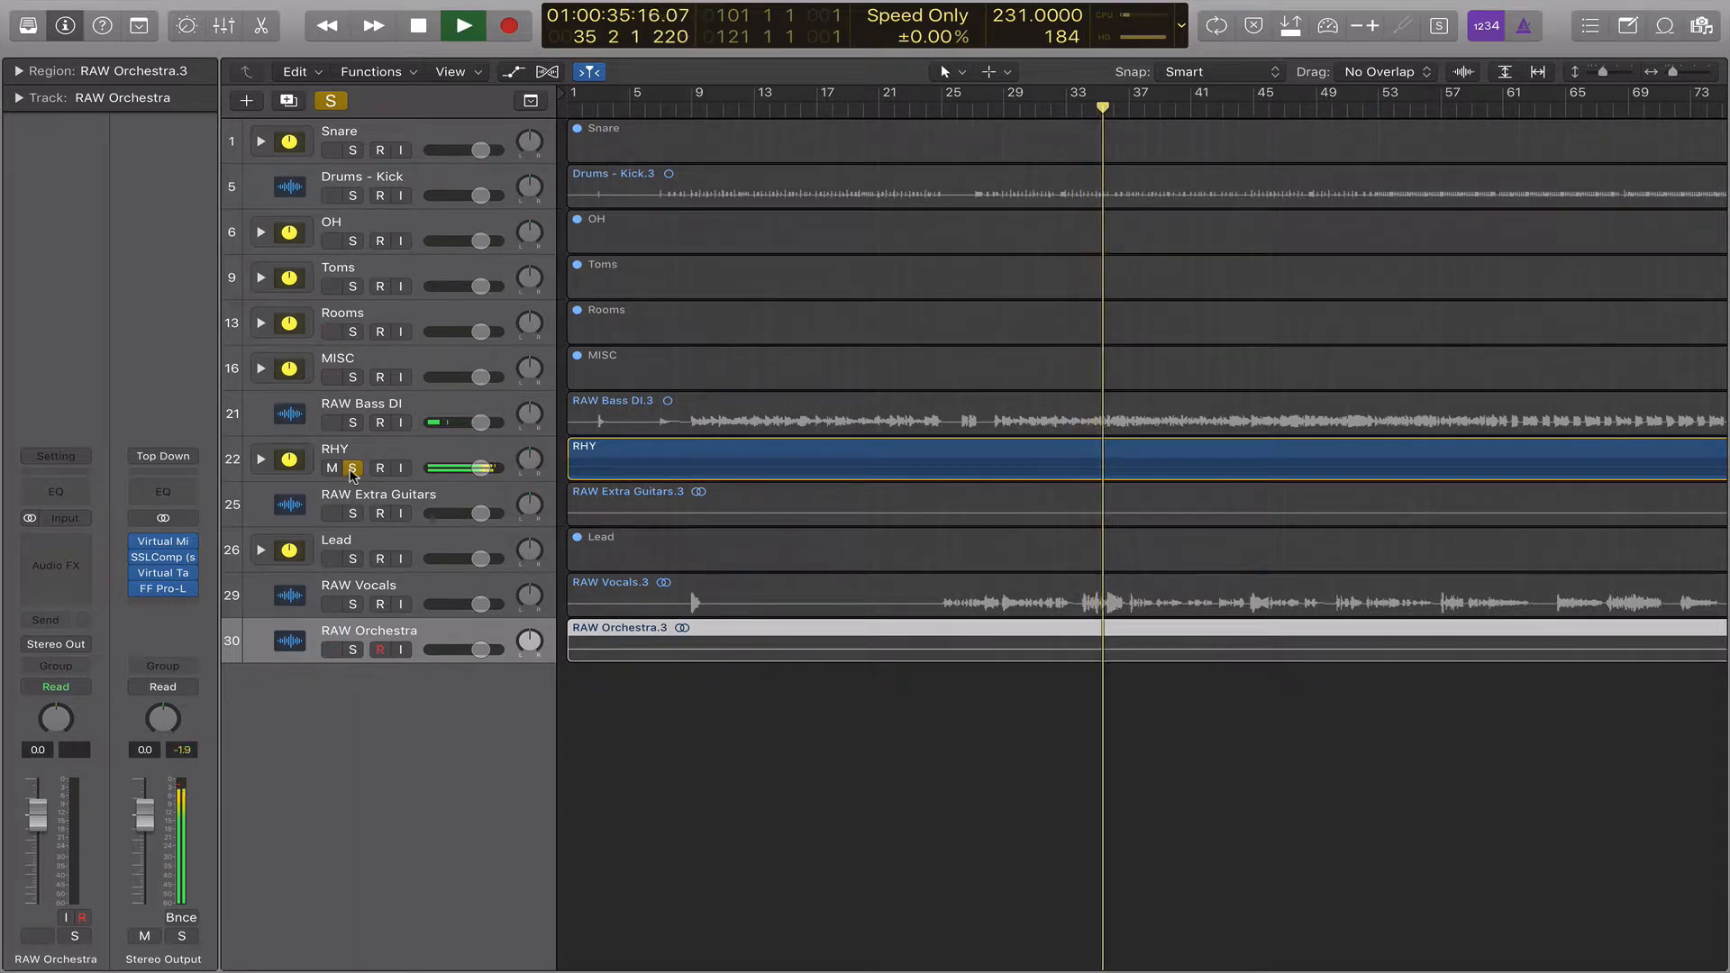
left_click(352, 467)
left_click(352, 513)
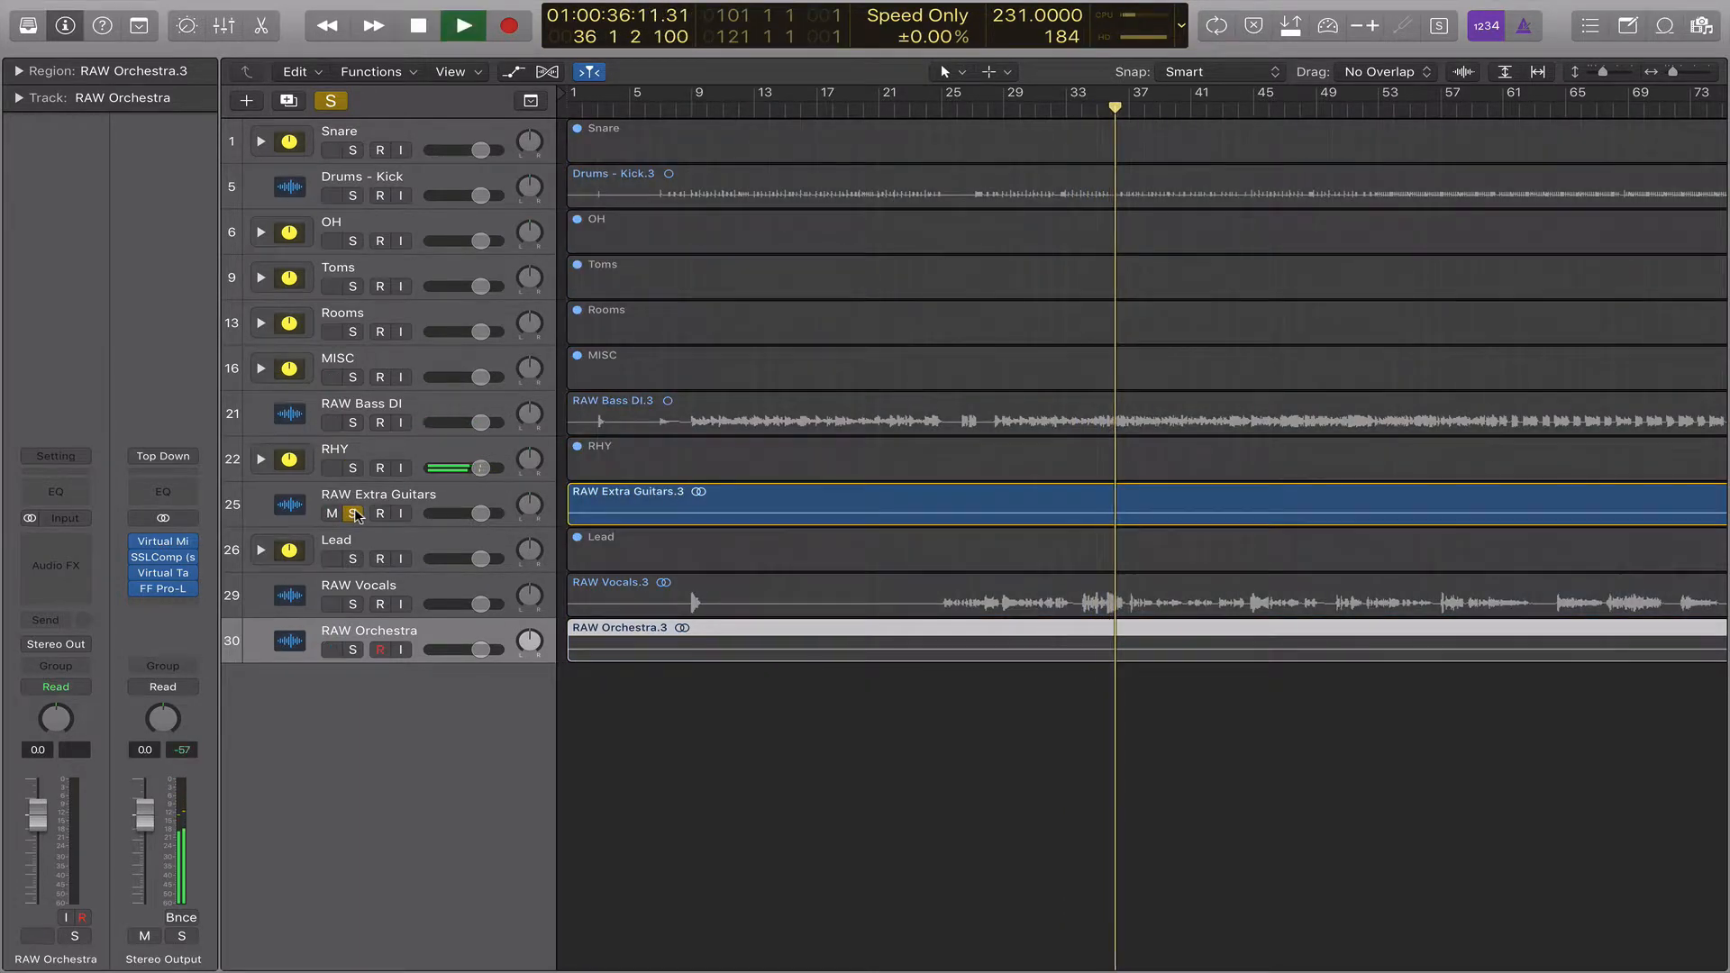
left_click(352, 514)
key("space")
Step: Audition the Lead stack and the RAW Vocals track in solo, leaving playback stopped and both tracks unsoloed
left_click(352, 559)
key("space")
key("space")
left_click(352, 558)
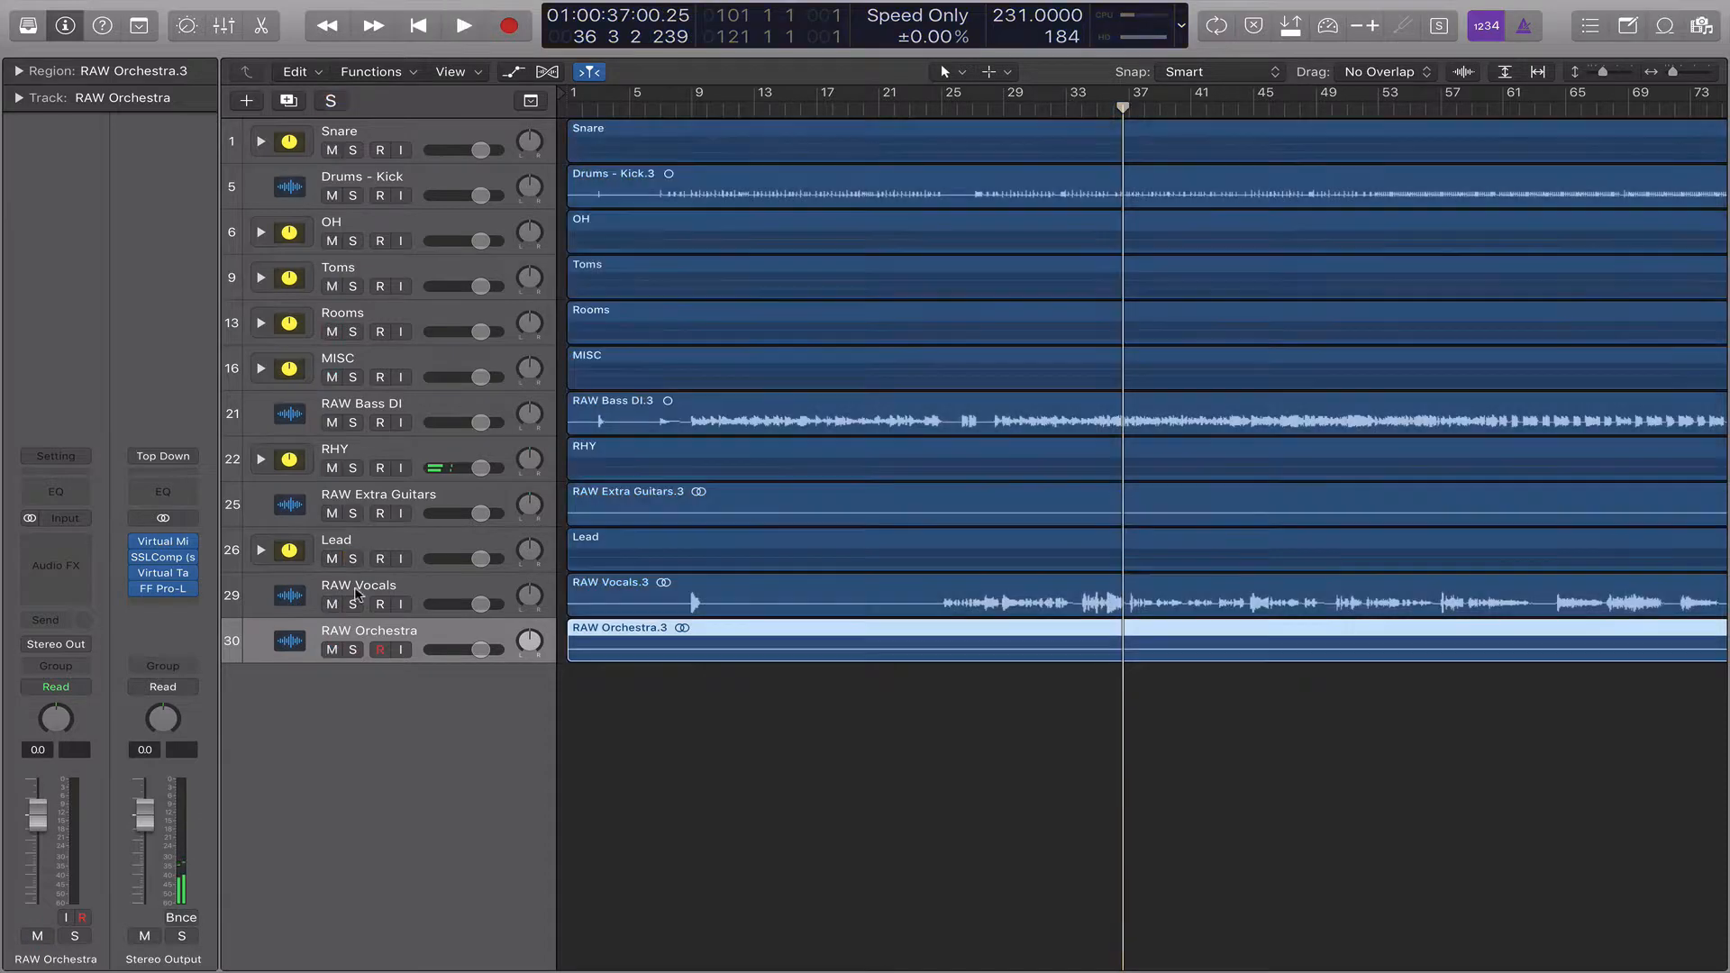
left_click(352, 603)
key("space")
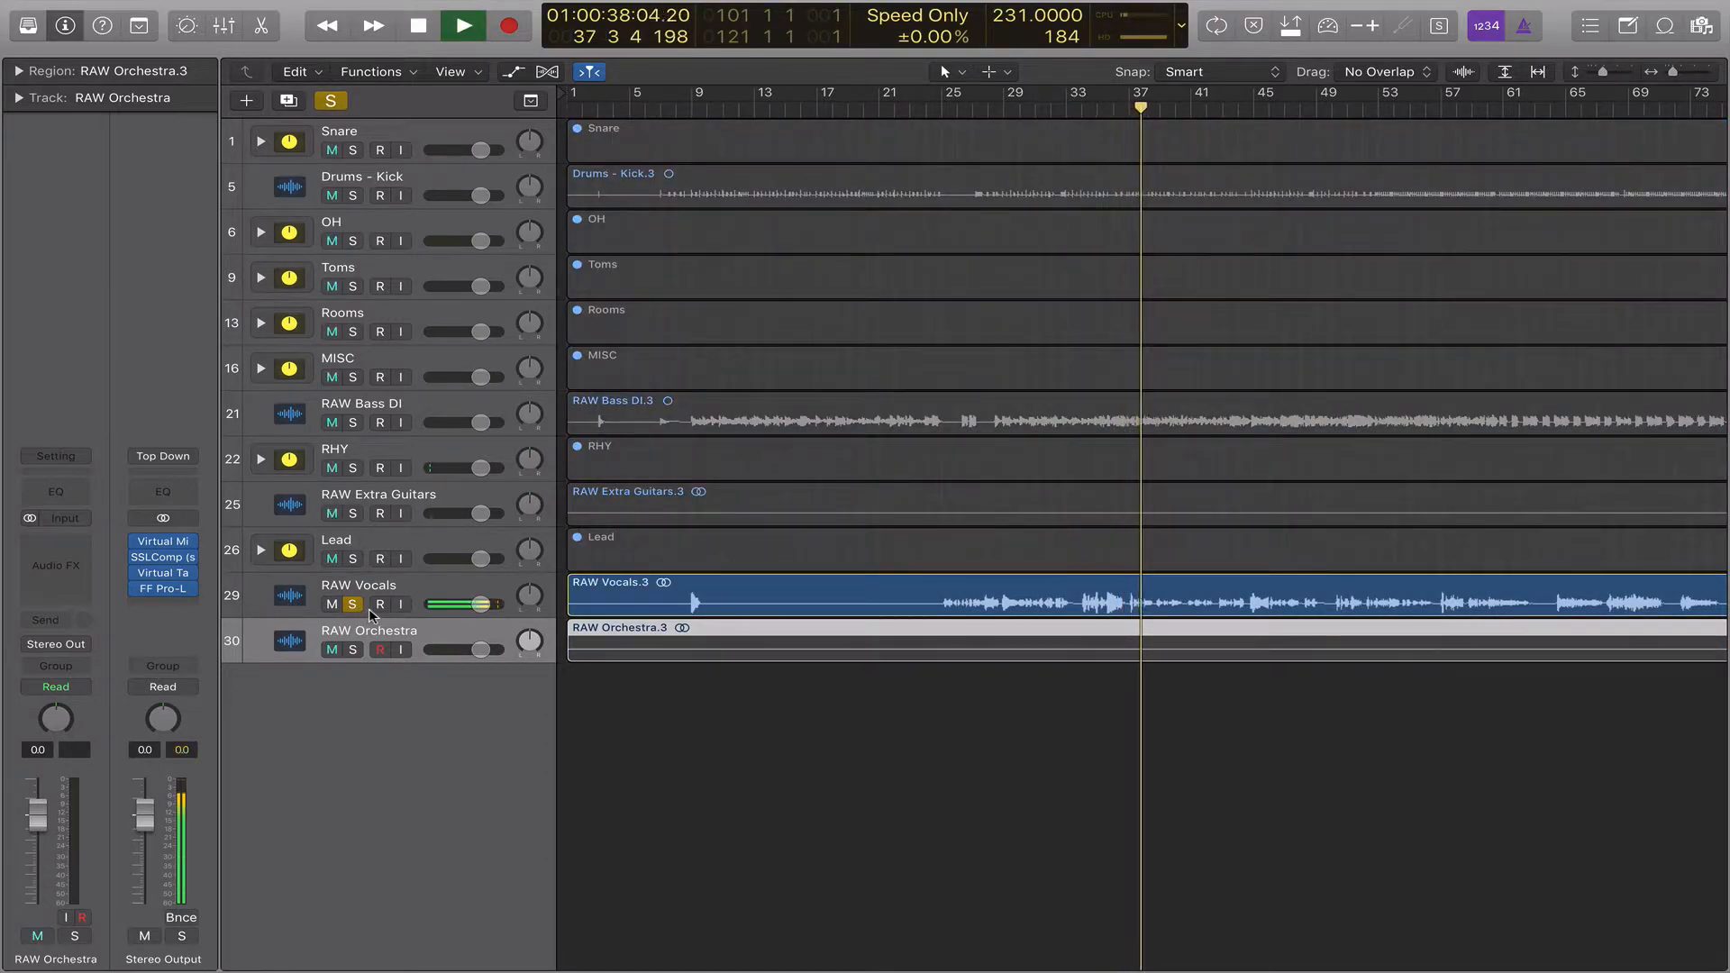
key("space")
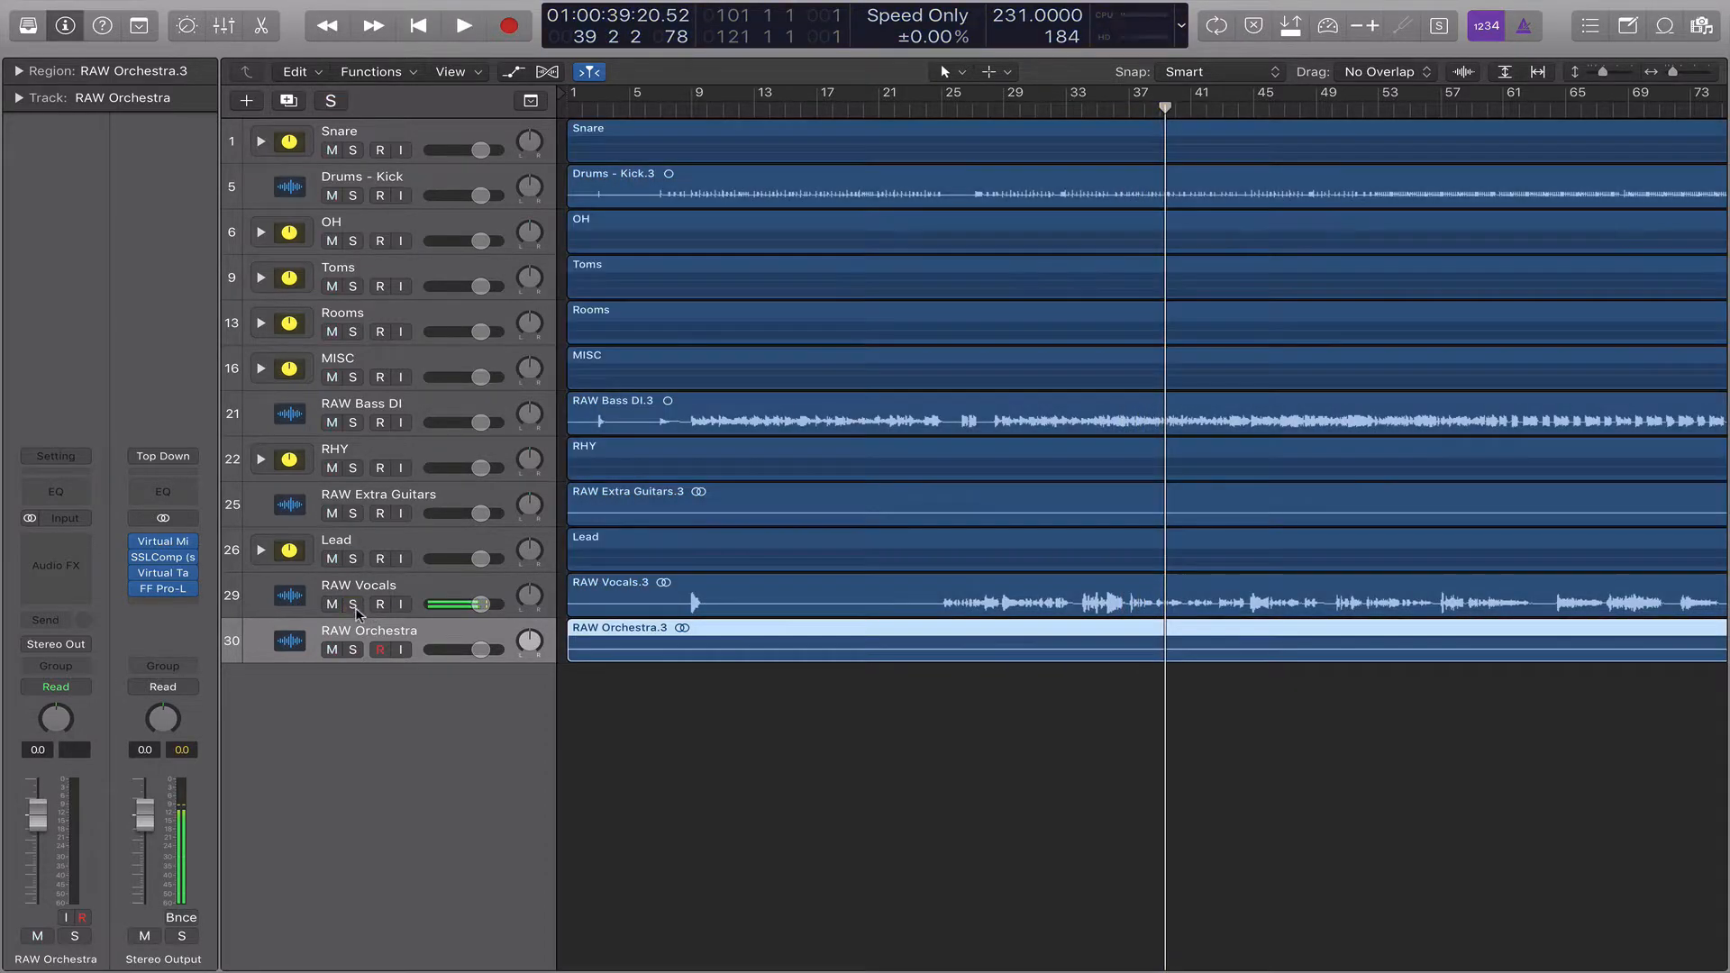
left_click(353, 603)
Step: Select the Drums - Kick track and show the mixer to look over its inserts and the ParaComp and reverb aux channels
scroll(938, 726, "left", 5)
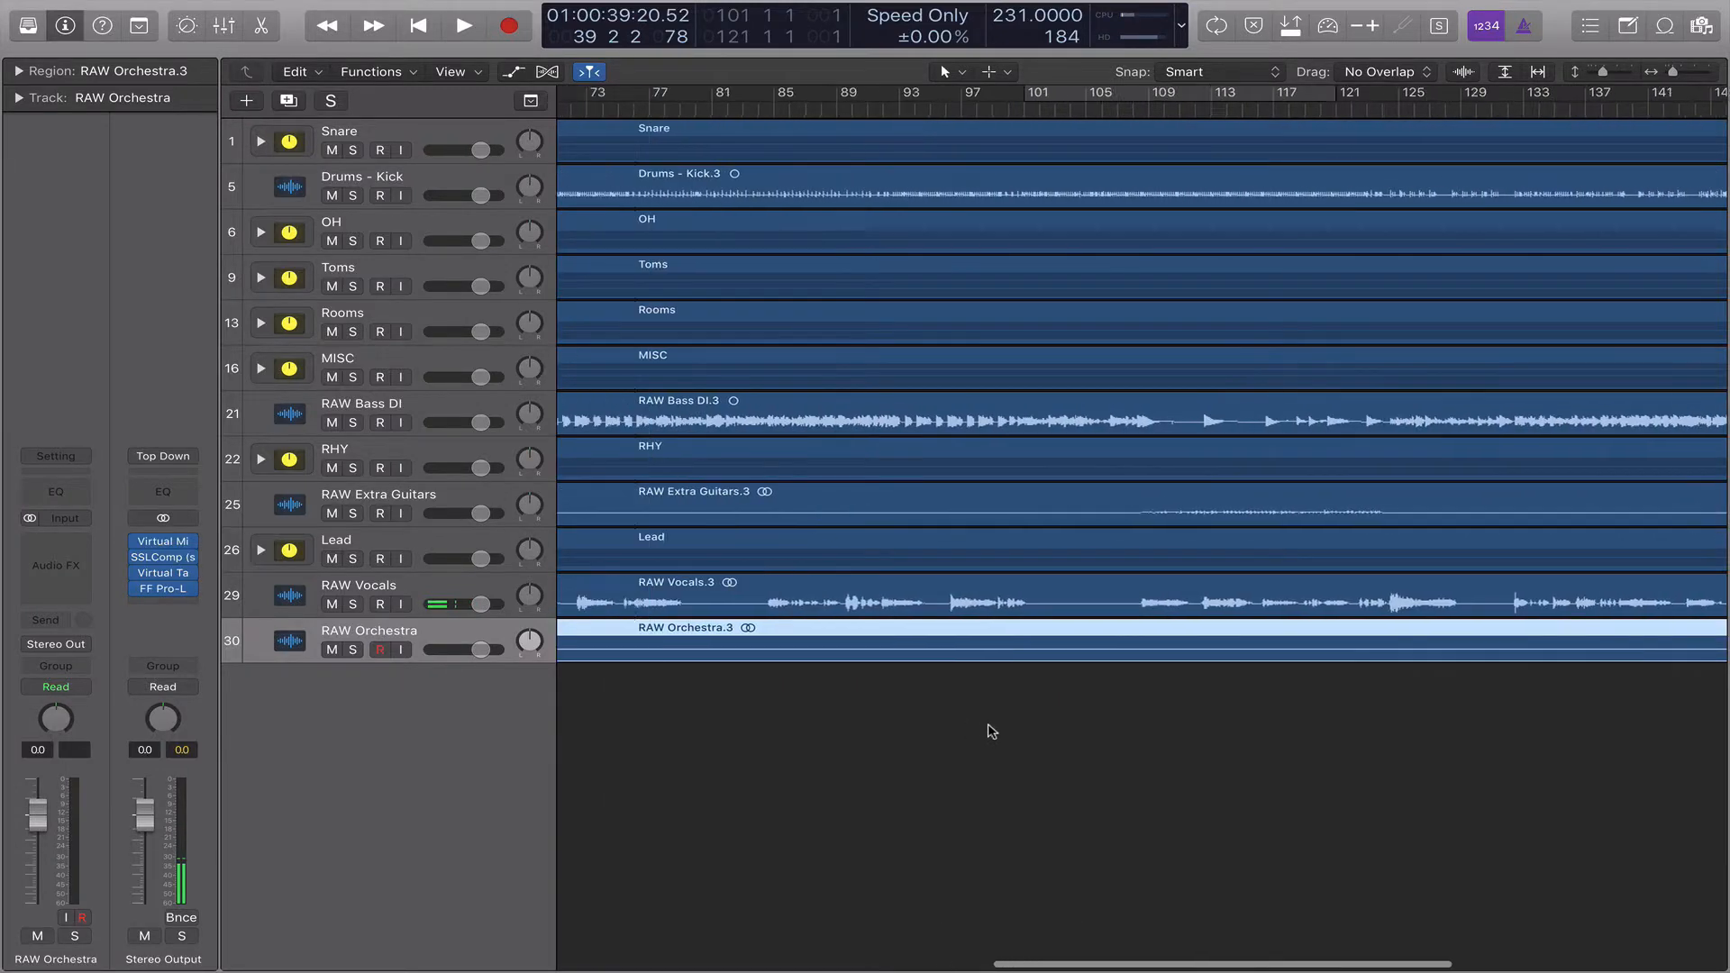
scroll(992, 728, "right", 5)
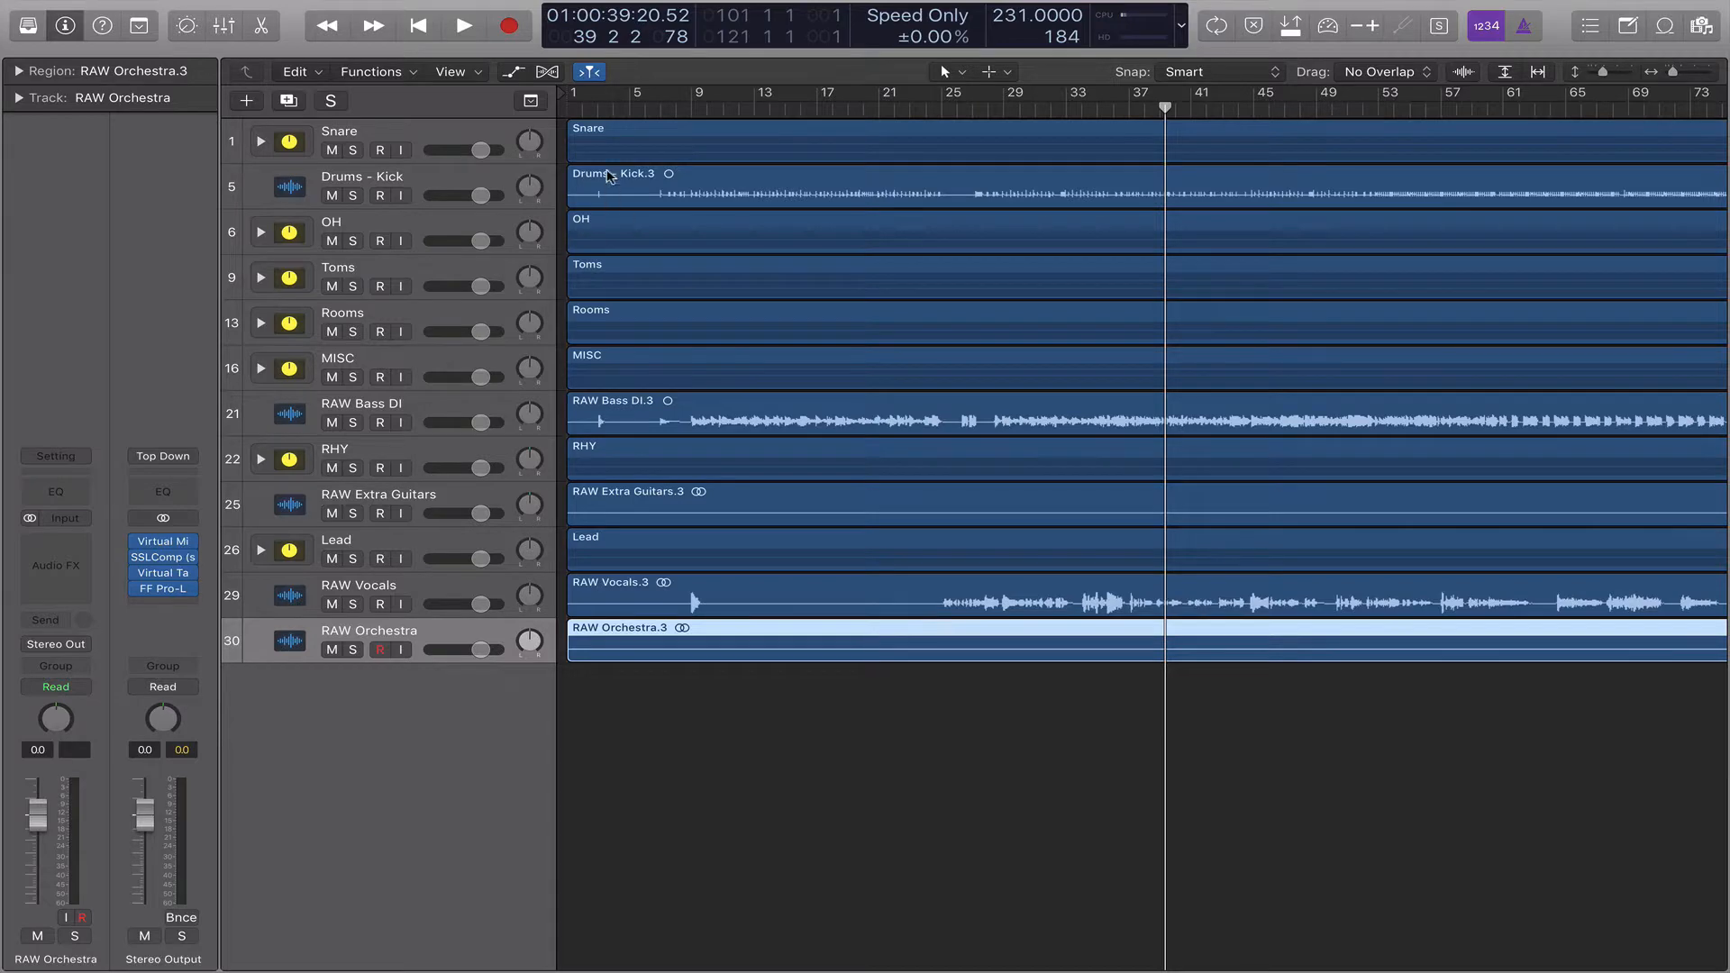
left_click(432, 139)
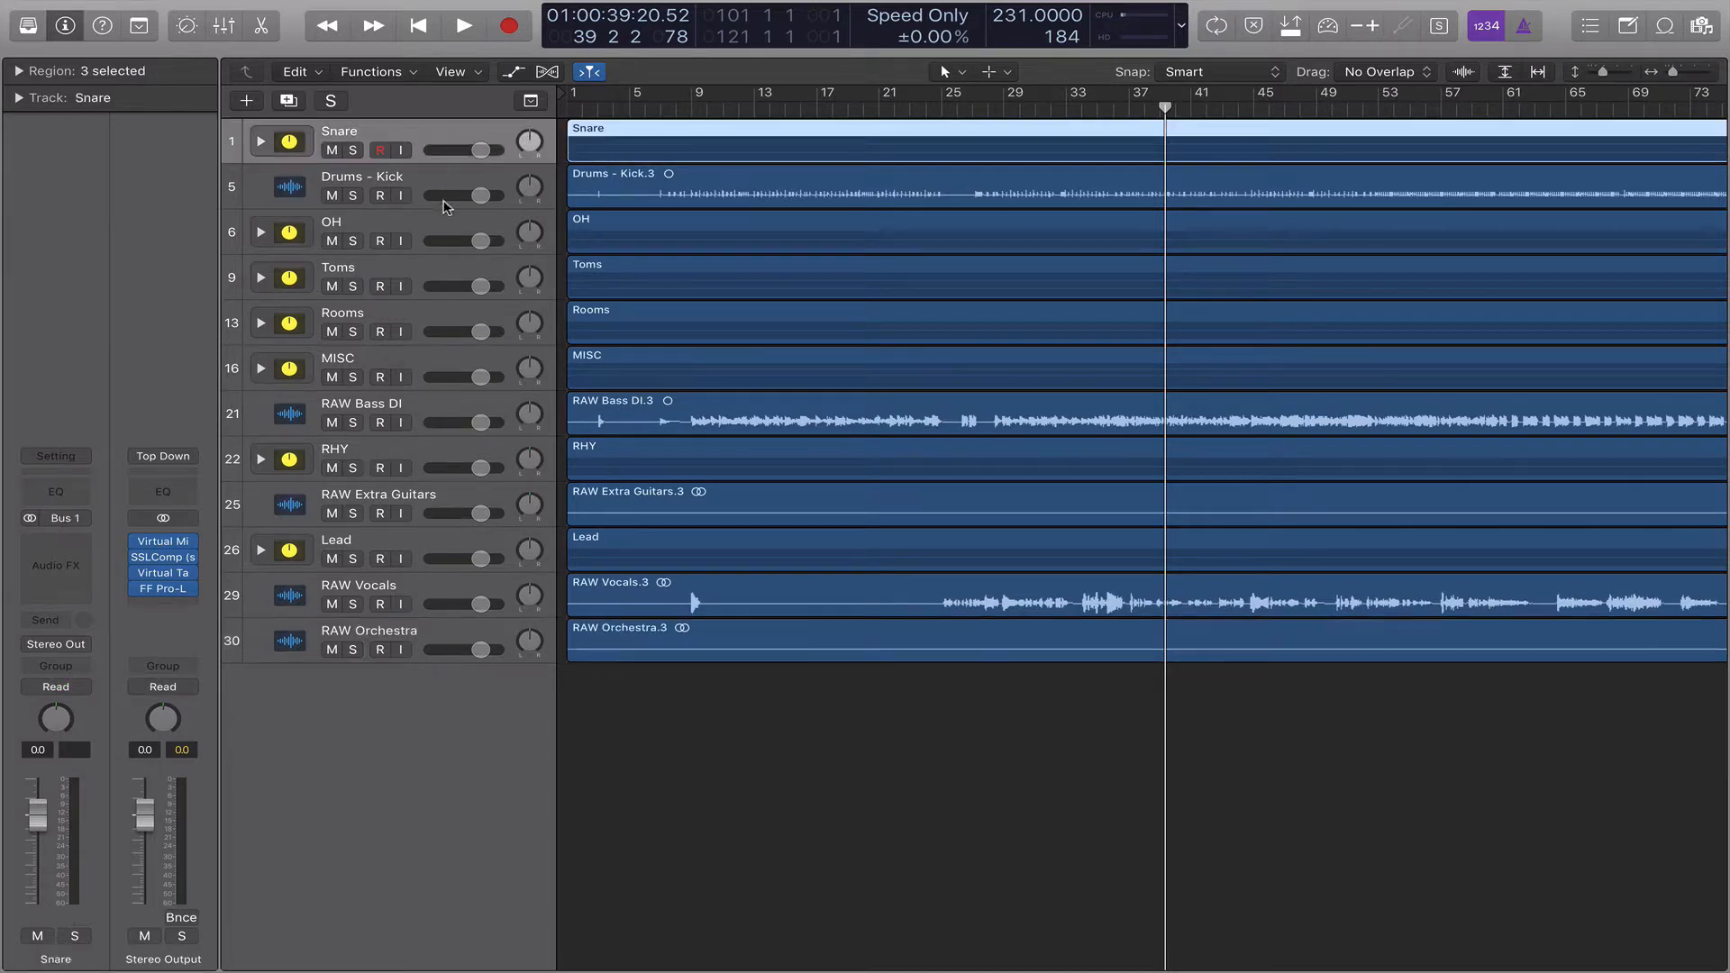
left_click(441, 187)
key("x")
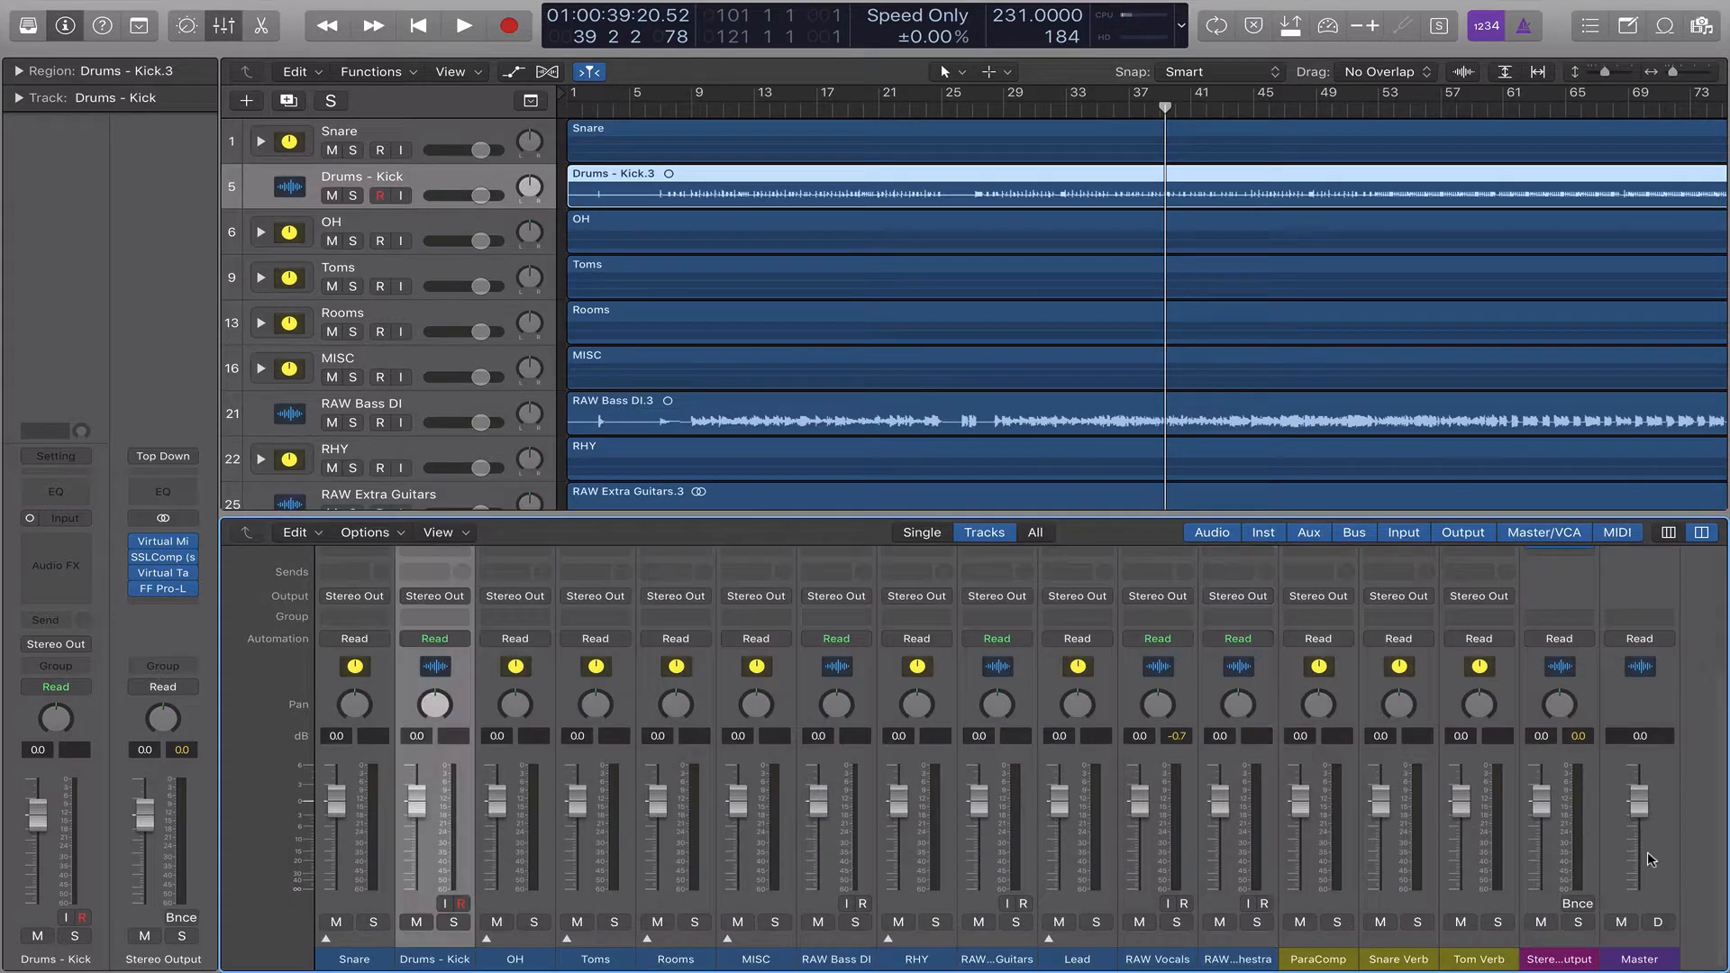
scroll(1651, 856, "up", 3)
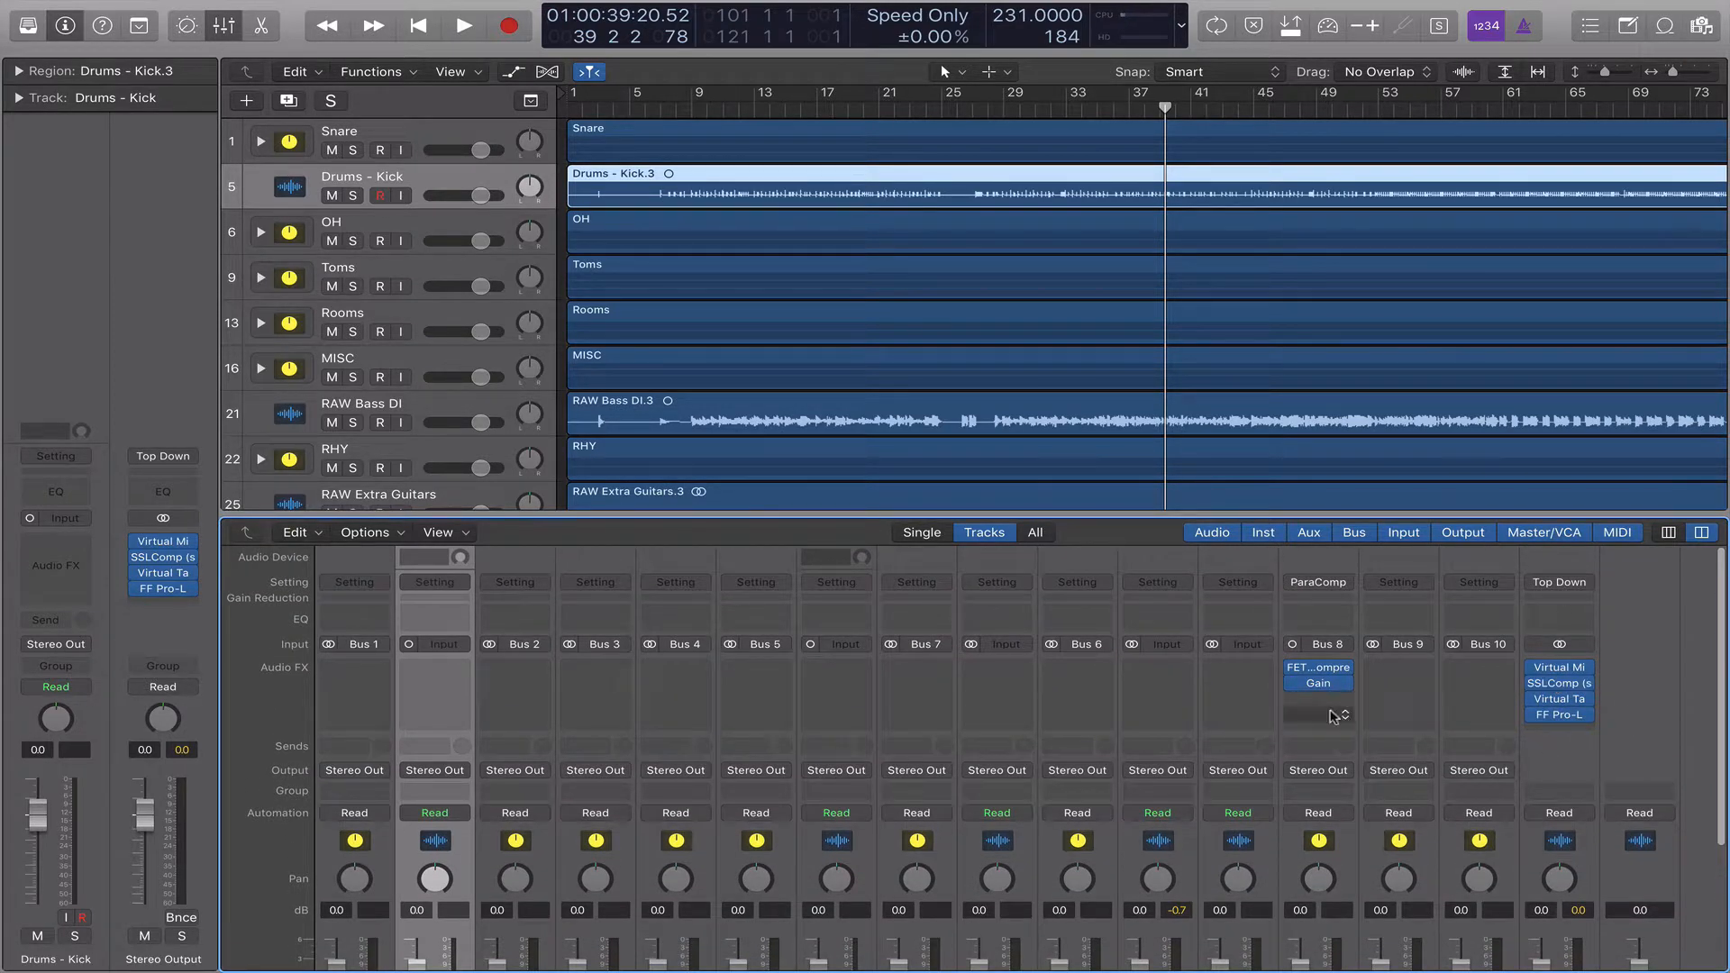
scroll(1343, 665, "down", 5)
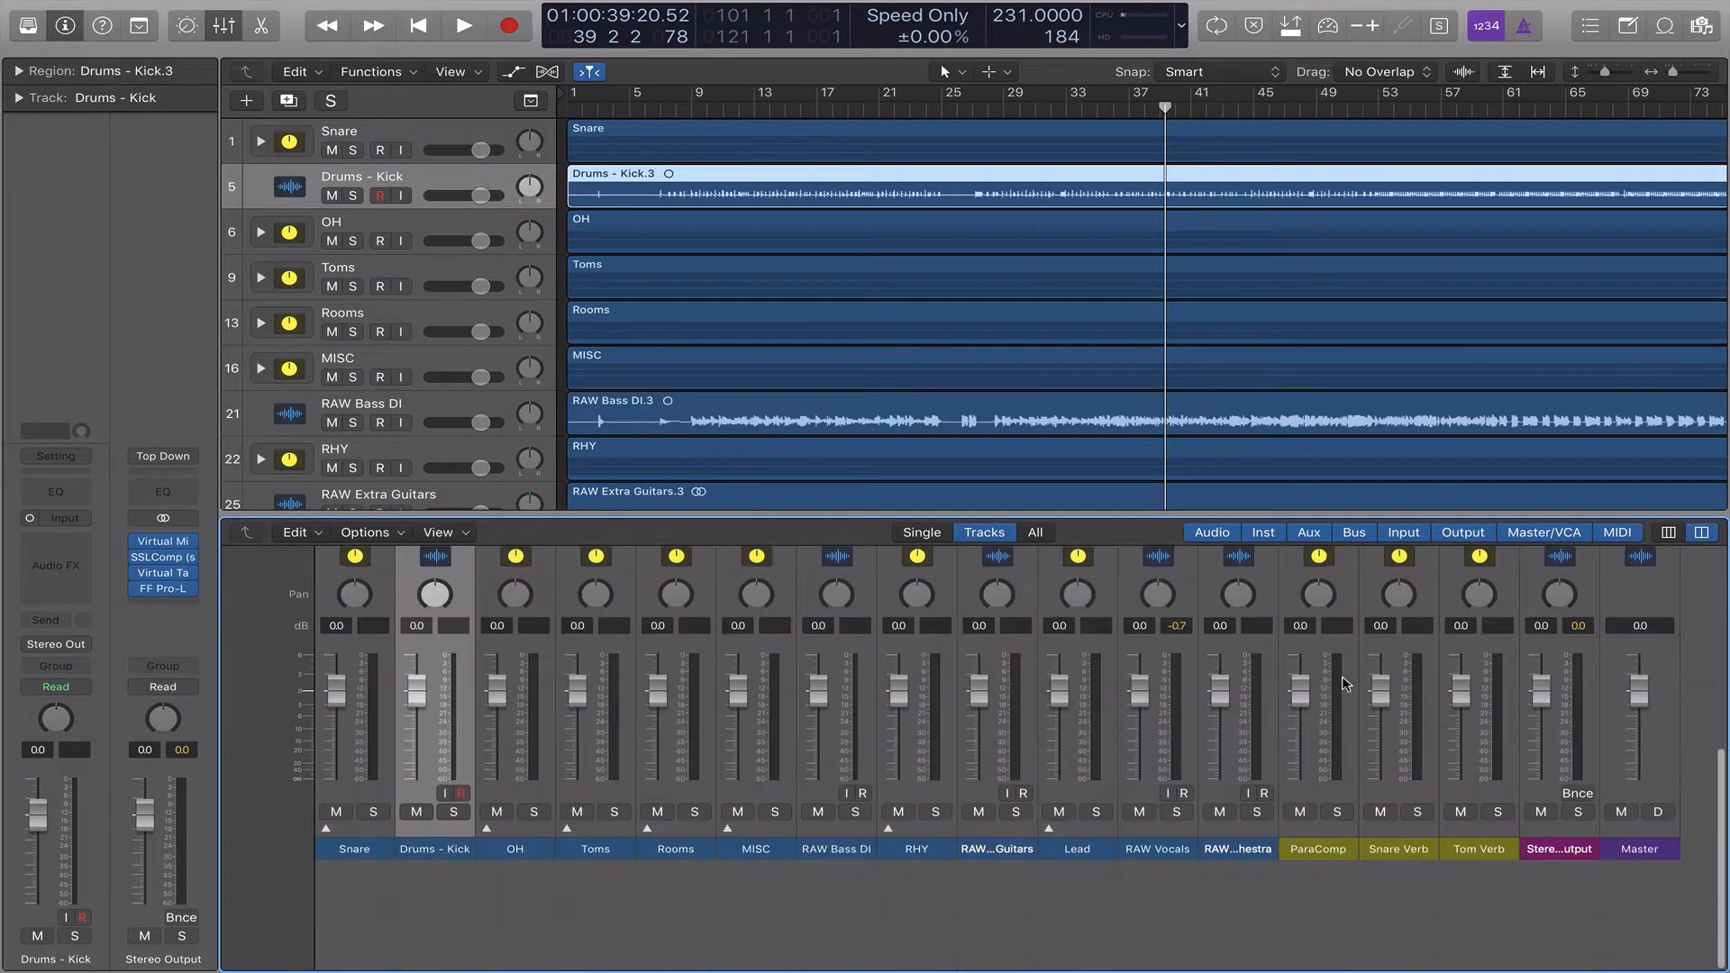
Step: Select the ParaComp, Snare Verb and Tom Verb aux channels one after another in the mixer to point them out
left_click(1347, 954)
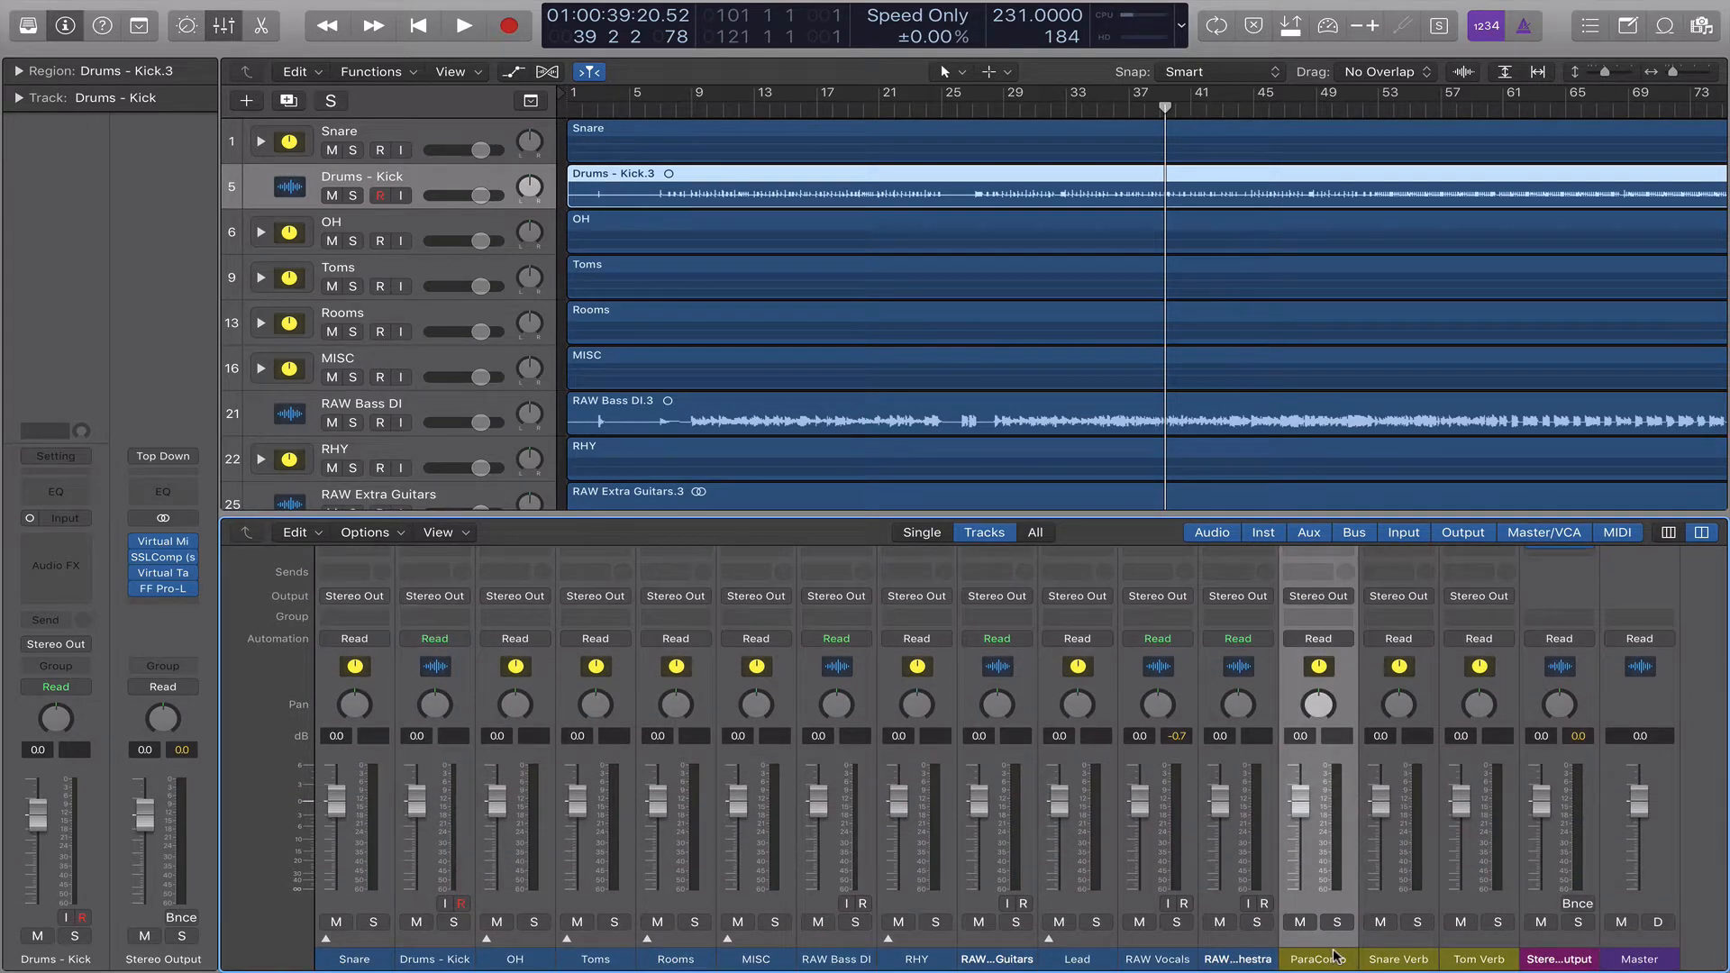
left_click(1417, 957)
left_click(1480, 964)
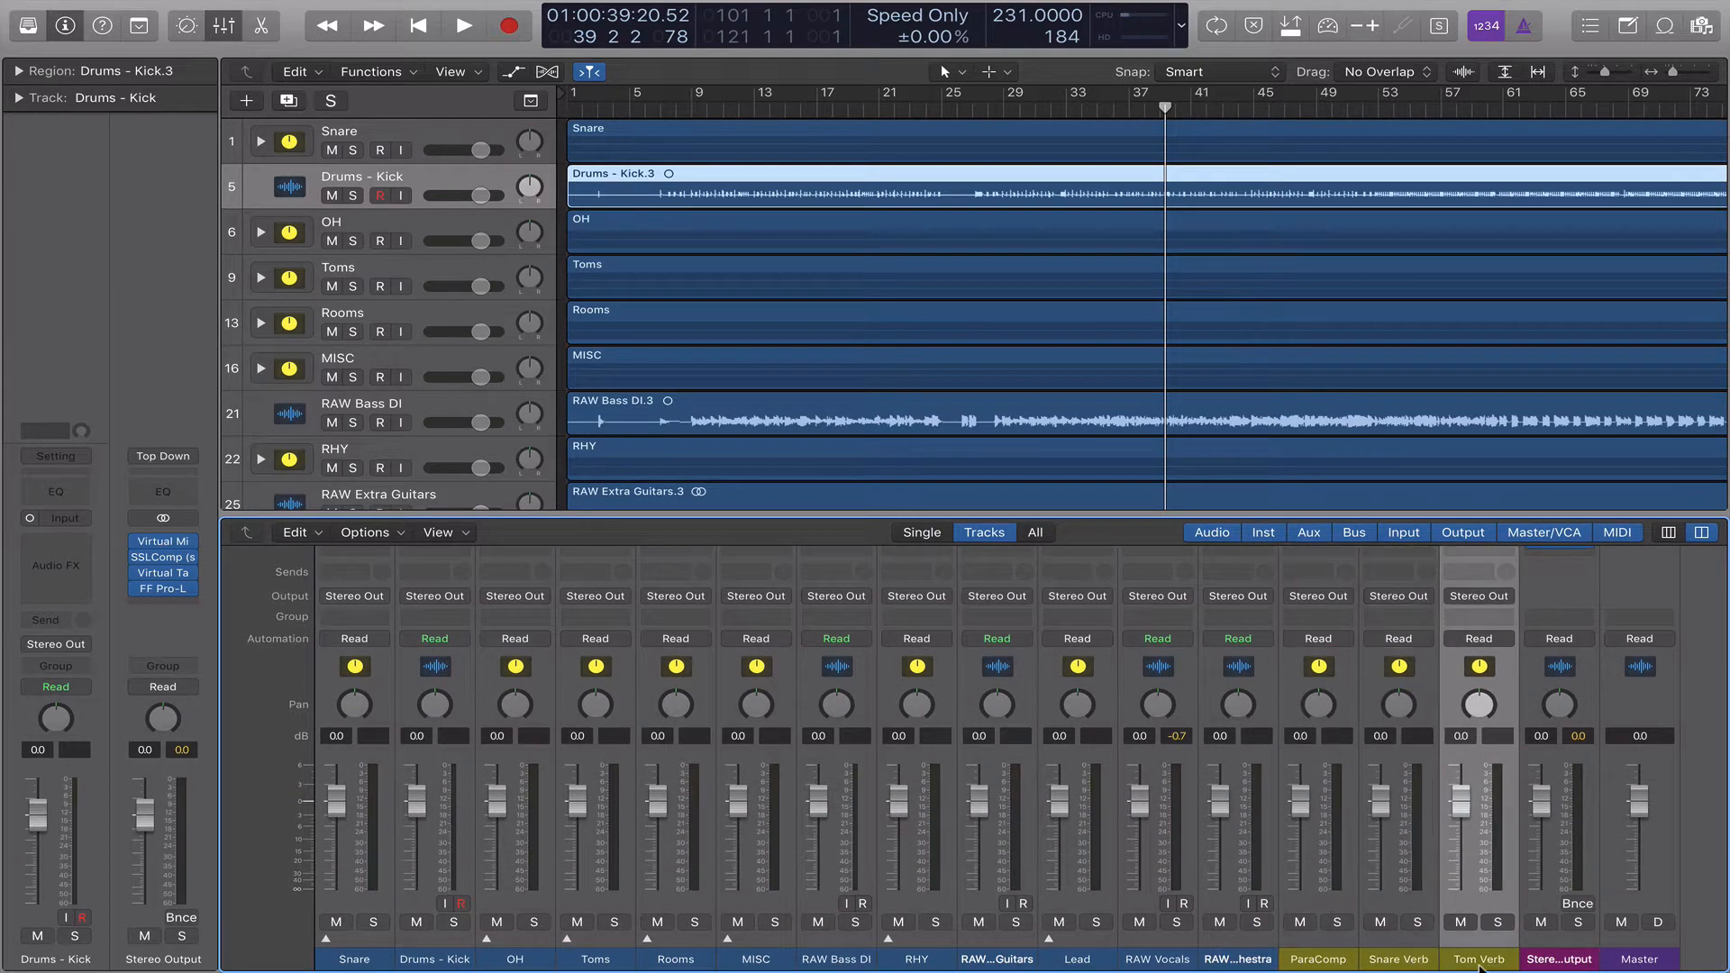
Step: Select the ParaComp aux and inspect its FET Compressor and Gain plug-ins in turn, closing each window after viewing
left_click(1343, 962)
scroll(387, 594, "up", 2)
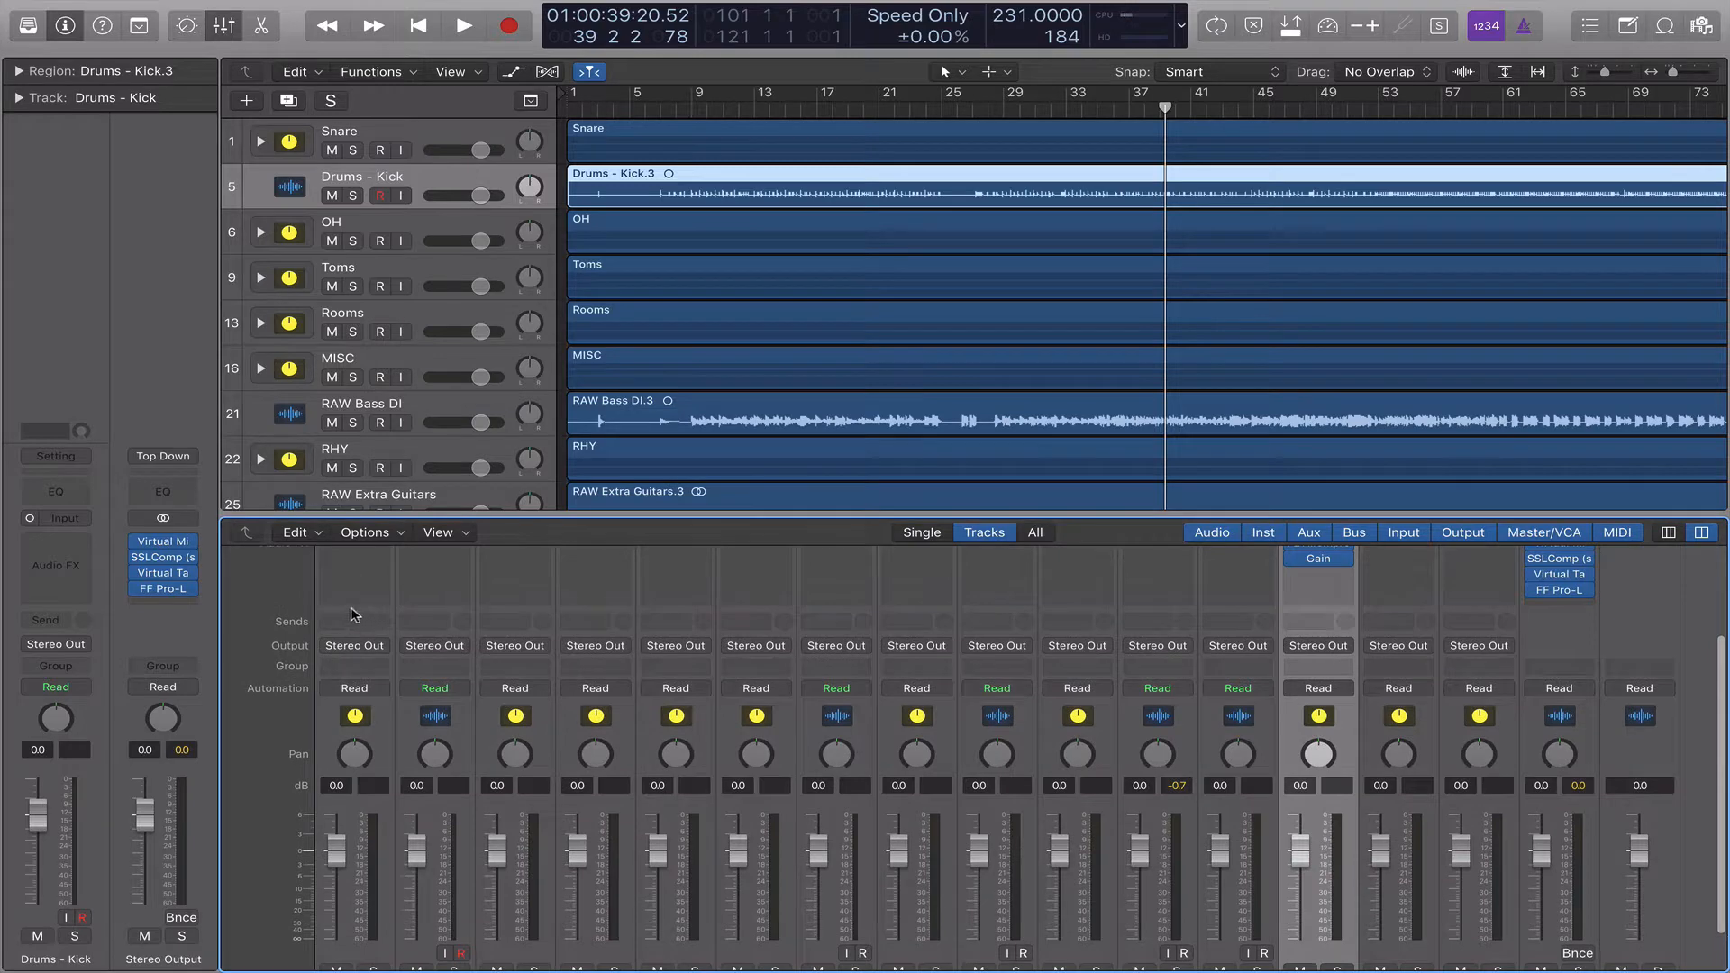
scroll(1298, 662, "up", 3)
mouse_move(1322, 671)
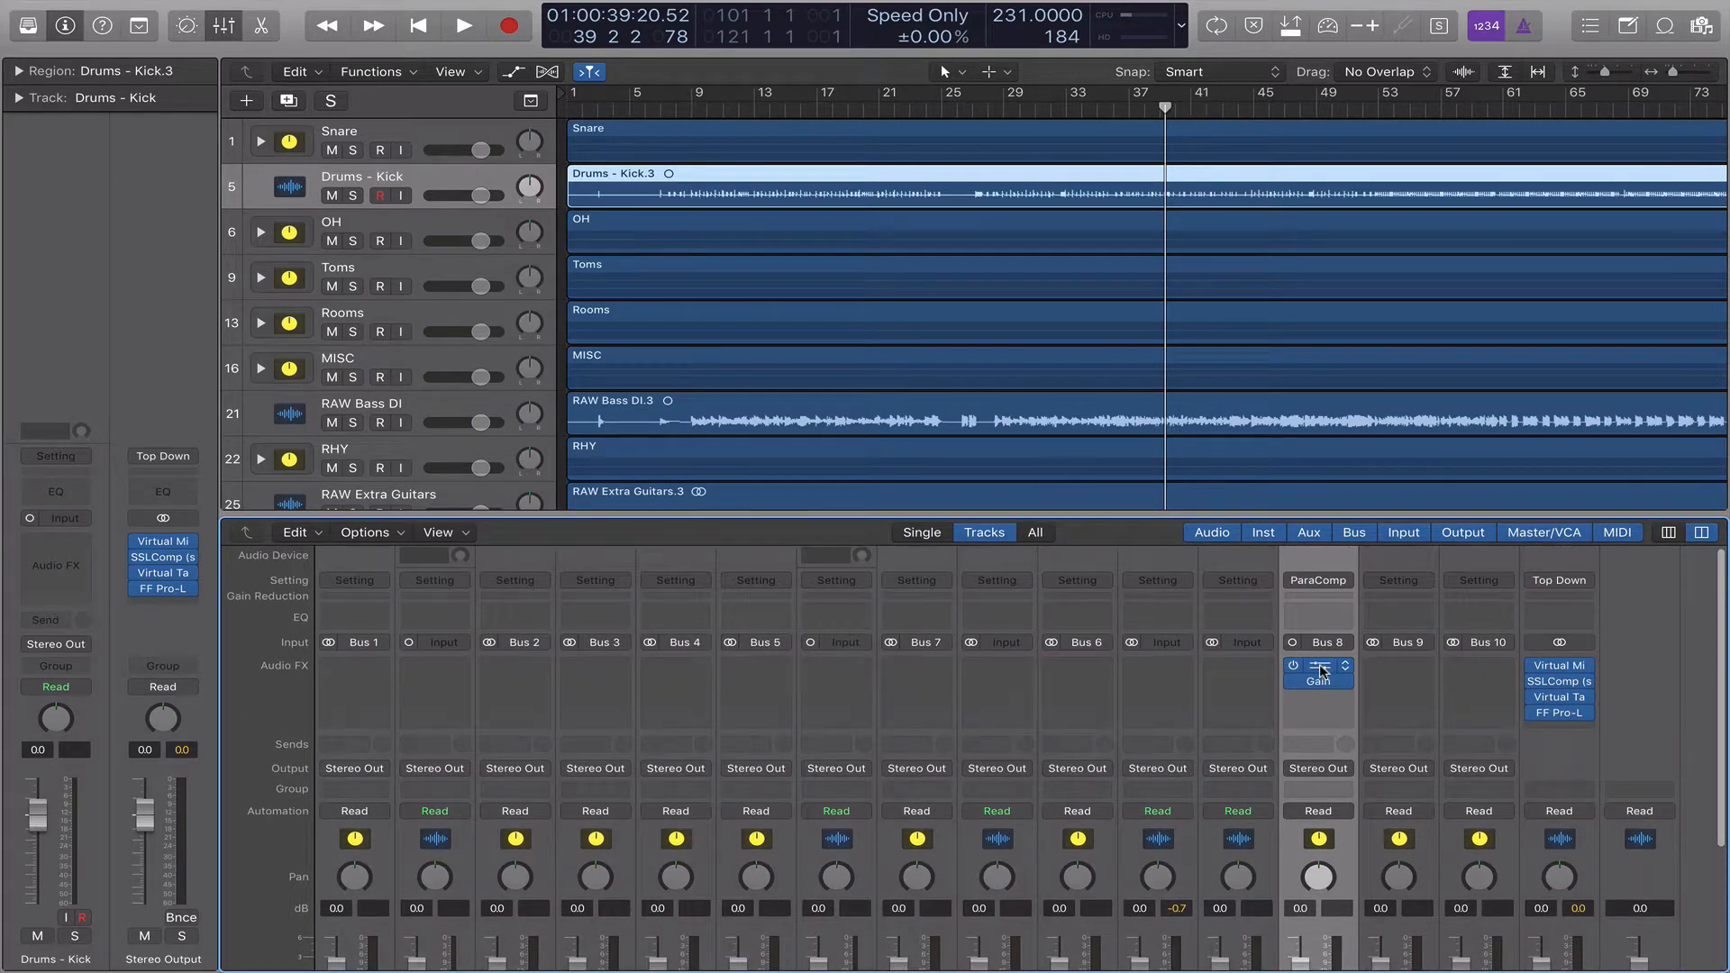
left_click_drag(852, 181, 737, 146)
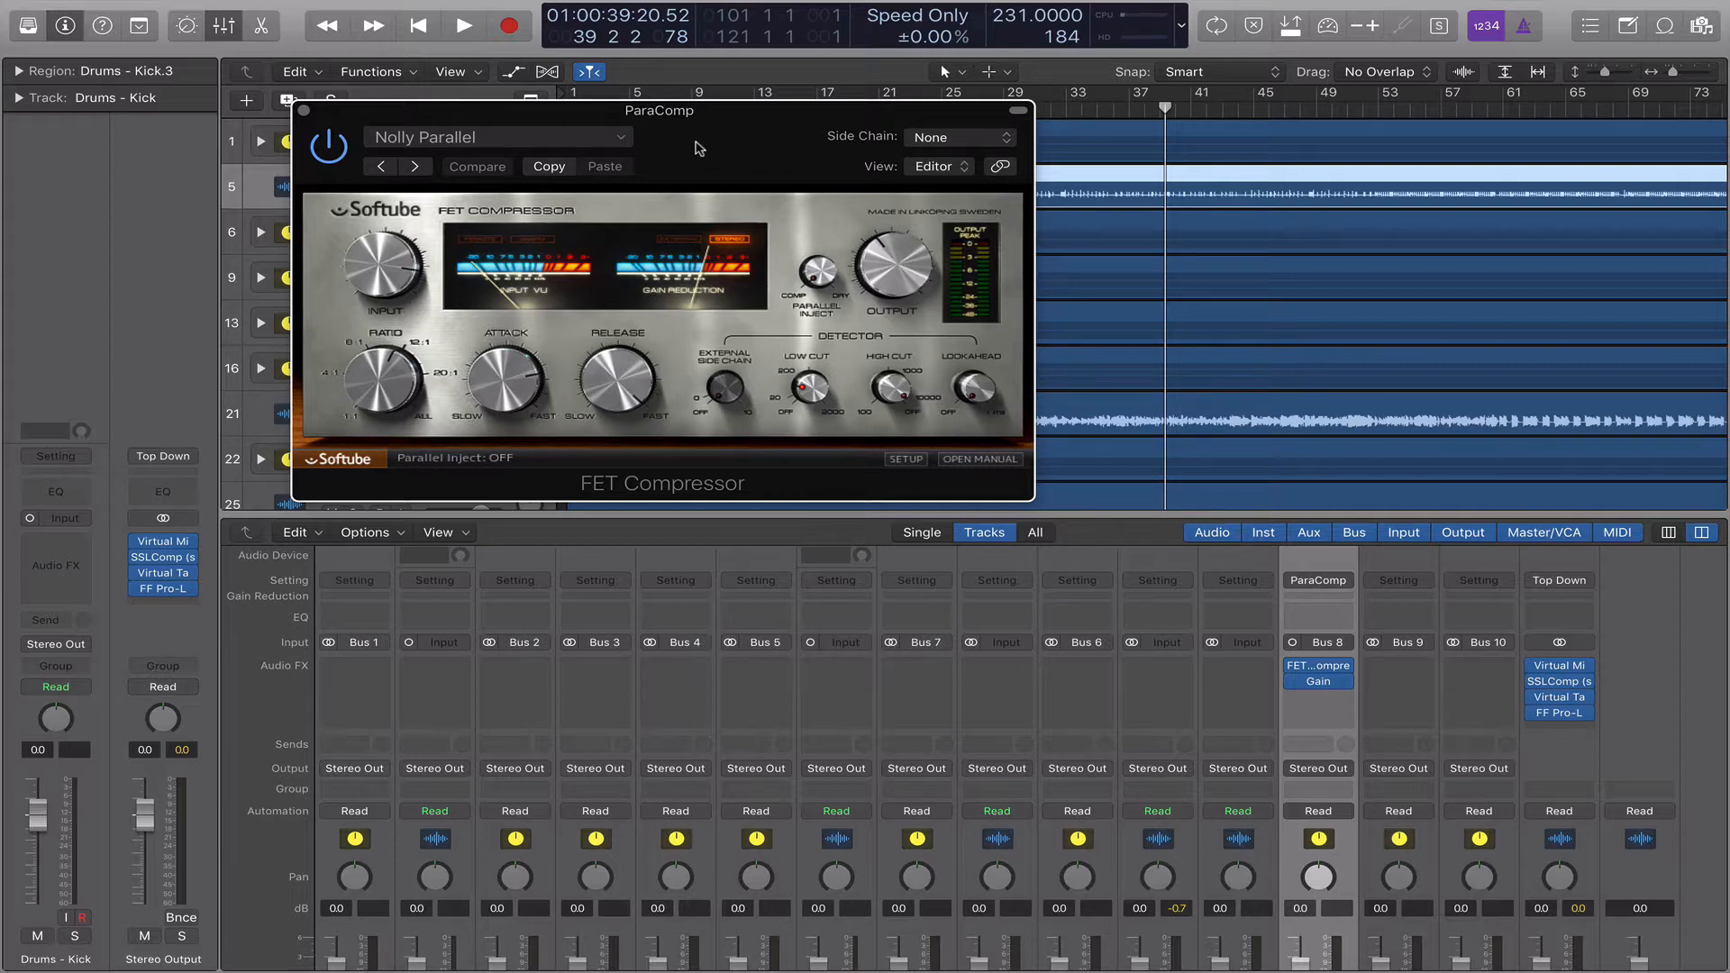
left_click(301, 110)
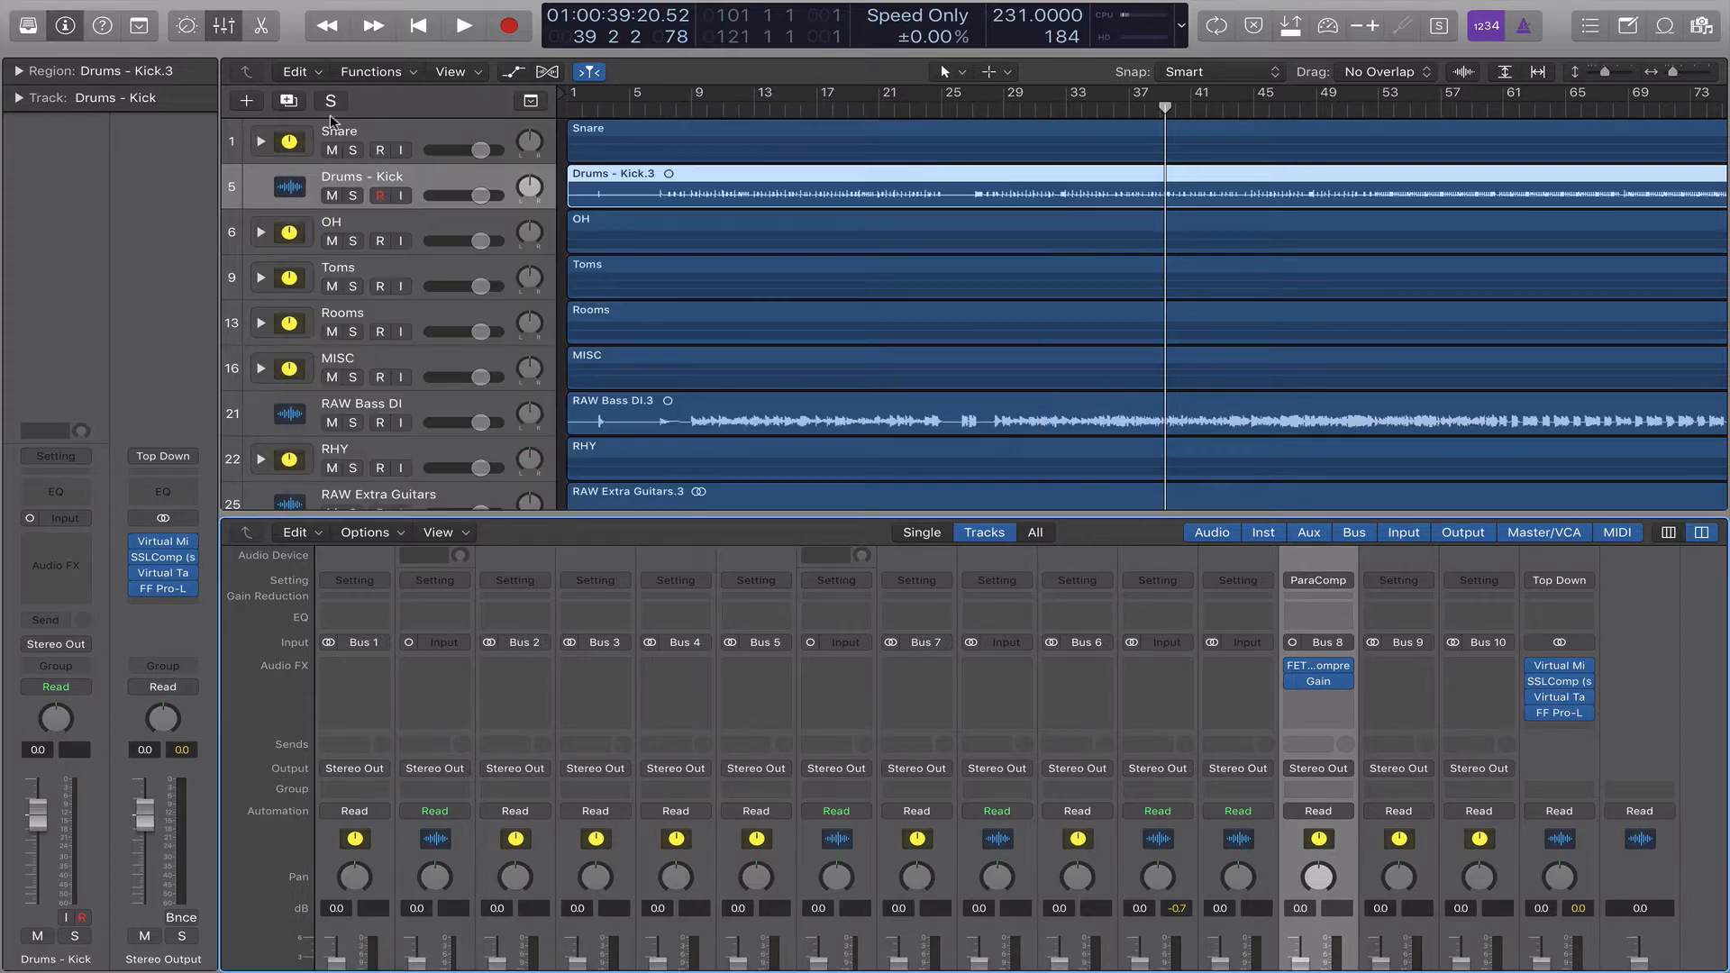
left_click(1318, 681)
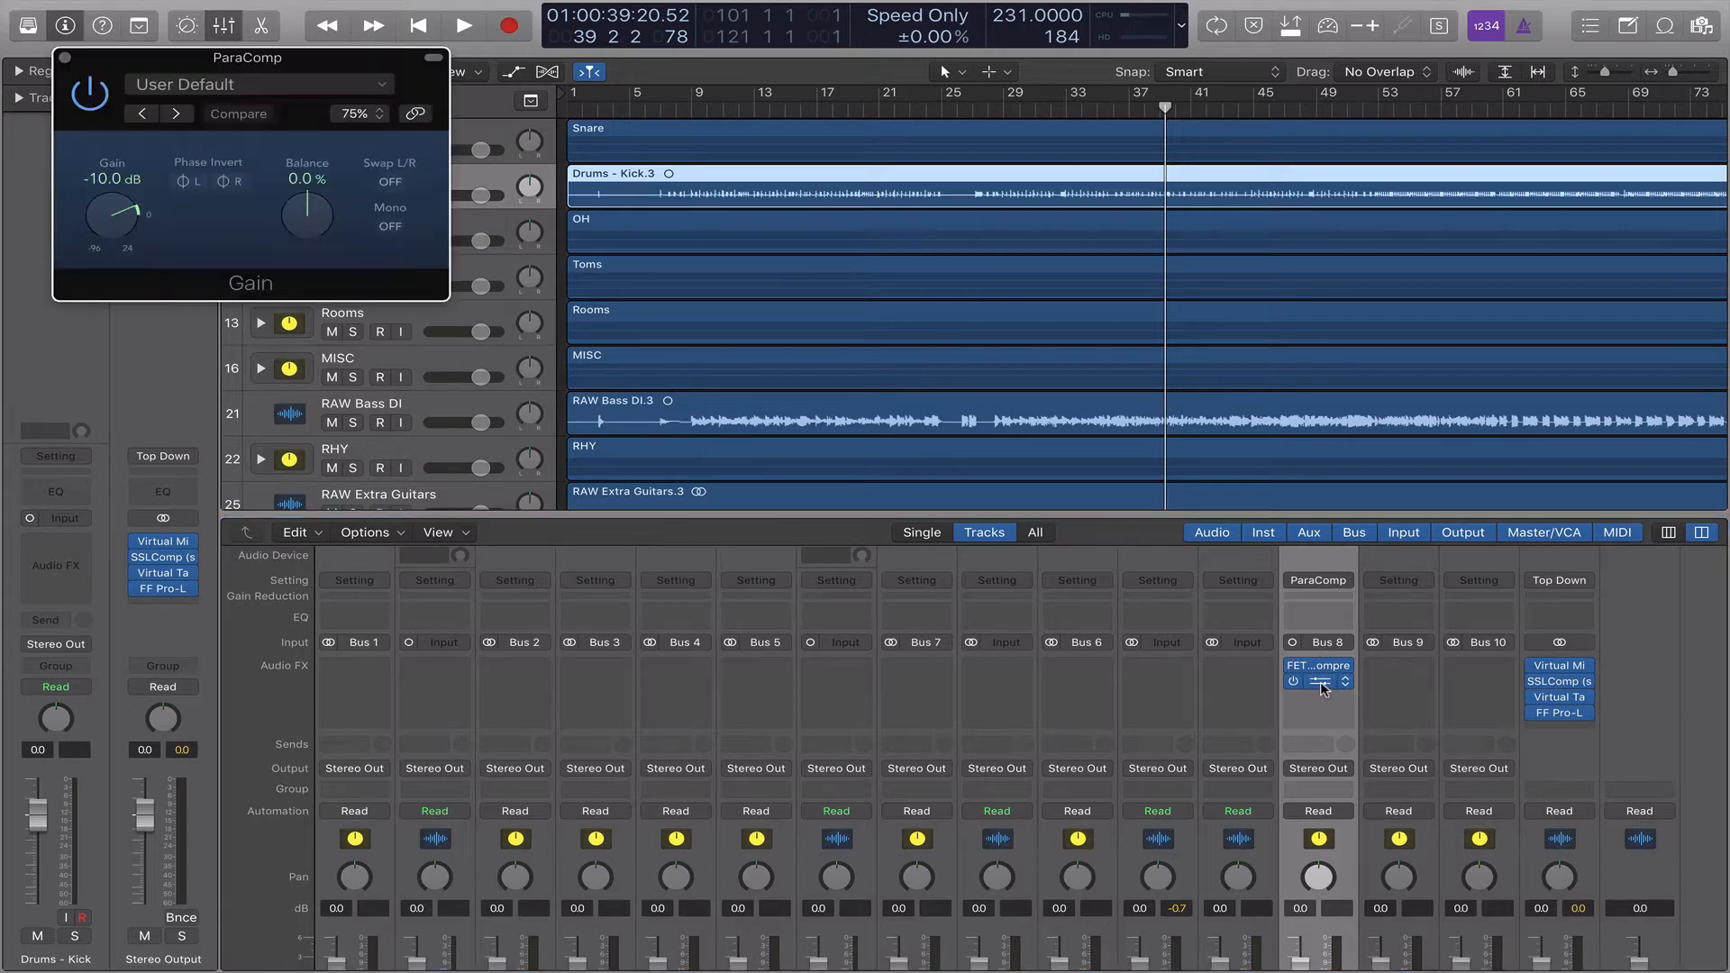
left_click(65, 58)
Step: Try the ParaComp aux fader at -10 dB, and return it to 0 dB
scroll(1285, 655, "down", 4)
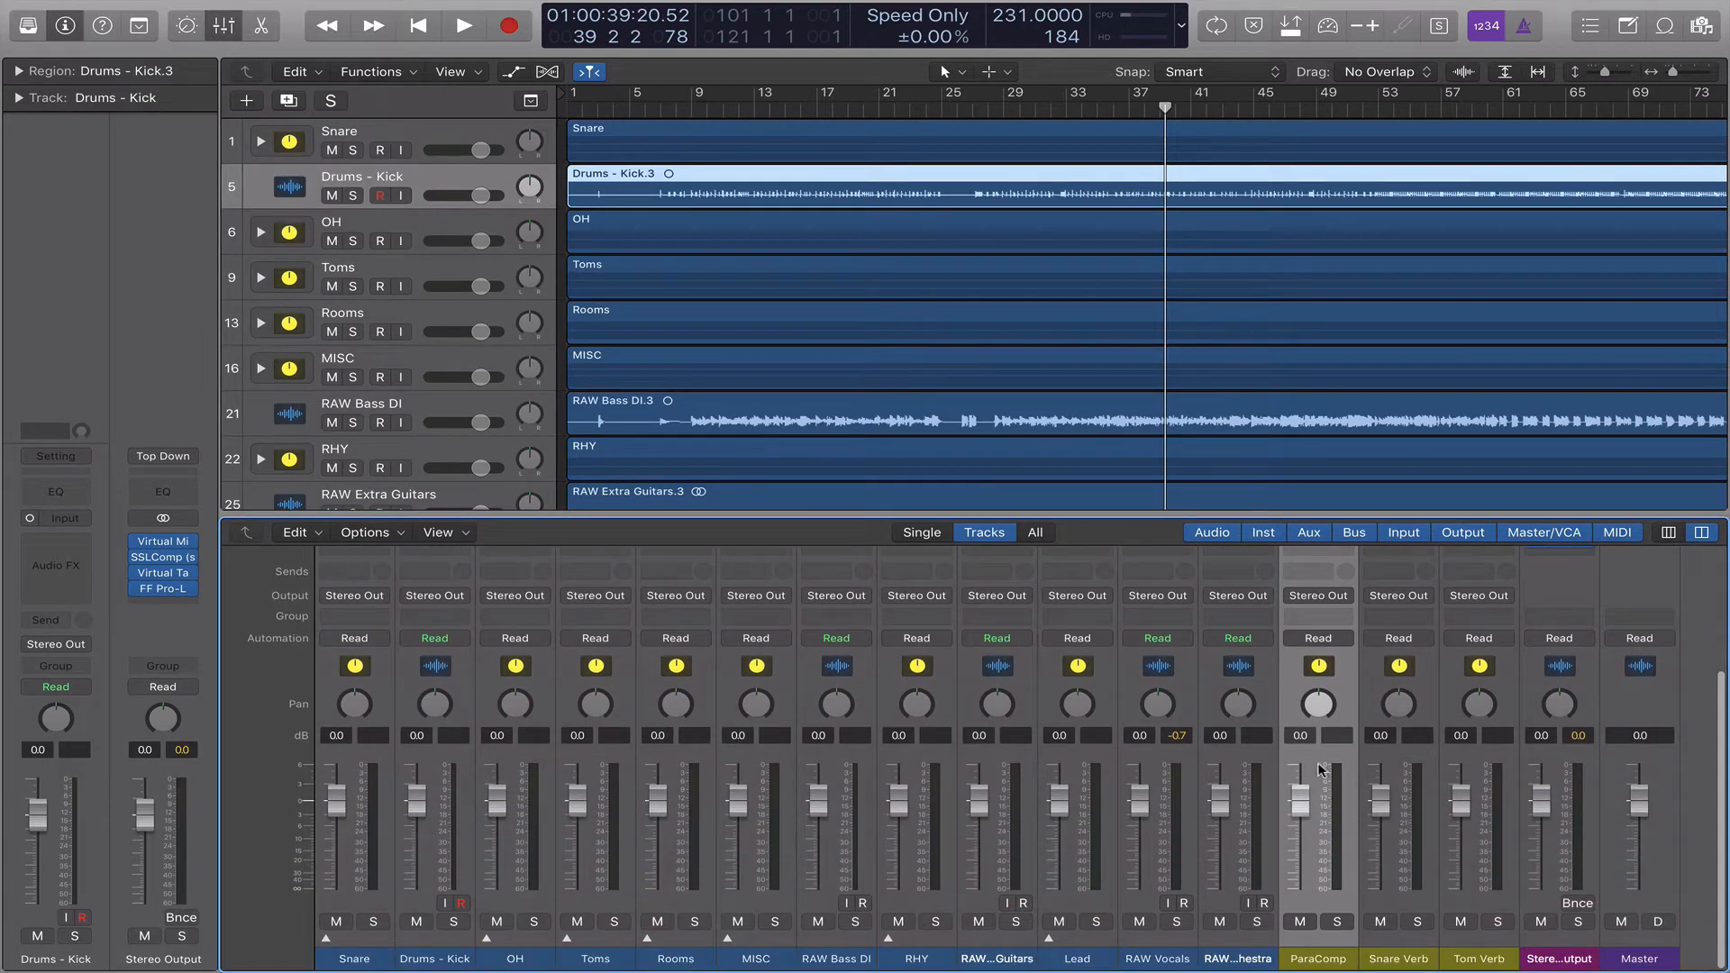
double_click(1309, 737)
type("-10")
key("Return")
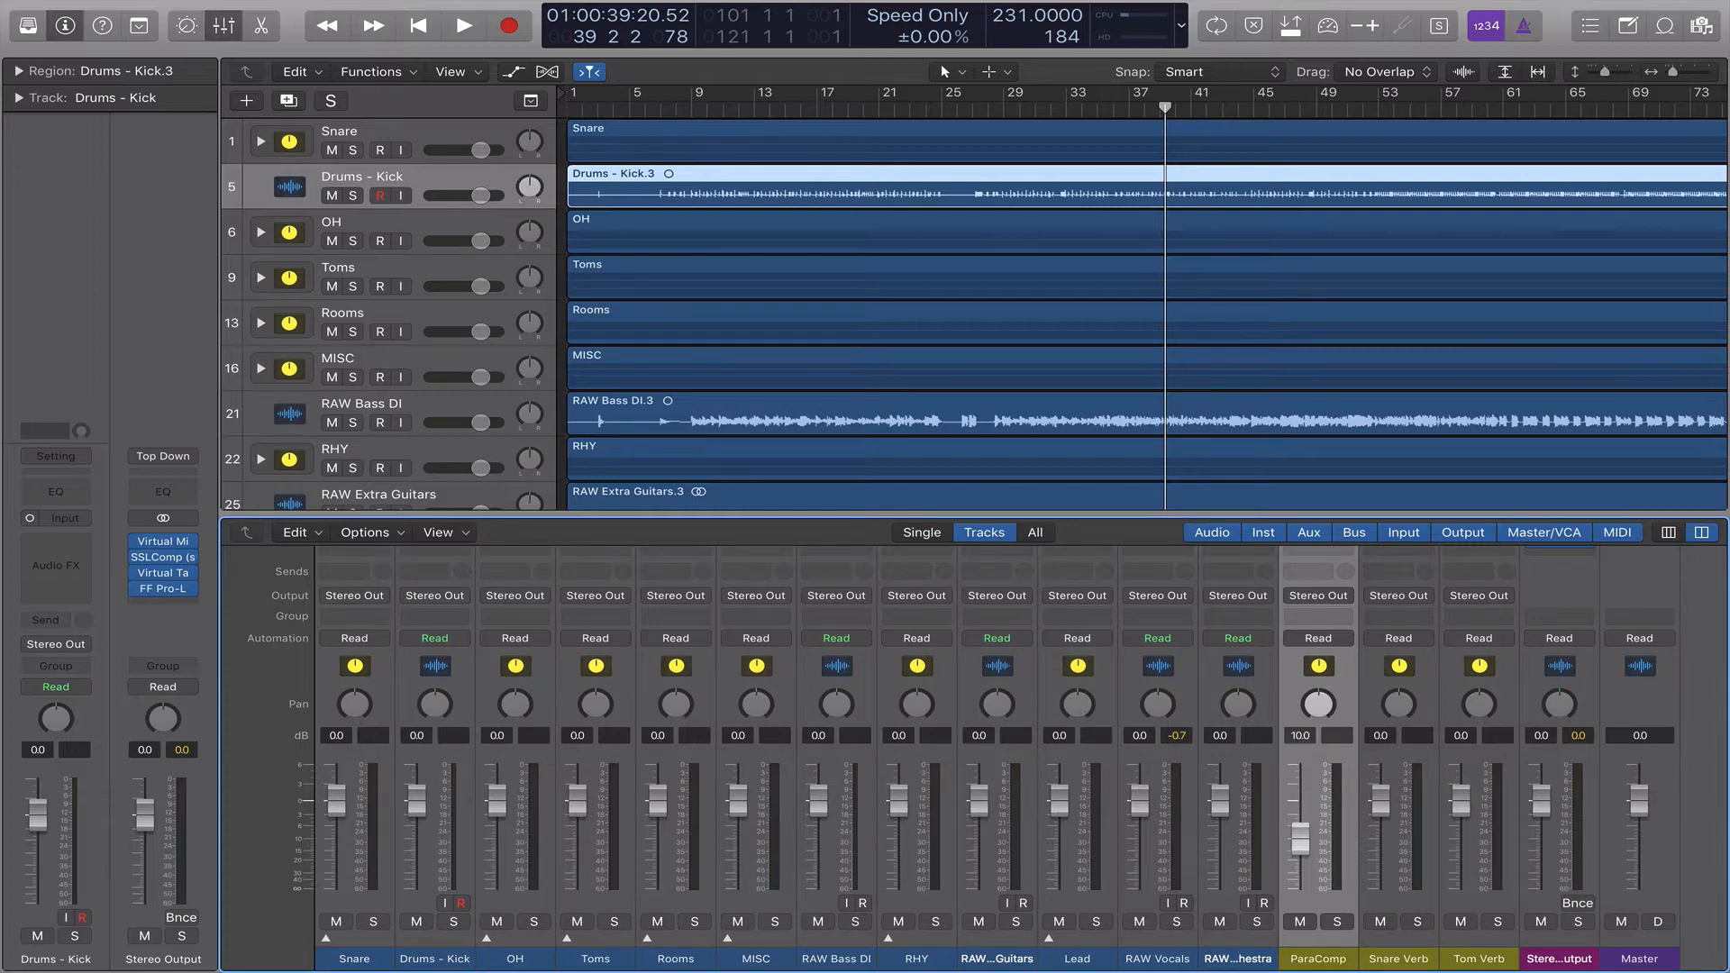
double_click(1309, 737)
type("0")
key("Return")
Step: Hide the mixer, and select the Snare track stack followed by the OH track stack
scroll(835, 718, "up", 2)
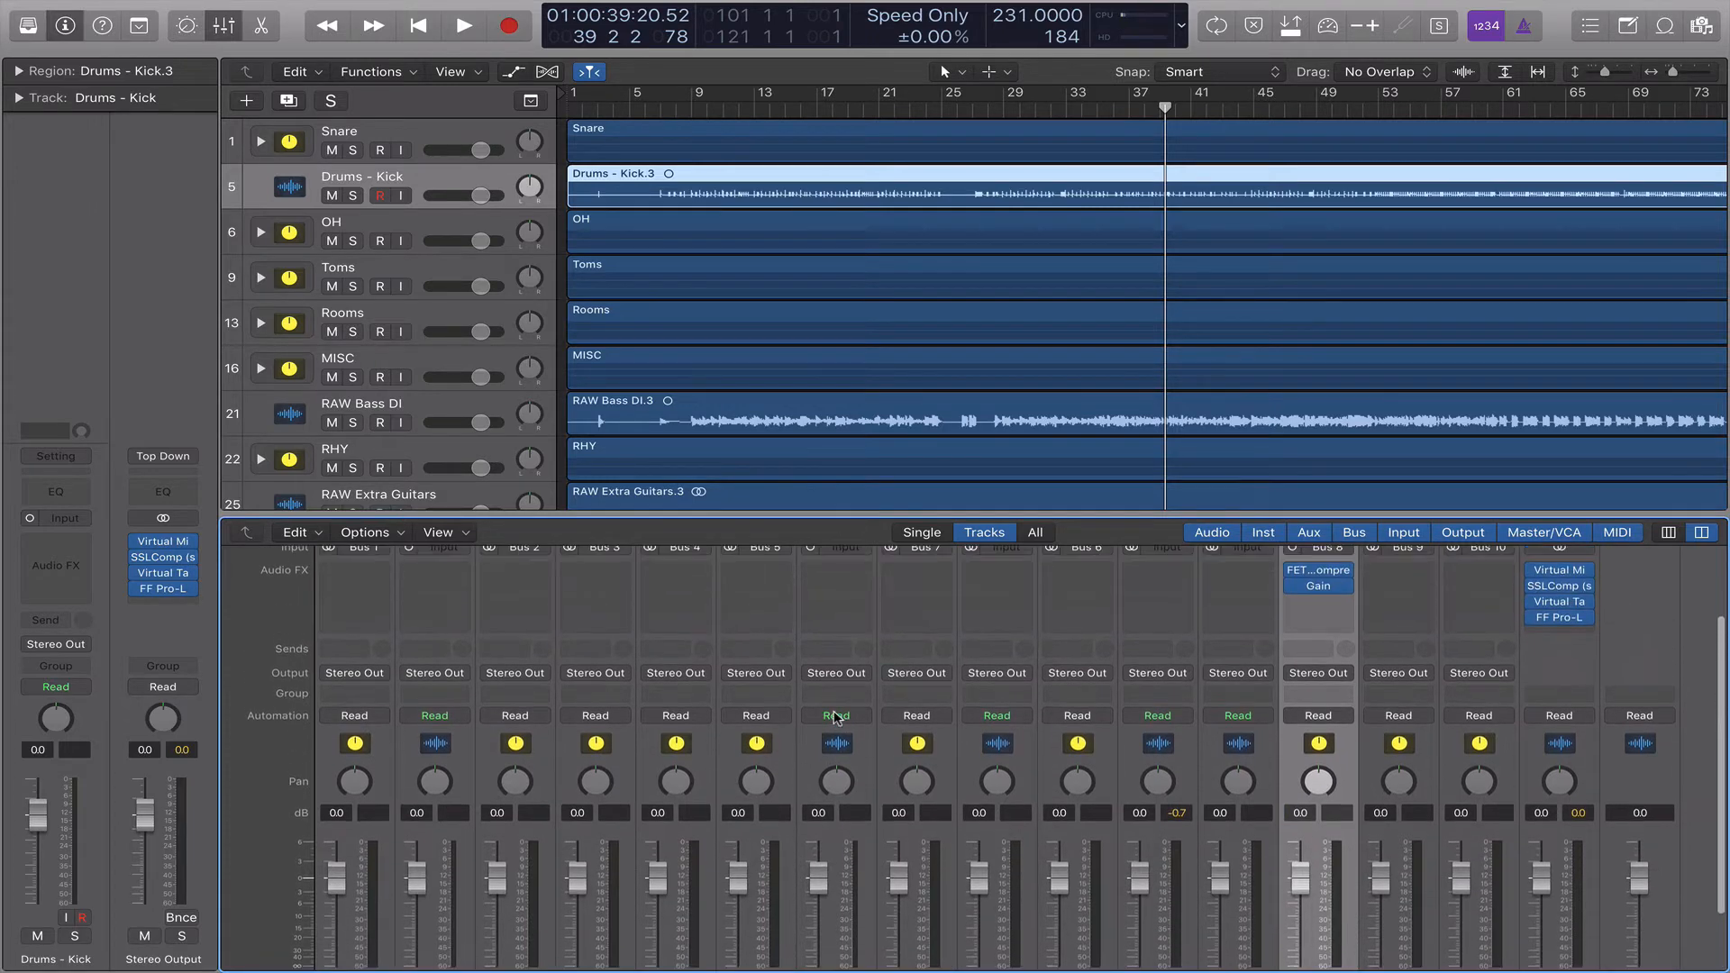
scroll(835, 718, "down", 2)
key("x")
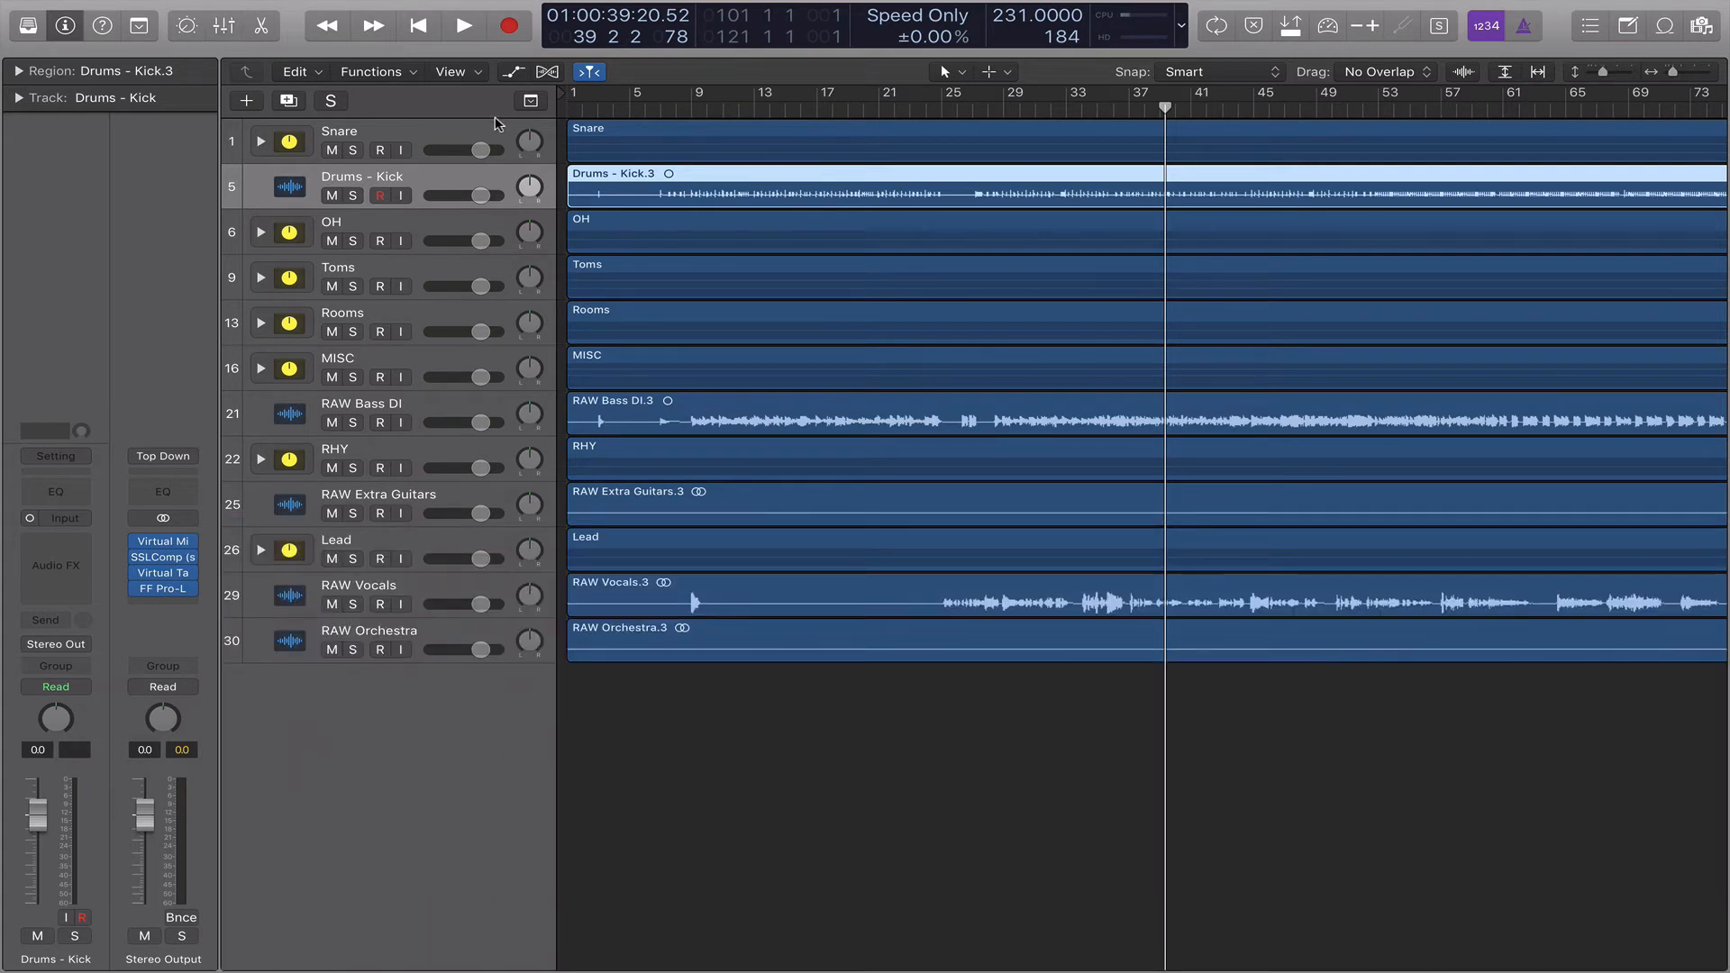
left_click(423, 133)
left_click(405, 230)
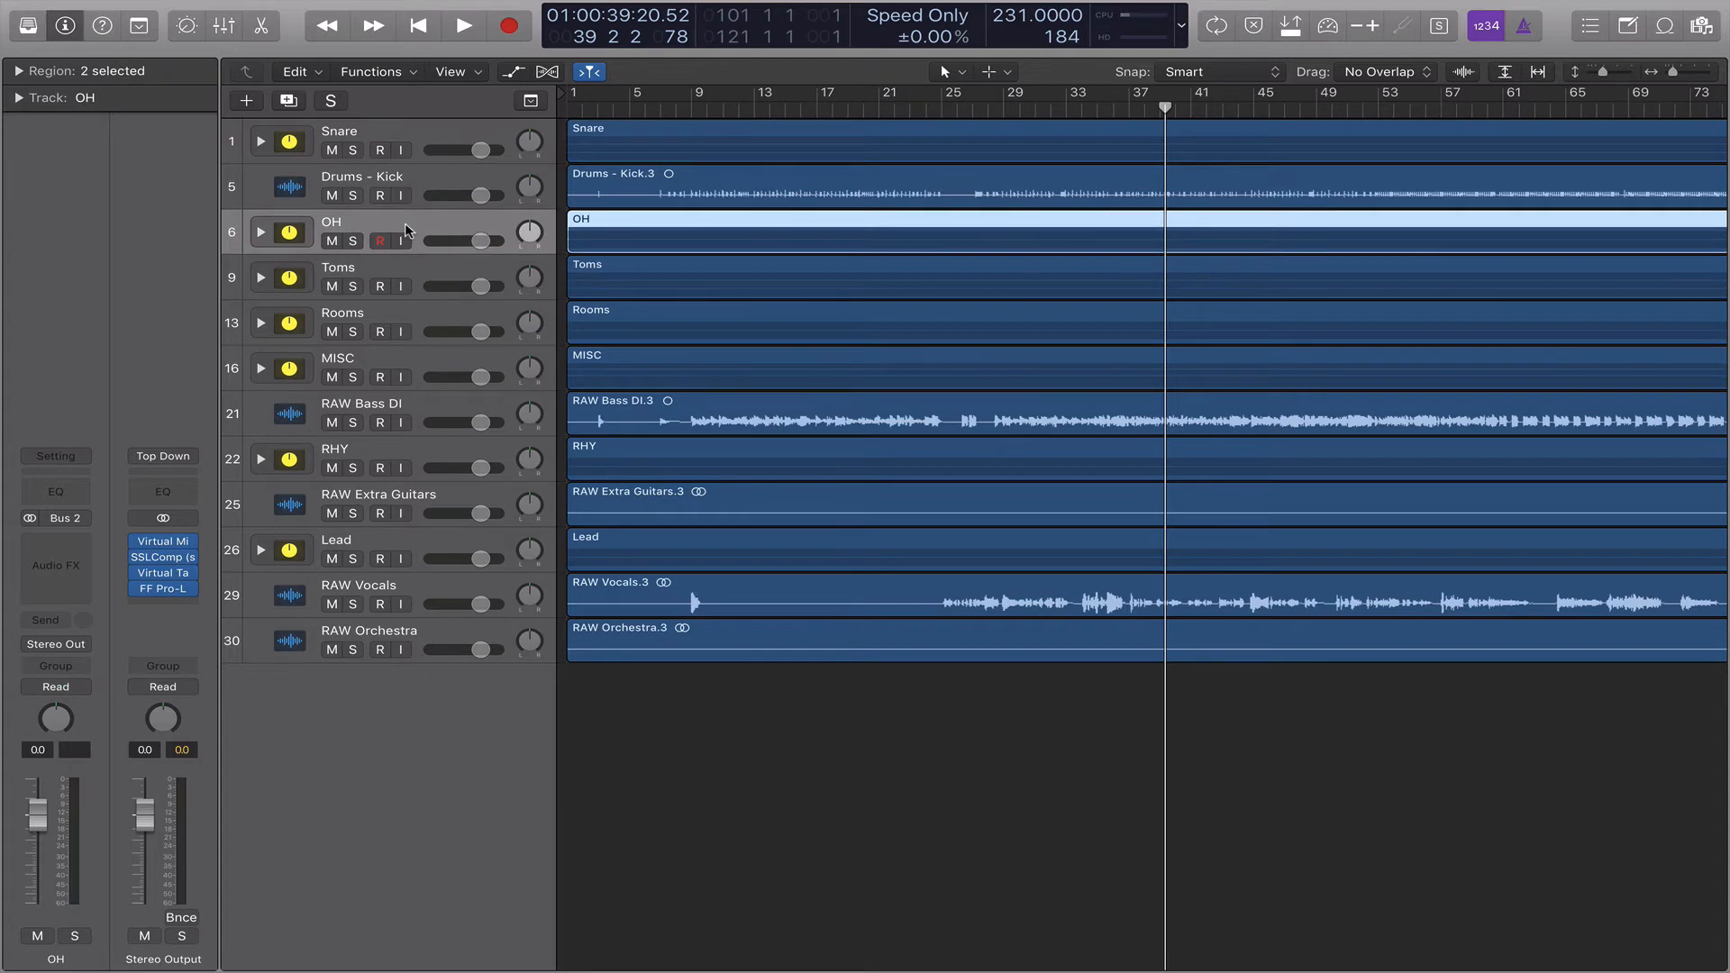